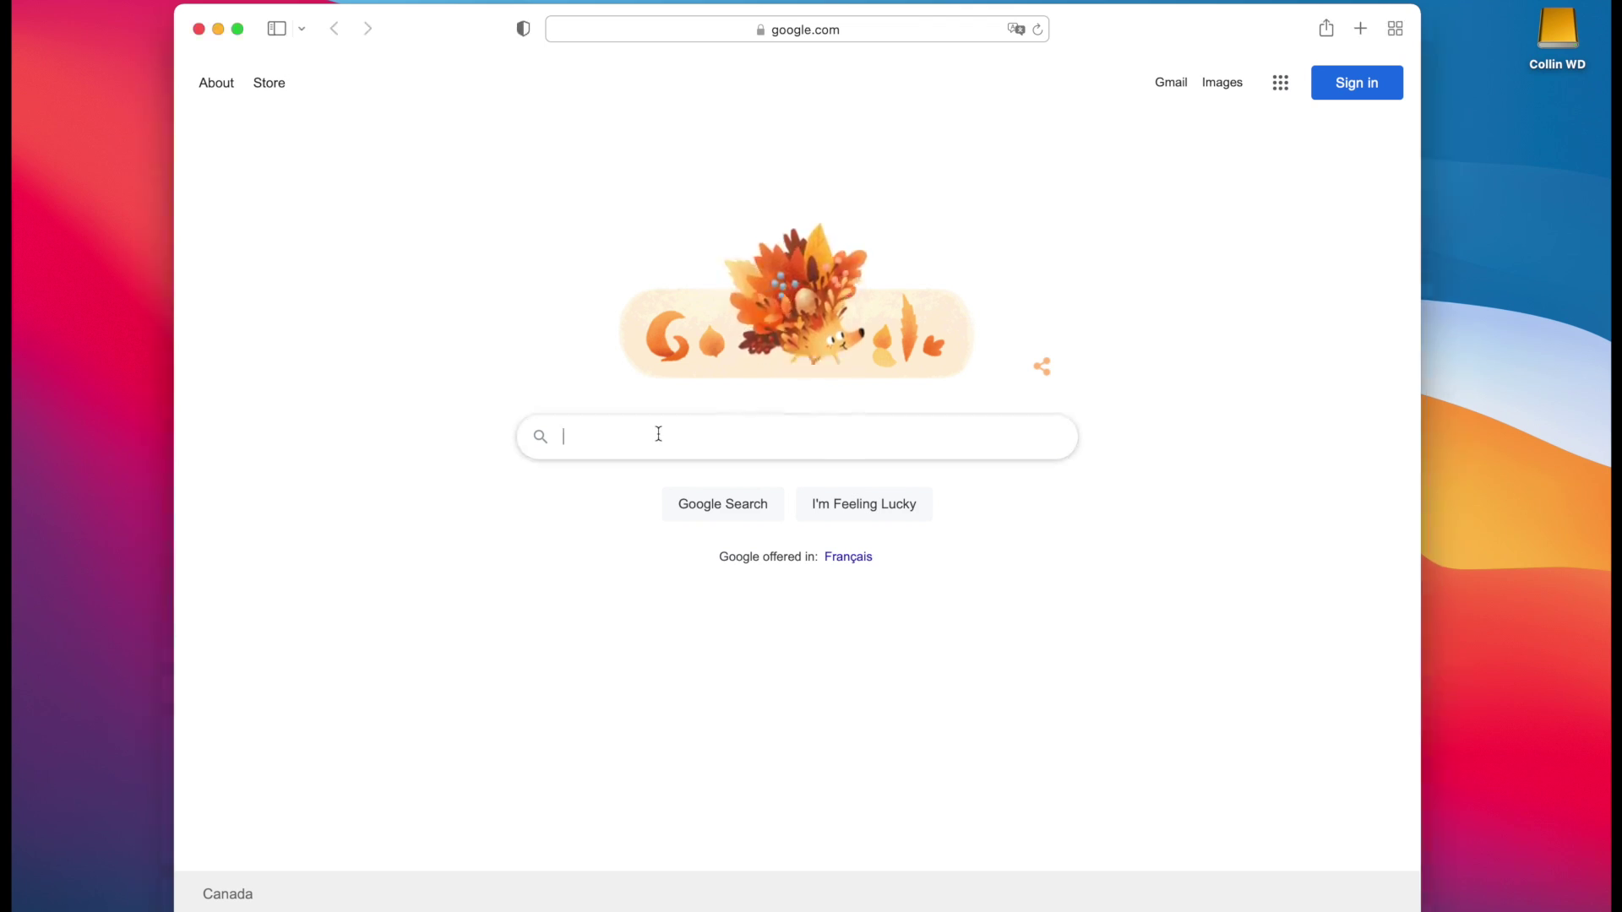
Search Google for 'wacom', open wacom.com and accept the site's cookies.
{"action": "type", "text": "wacom"}
{"action": "key", "text": "Return"}
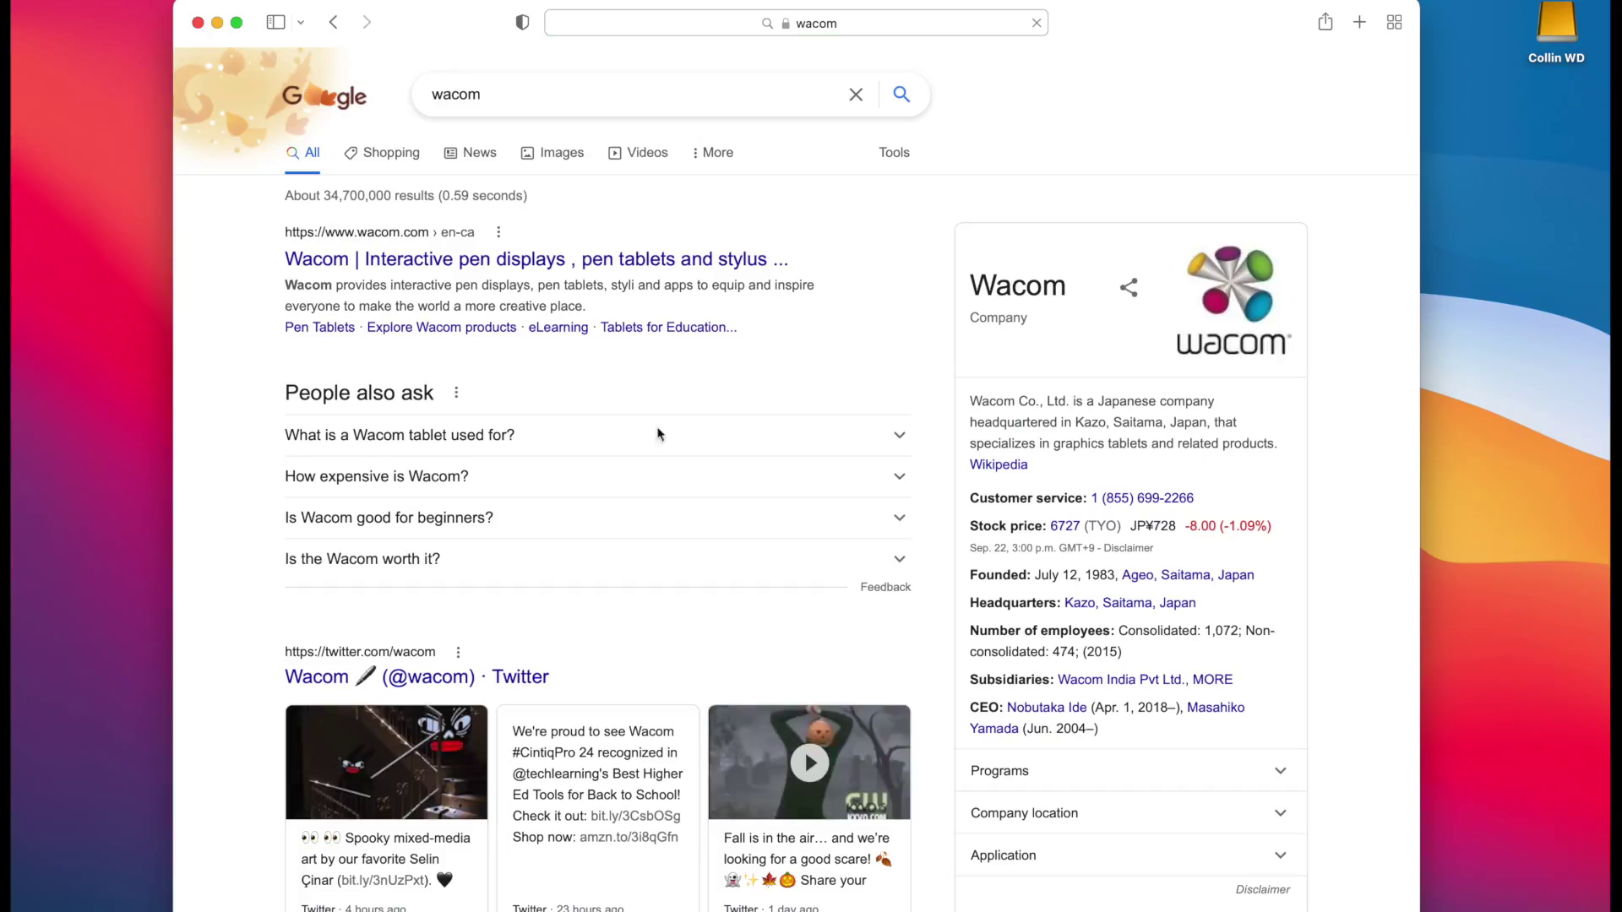
{"action": "left_click", "coordinate": [465, 262]}
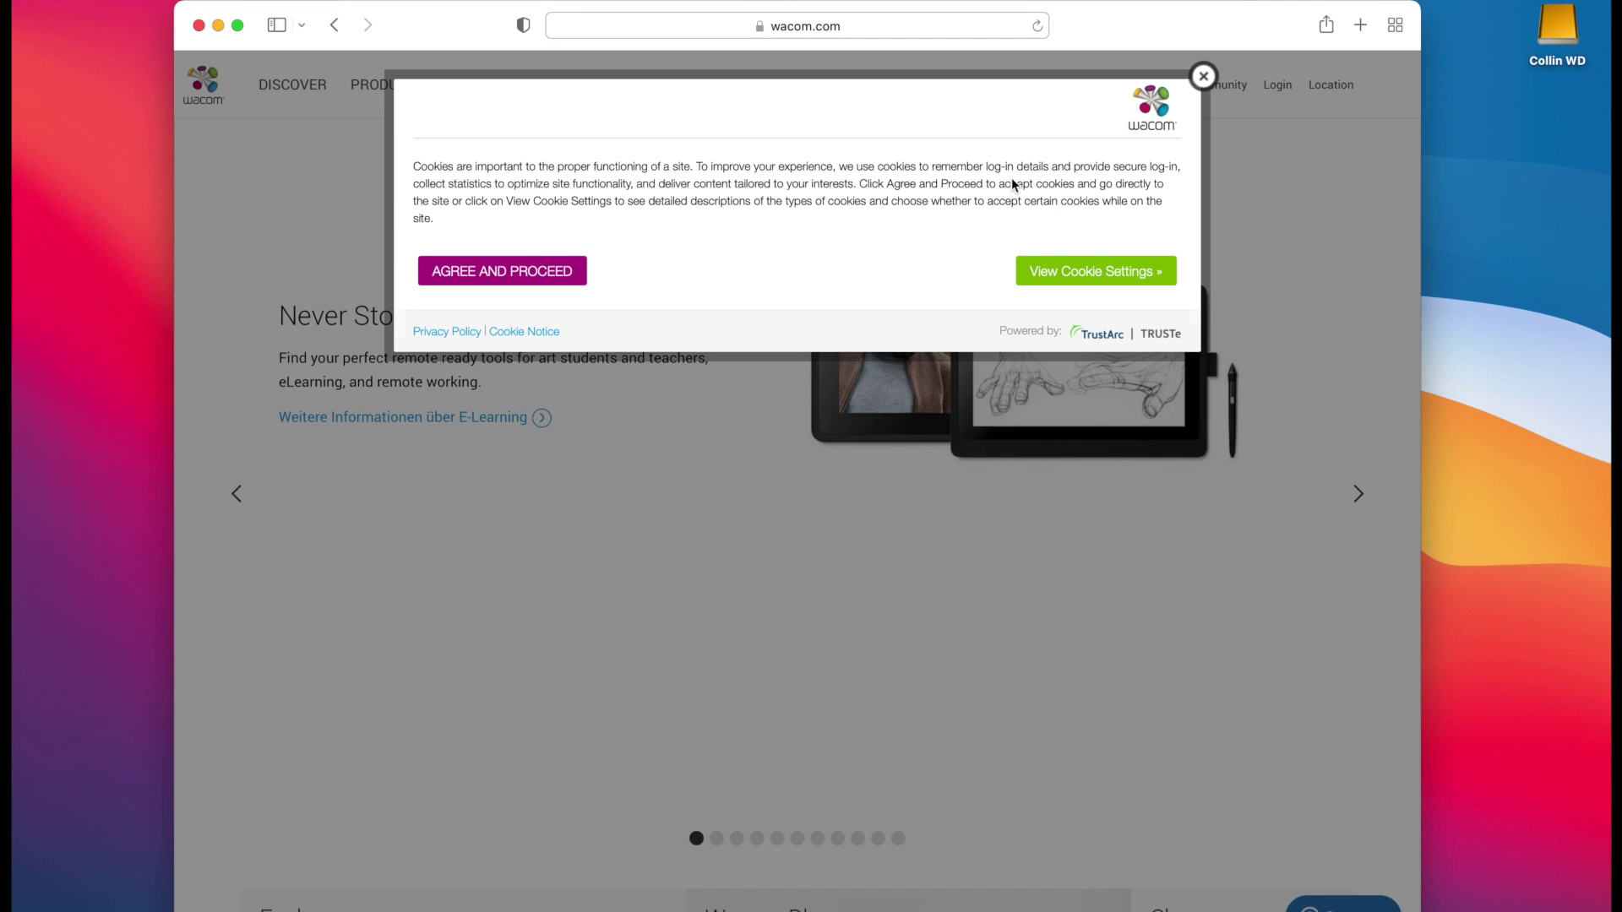
{"action": "left_click", "coordinate": [567, 275]}
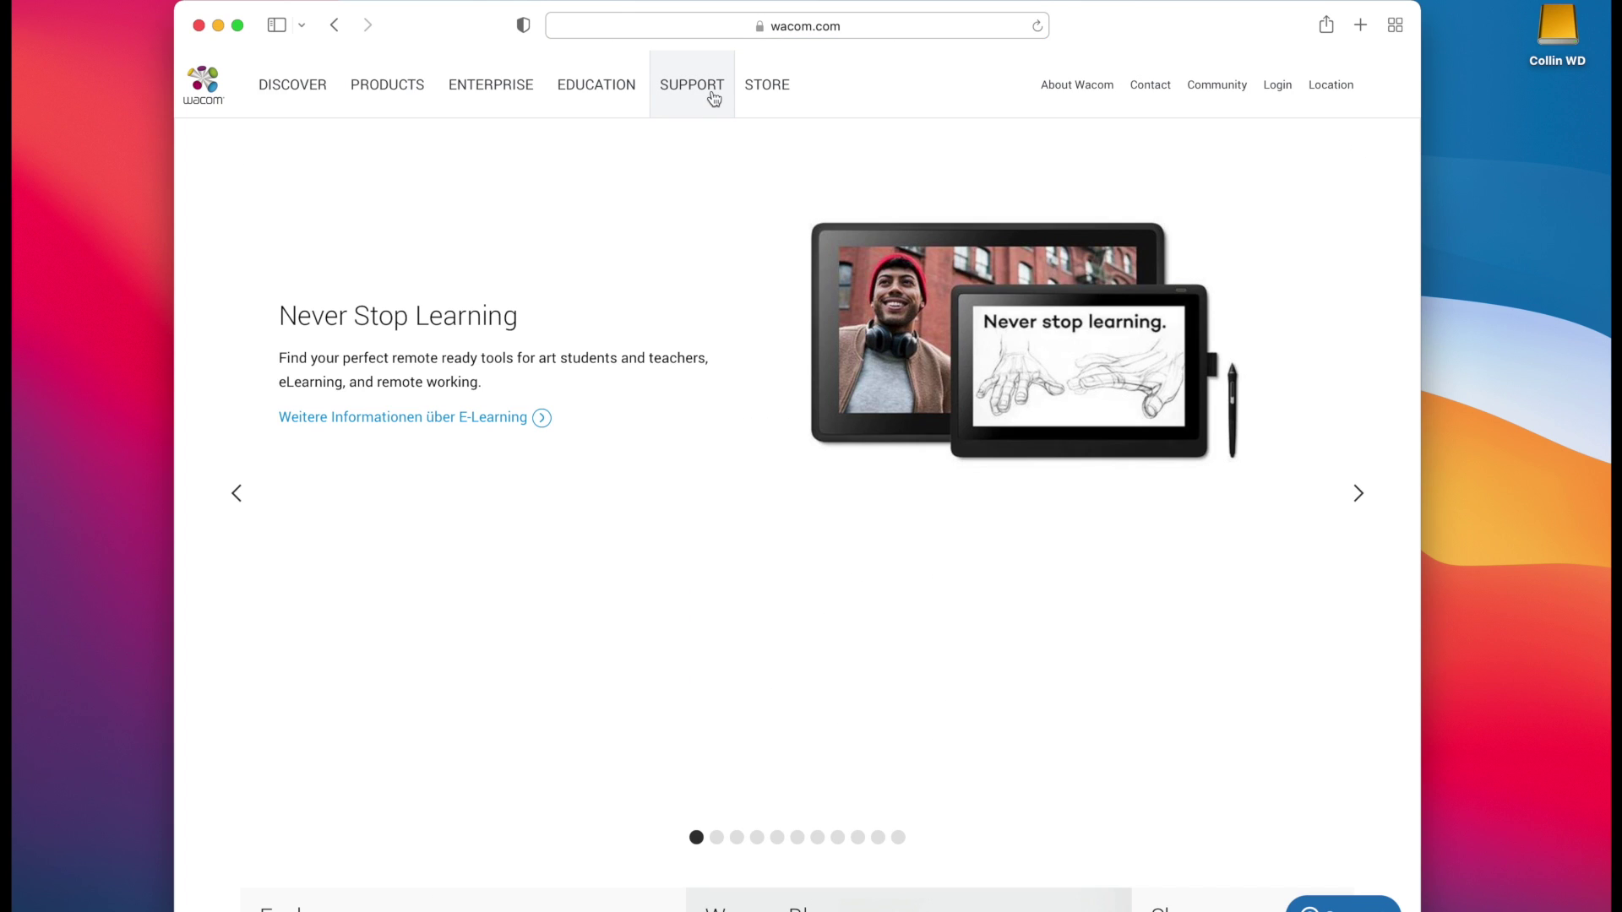
Download the latest macOS driver (6.3.44-1) from Support > Drivers & Downloads, allowing the download.
{"action": "left_click", "coordinate": [714, 98]}
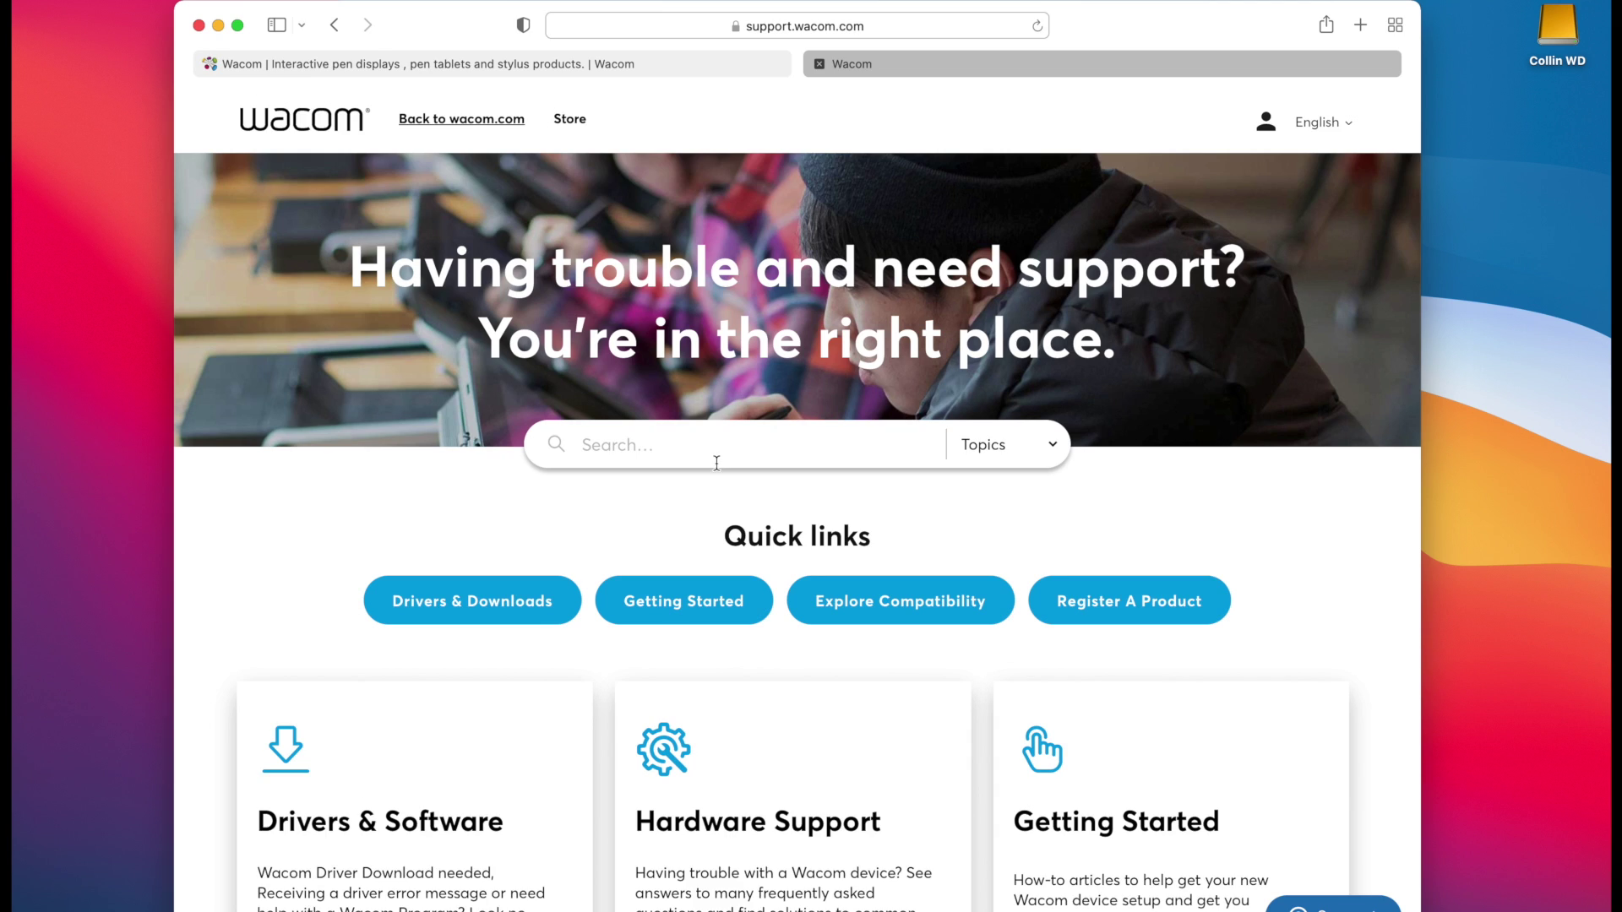
{"action": "scroll", "coordinate": [717, 463], "scroll_direction": "down", "scroll_amount": 5}
{"action": "left_click", "coordinate": [518, 384]}
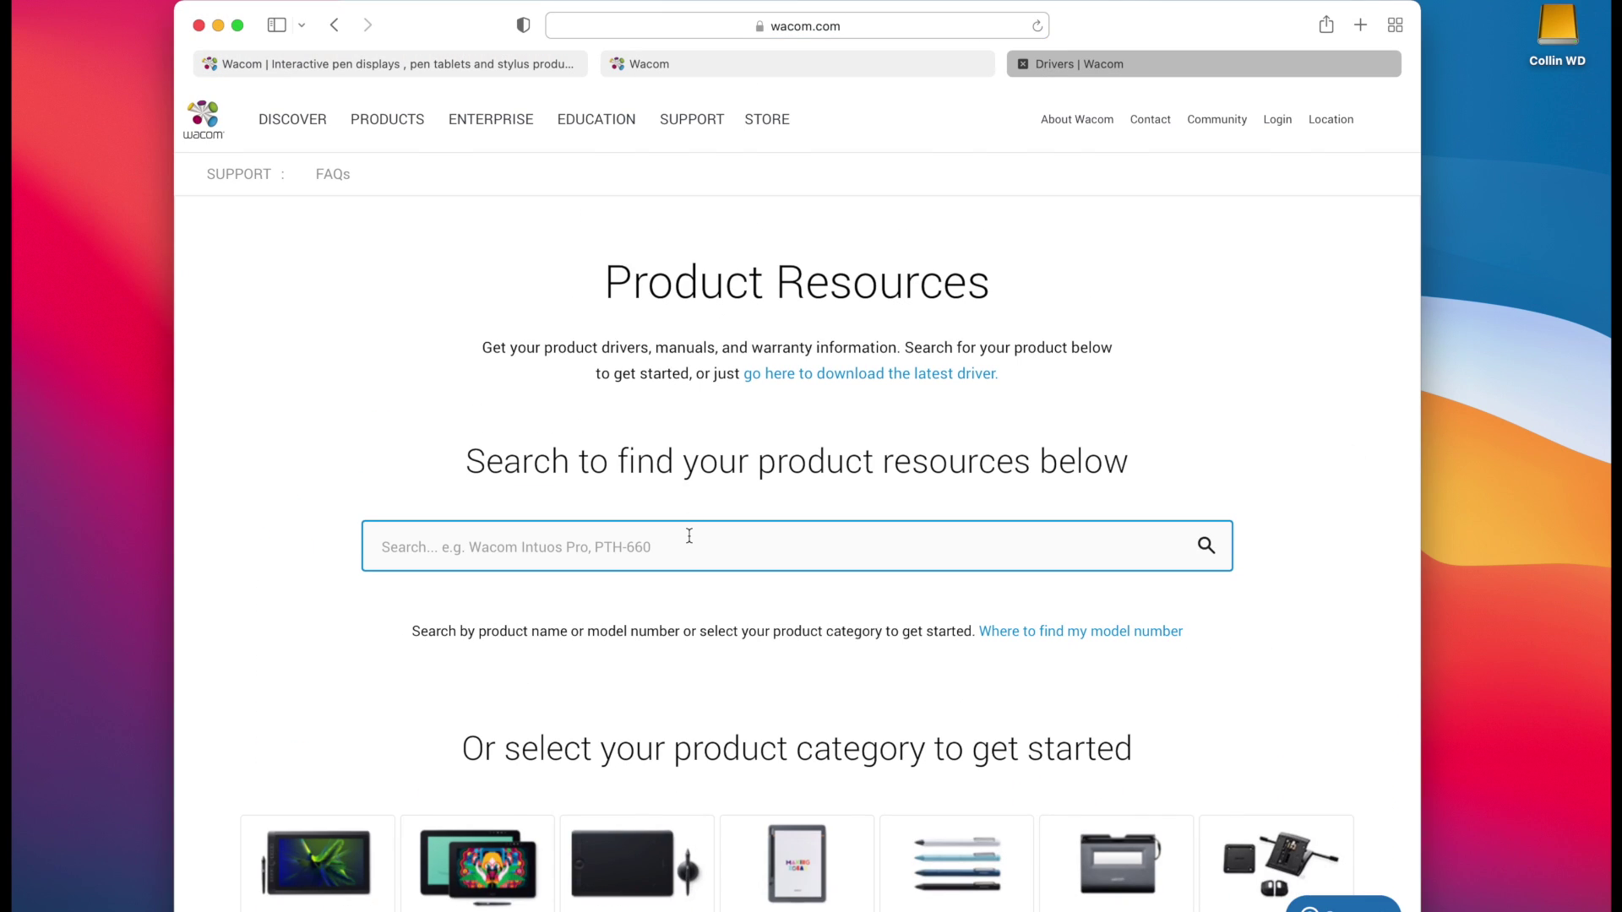
{"action": "scroll", "coordinate": [689, 536], "scroll_direction": "down", "scroll_amount": 1}
{"action": "scroll", "coordinate": [689, 536], "scroll_direction": "down", "scroll_amount": 5}
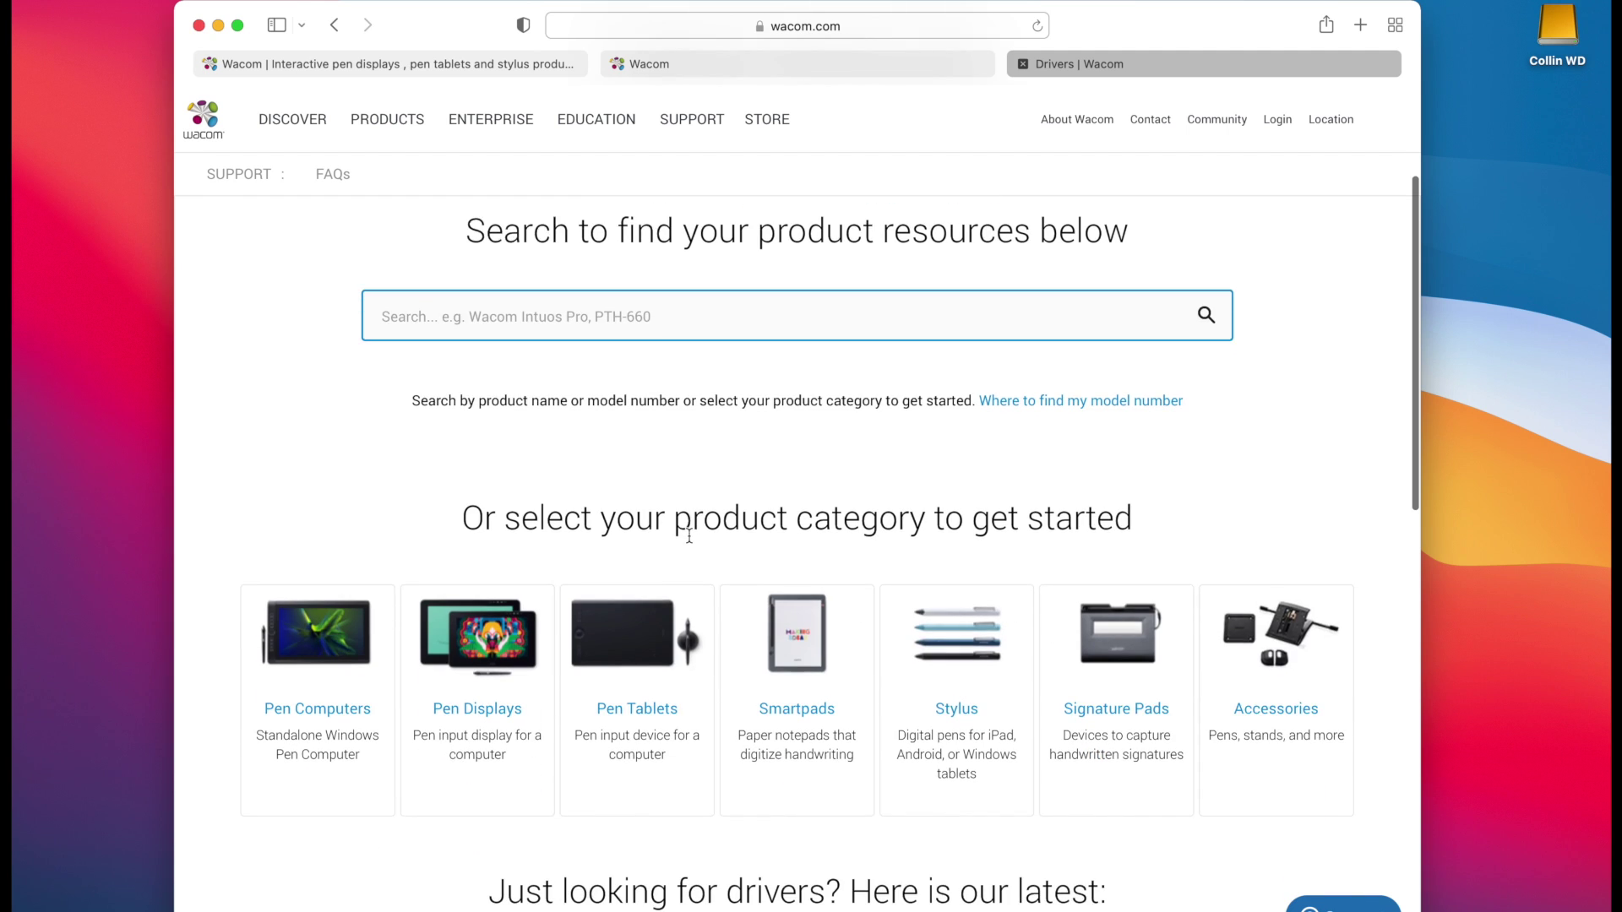
{"action": "scroll", "coordinate": [691, 543], "scroll_direction": "down", "scroll_amount": 2}
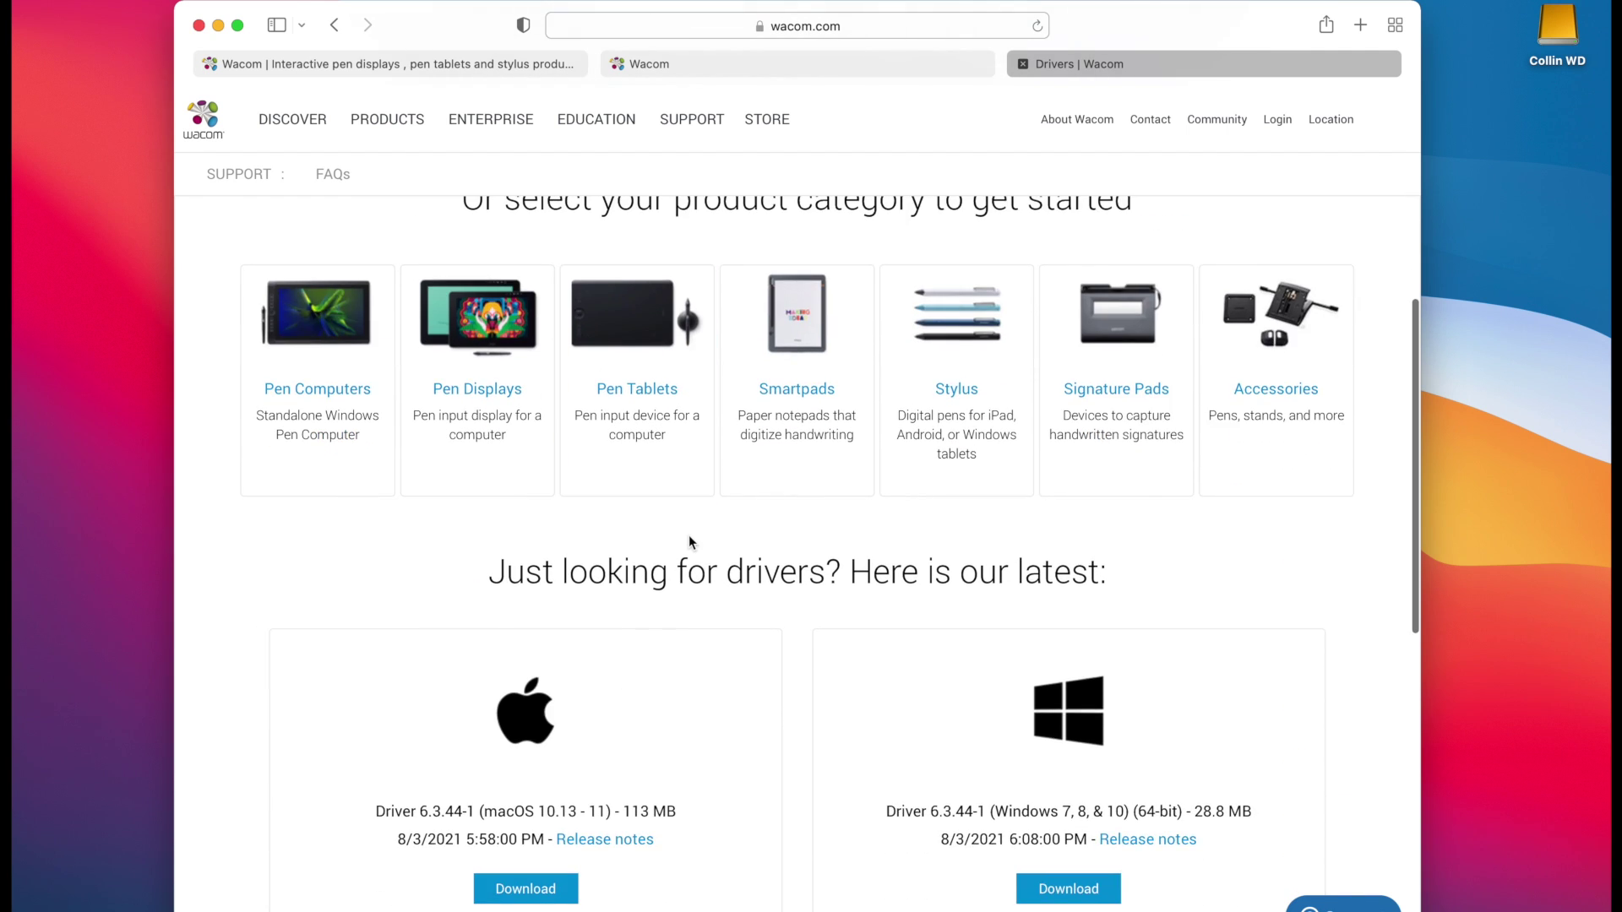
{"action": "scroll", "coordinate": [689, 542], "scroll_direction": "down", "scroll_amount": 3}
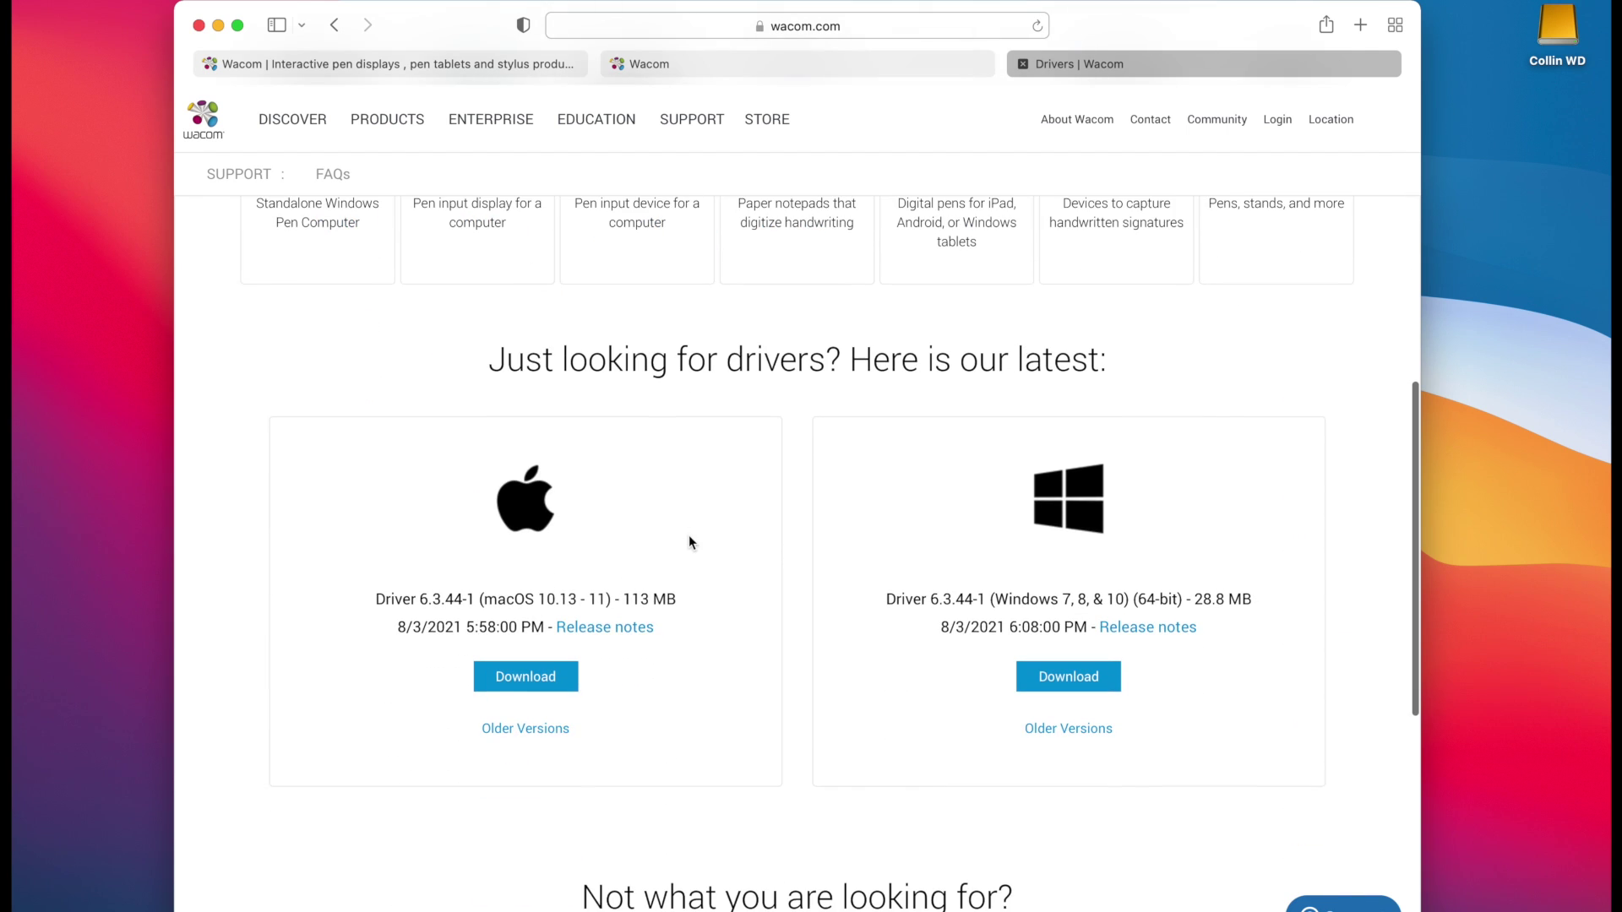
{"action": "left_click", "coordinate": [525, 684]}
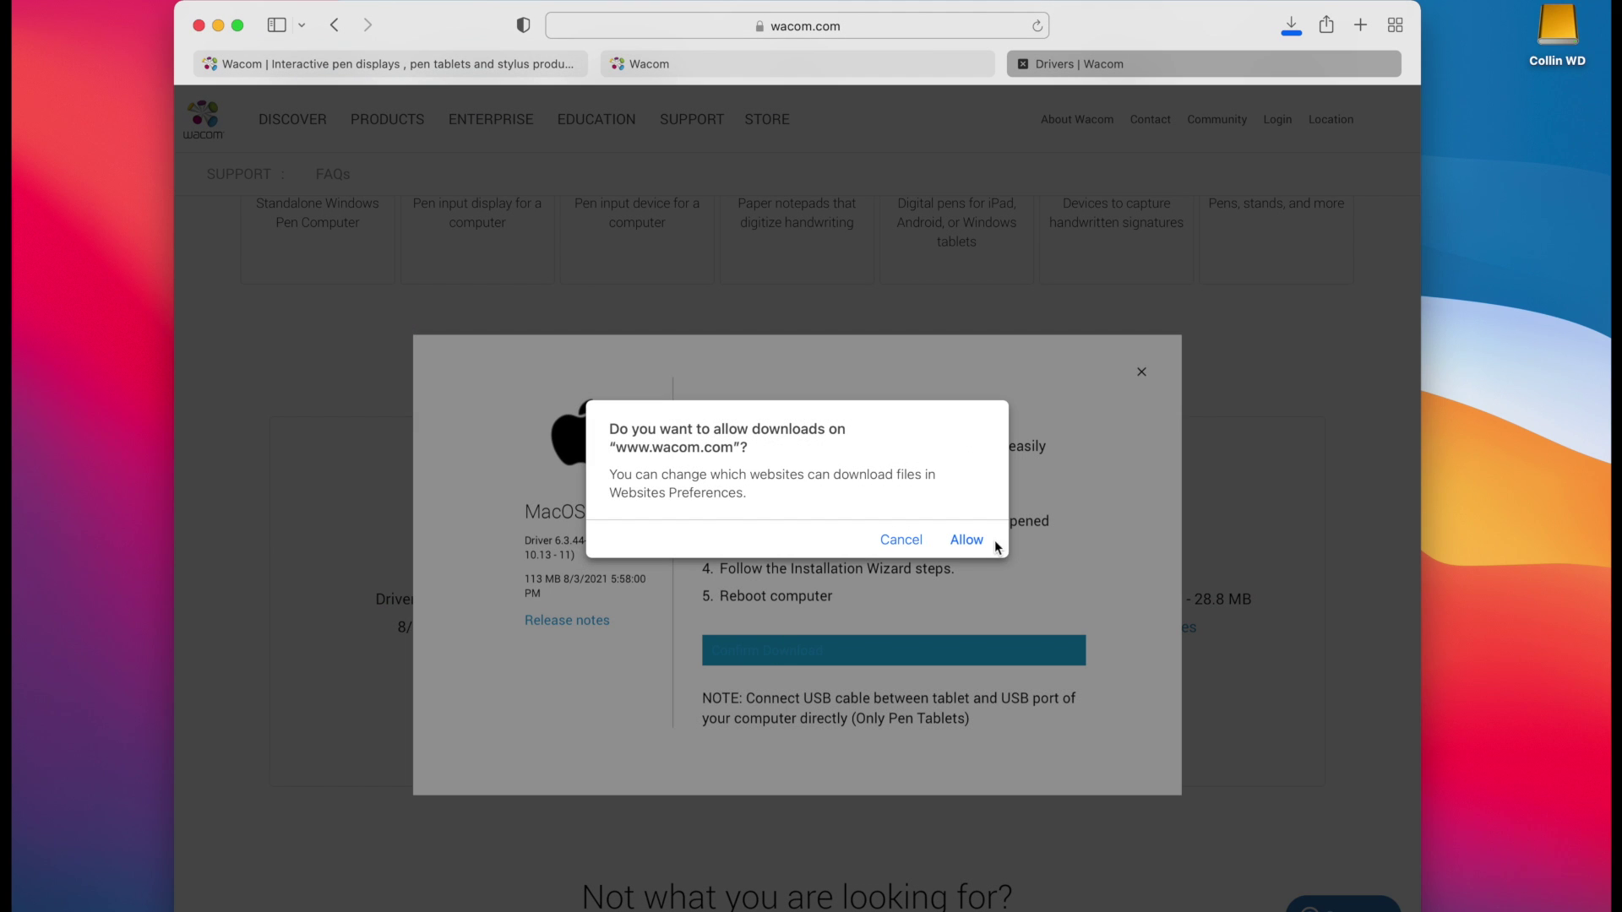
{"action": "left_click", "coordinate": [978, 542]}
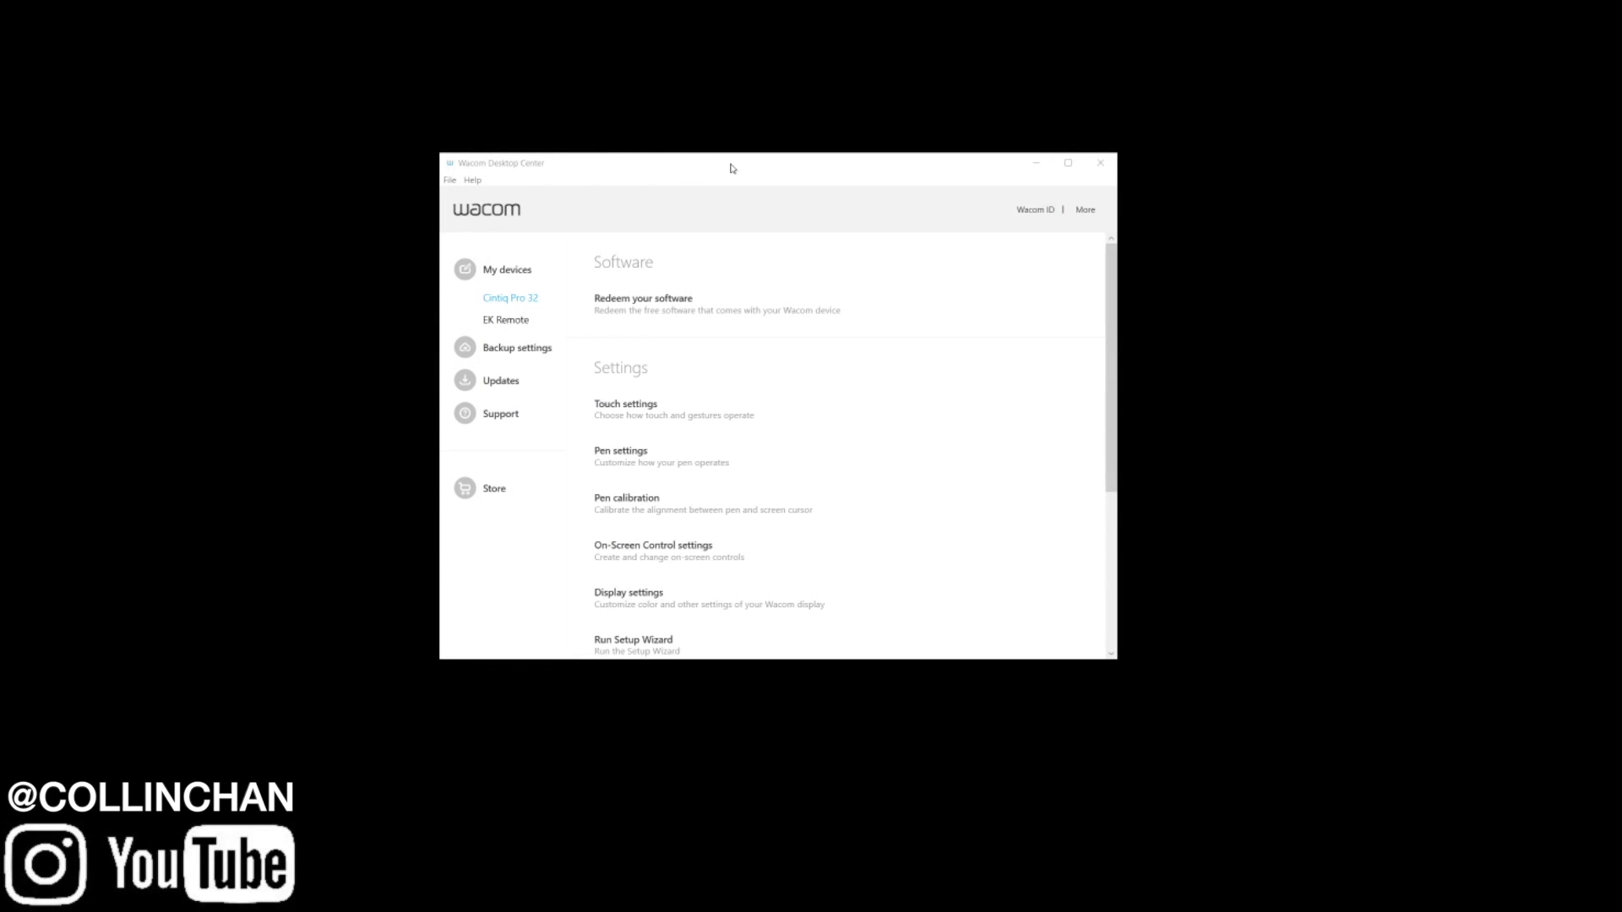
Move the Wacom Desktop Center window slightly to the right.
{"action": "left_click_drag", "start_coordinate": [732, 168], "coordinate": [769, 164]}
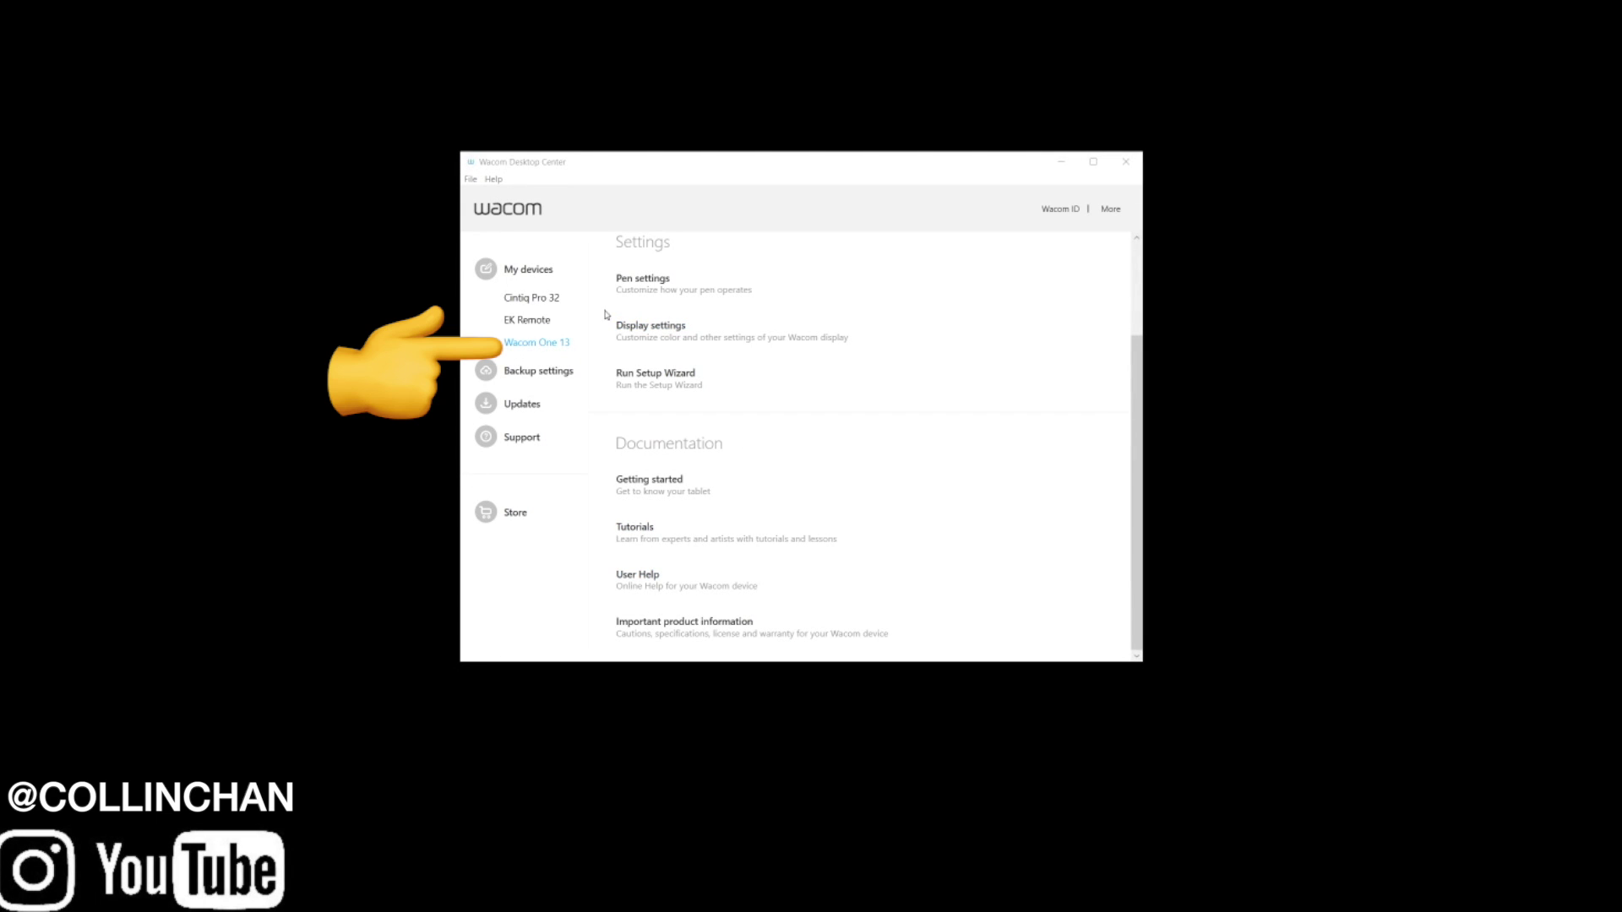
Show the Wacom One 13 pen settings and set Tip Feel to mid-range.
{"action": "left_click", "coordinate": [557, 344]}
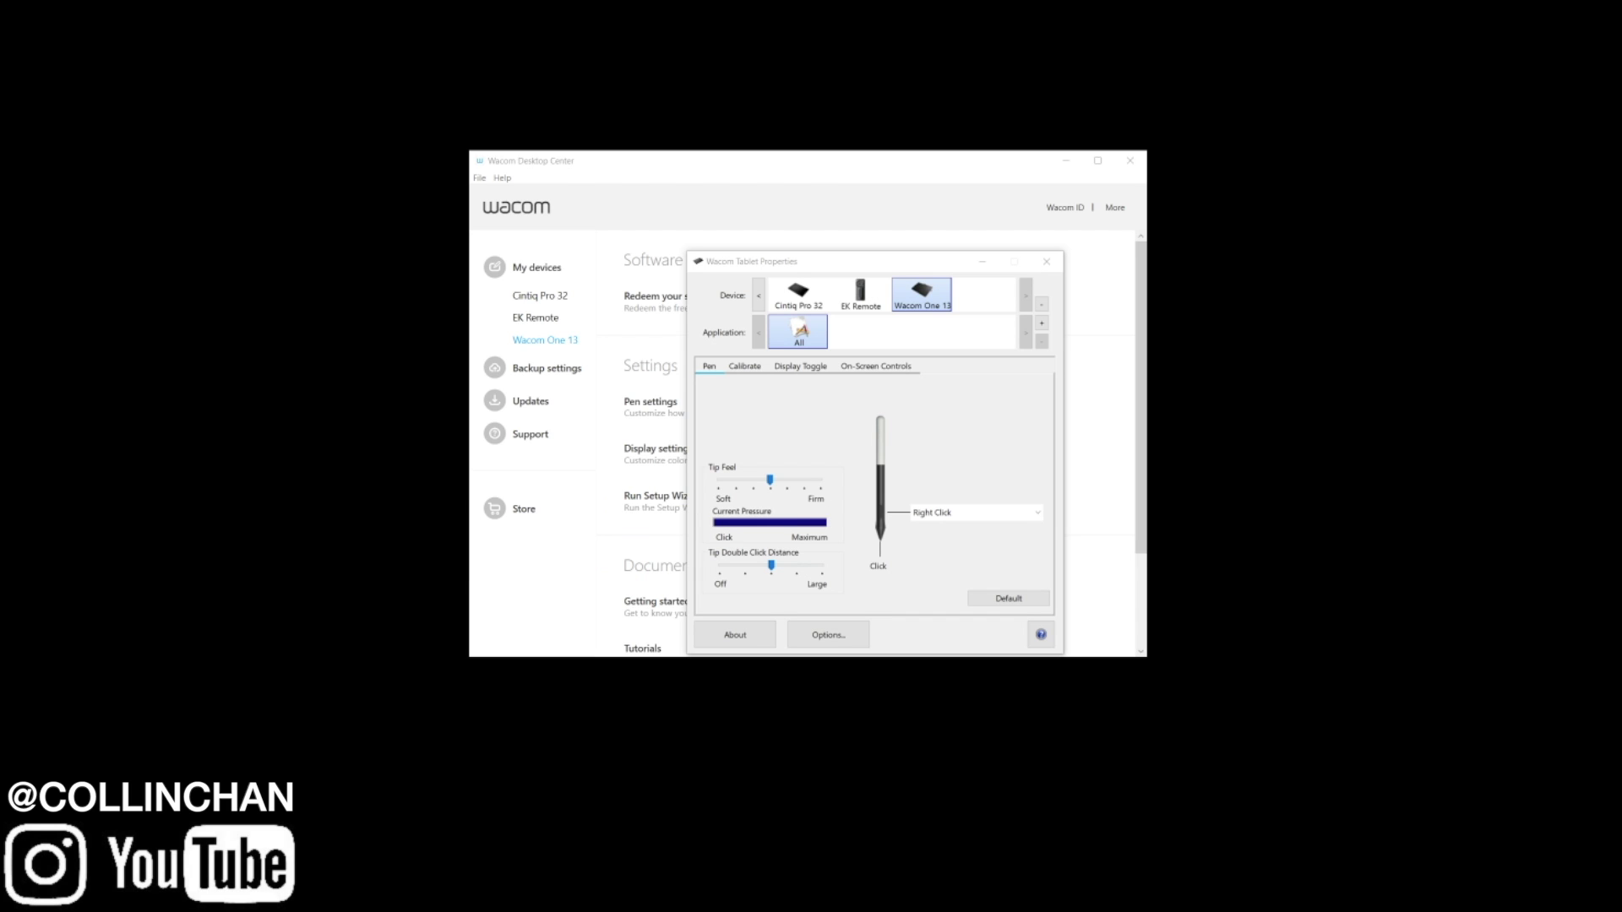
{"action": "left_click_drag", "start_coordinate": [769, 480], "coordinate": [719, 480]}
{"action": "left_click_drag", "start_coordinate": [719, 480], "coordinate": [819, 480]}
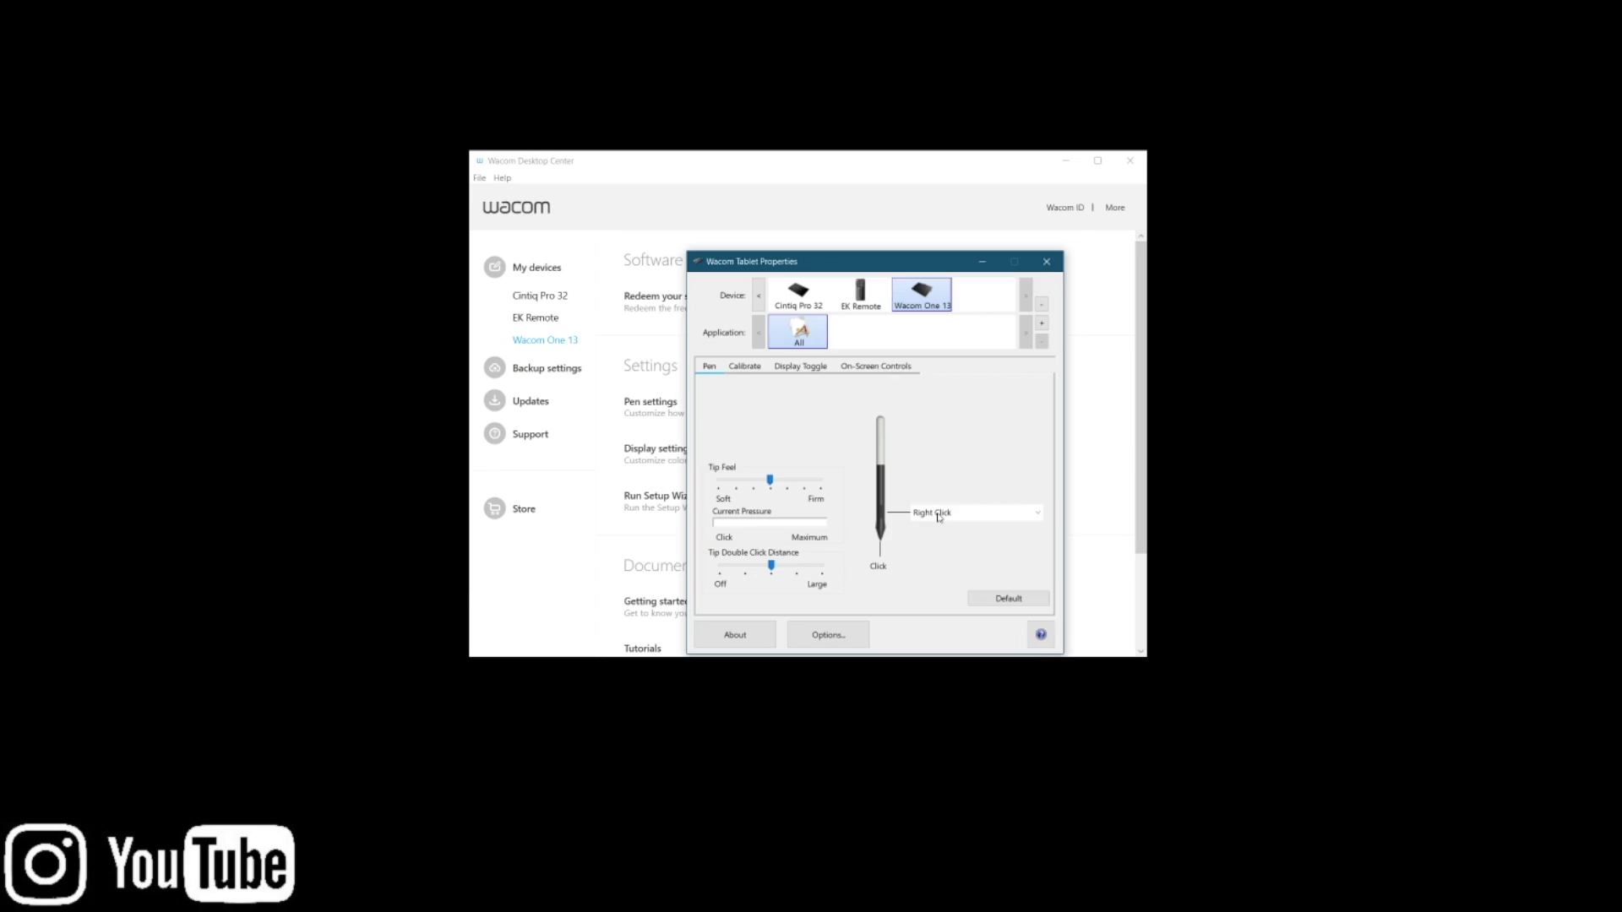
Browse the pen button's function choices under Keyboard, Tablet and On-Screen Controls.
{"action": "left_click", "coordinate": [938, 512]}
{"action": "mouse_move", "coordinate": [997, 545]}
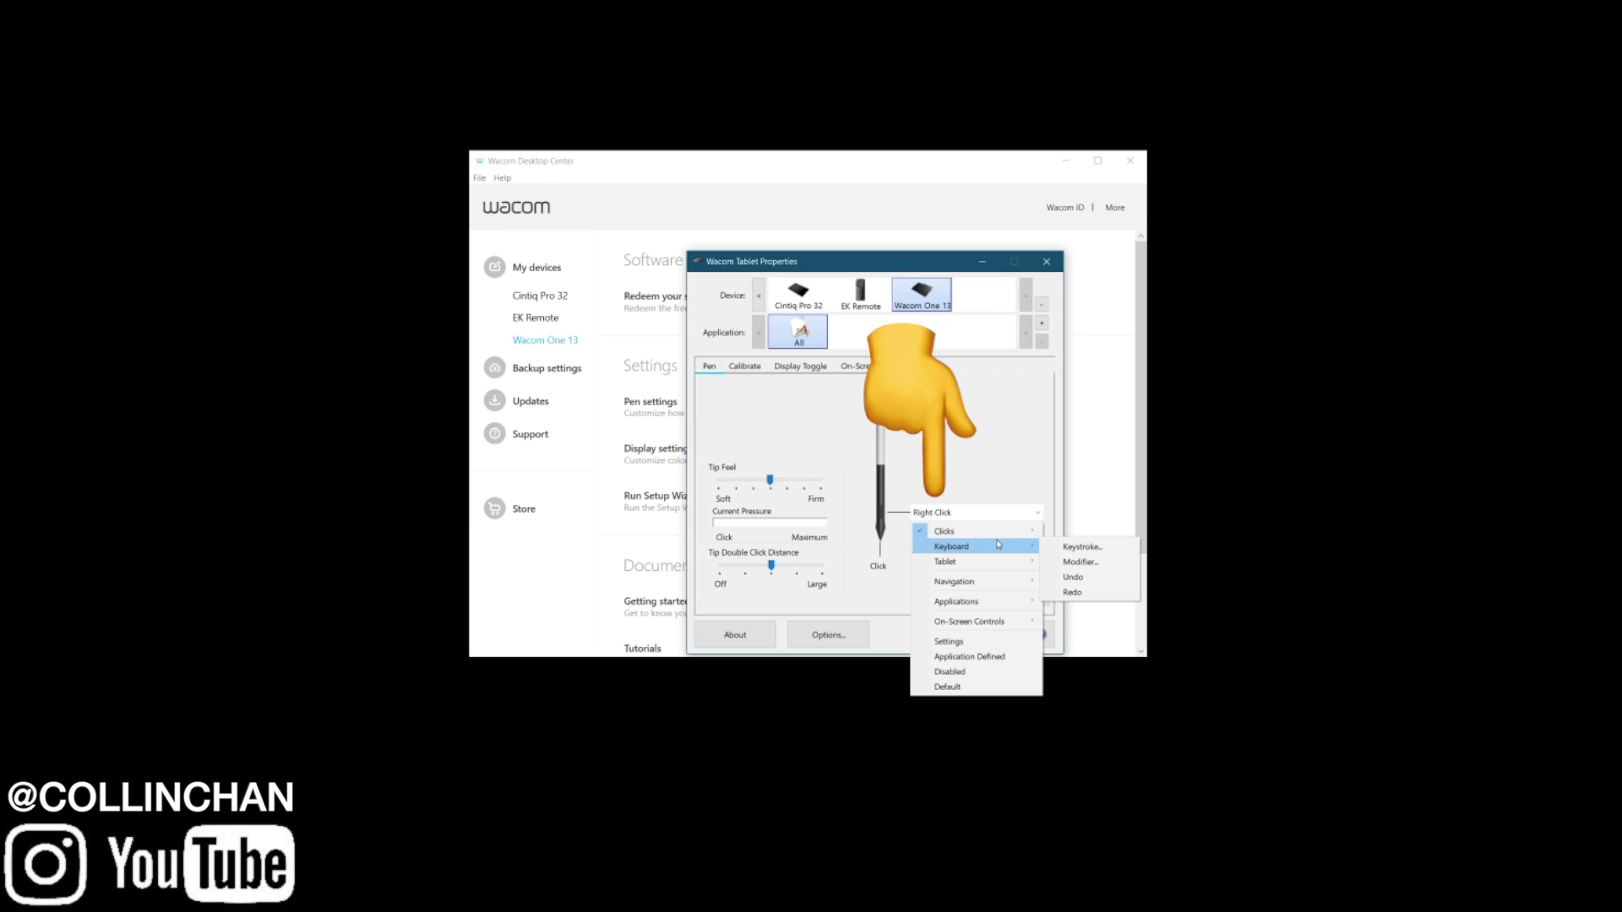
{"action": "mouse_move", "coordinate": [1027, 570]}
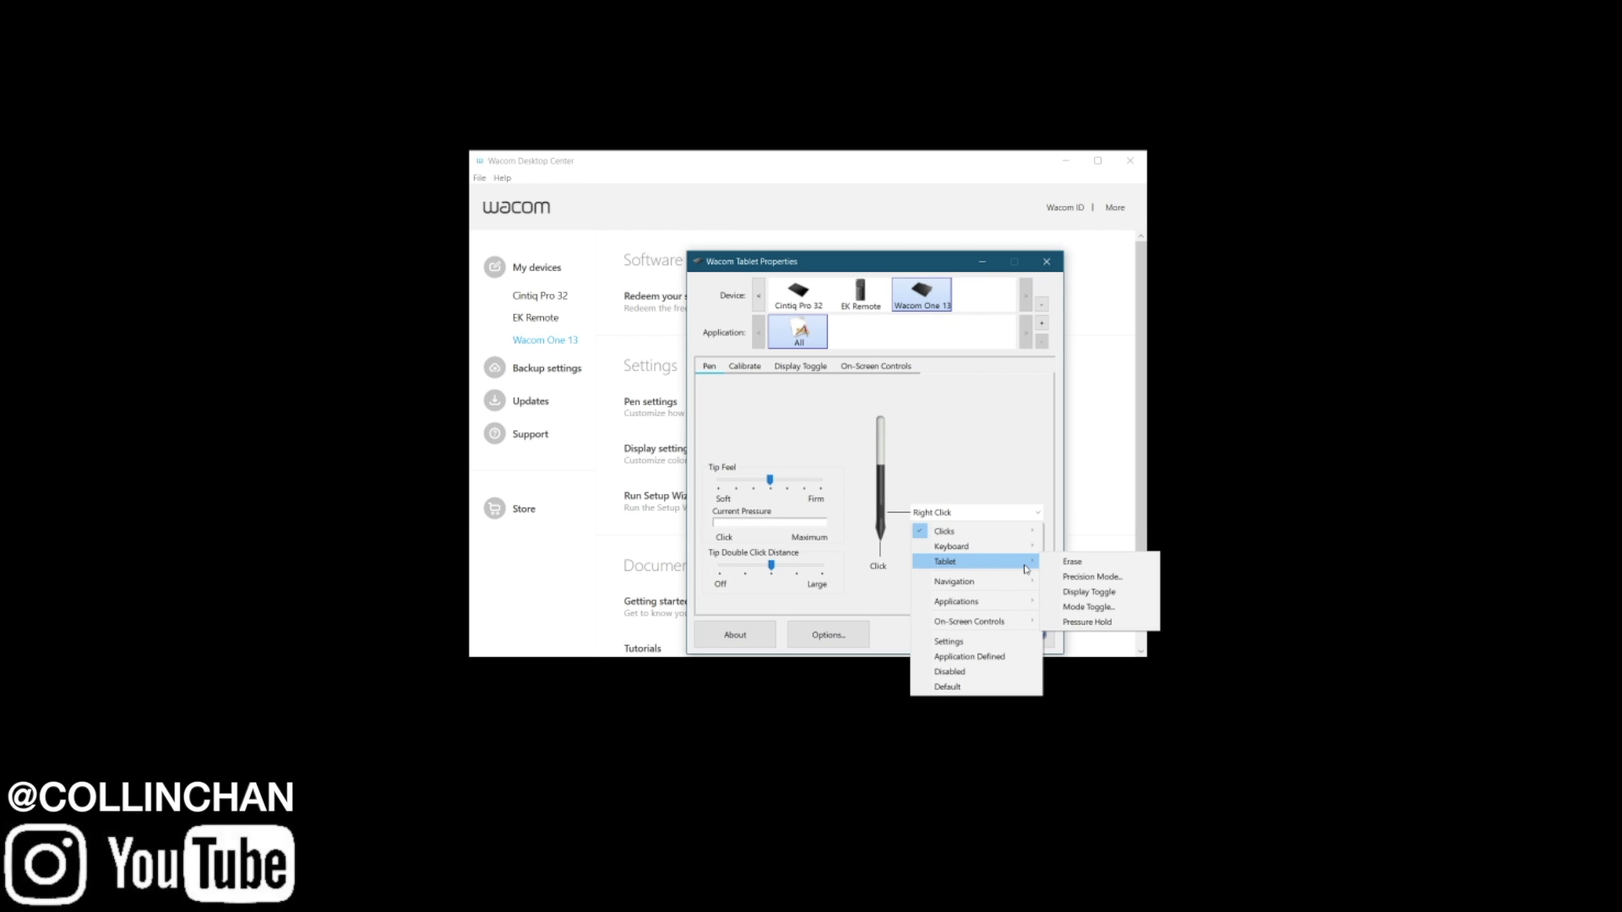
Leave the pen button on Right Click and view the Calibrate tab options.
{"action": "mouse_move", "coordinate": [1022, 621]}
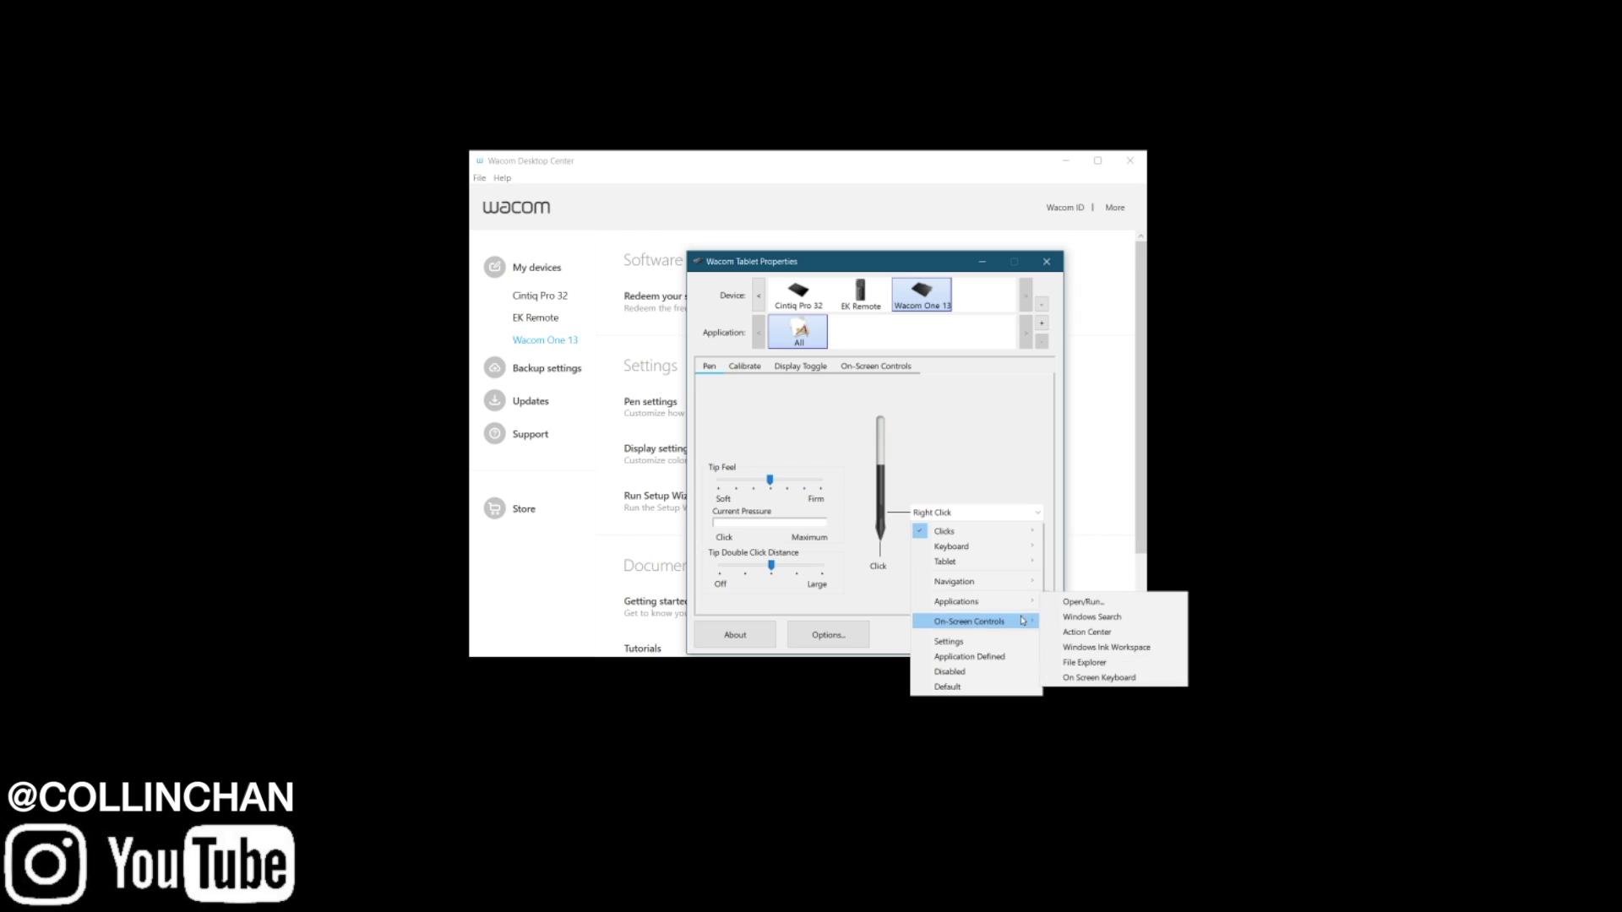
{"action": "left_click", "coordinate": [947, 686]}
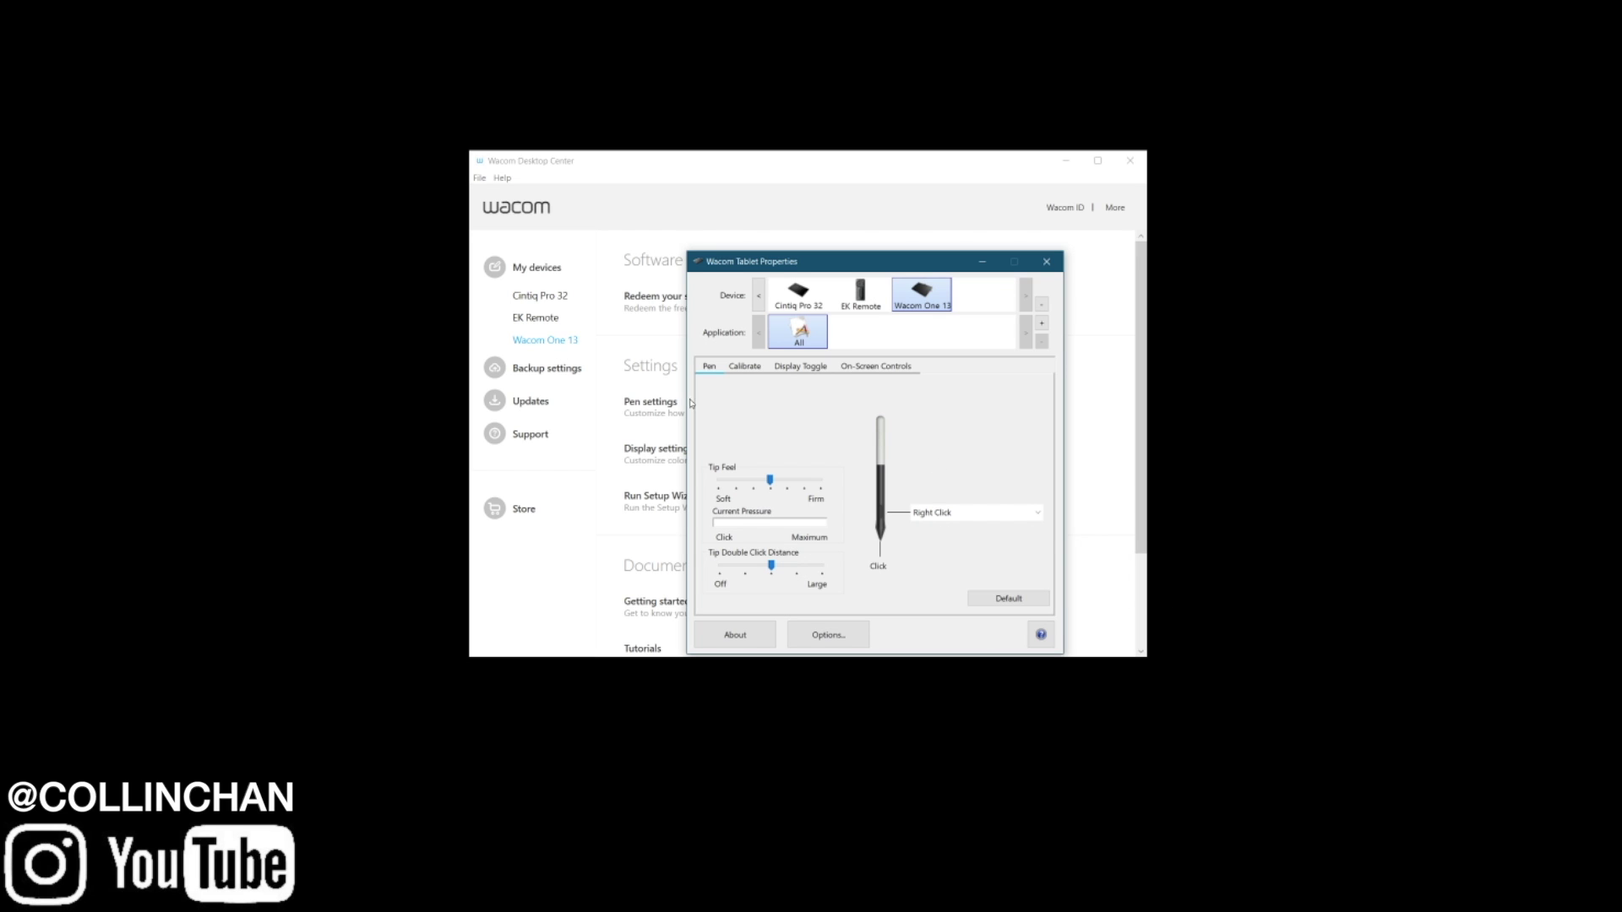
{"action": "left_click", "coordinate": [742, 369]}
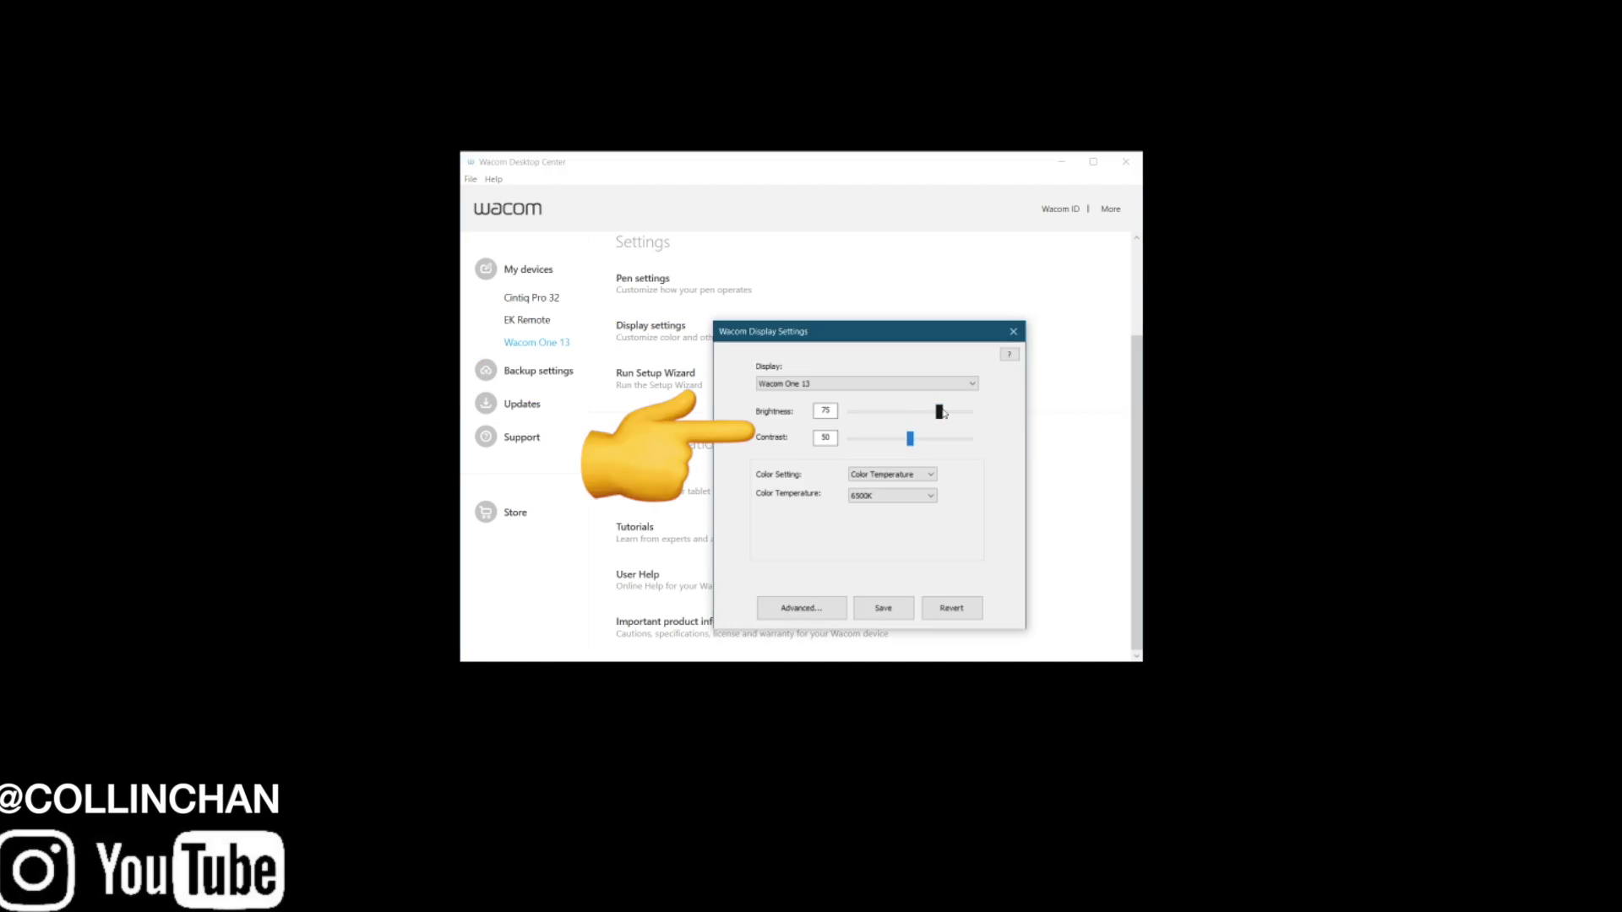
Set the Wacom One 13 brightness to 75 and preview the colour temperature presets.
{"action": "mouse_move", "coordinate": [940, 412]}
{"action": "left_mouse_down"}
{"action": "mouse_move", "coordinate": [969, 411]}
{"action": "mouse_move", "coordinate": [942, 412]}
{"action": "left_mouse_up"}
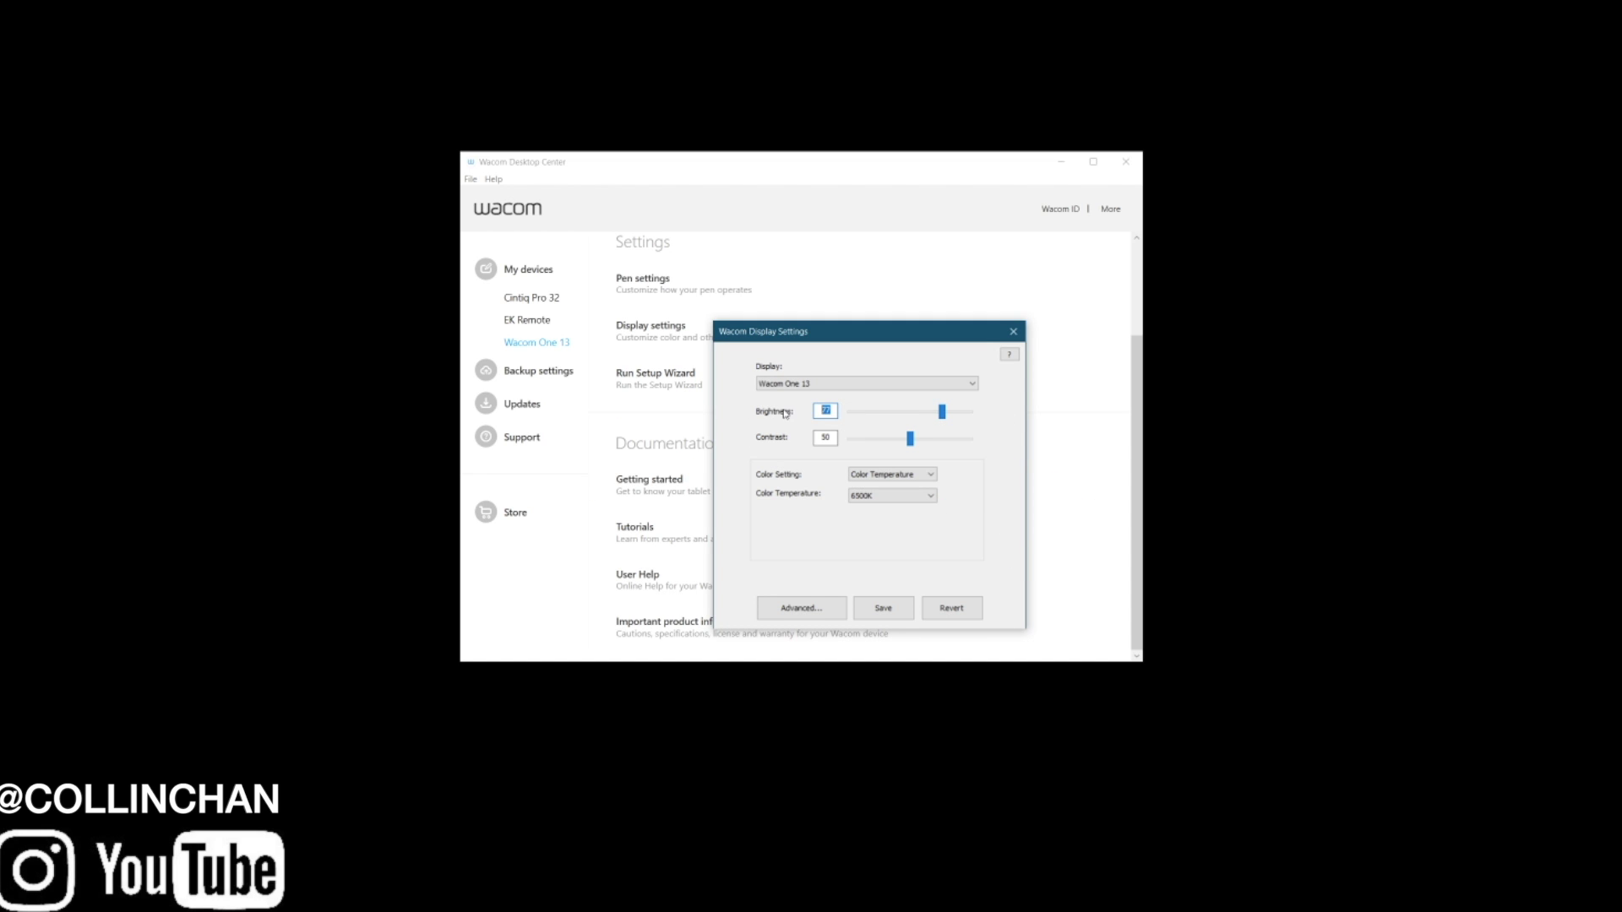
{"action": "left_click", "coordinate": [926, 497]}
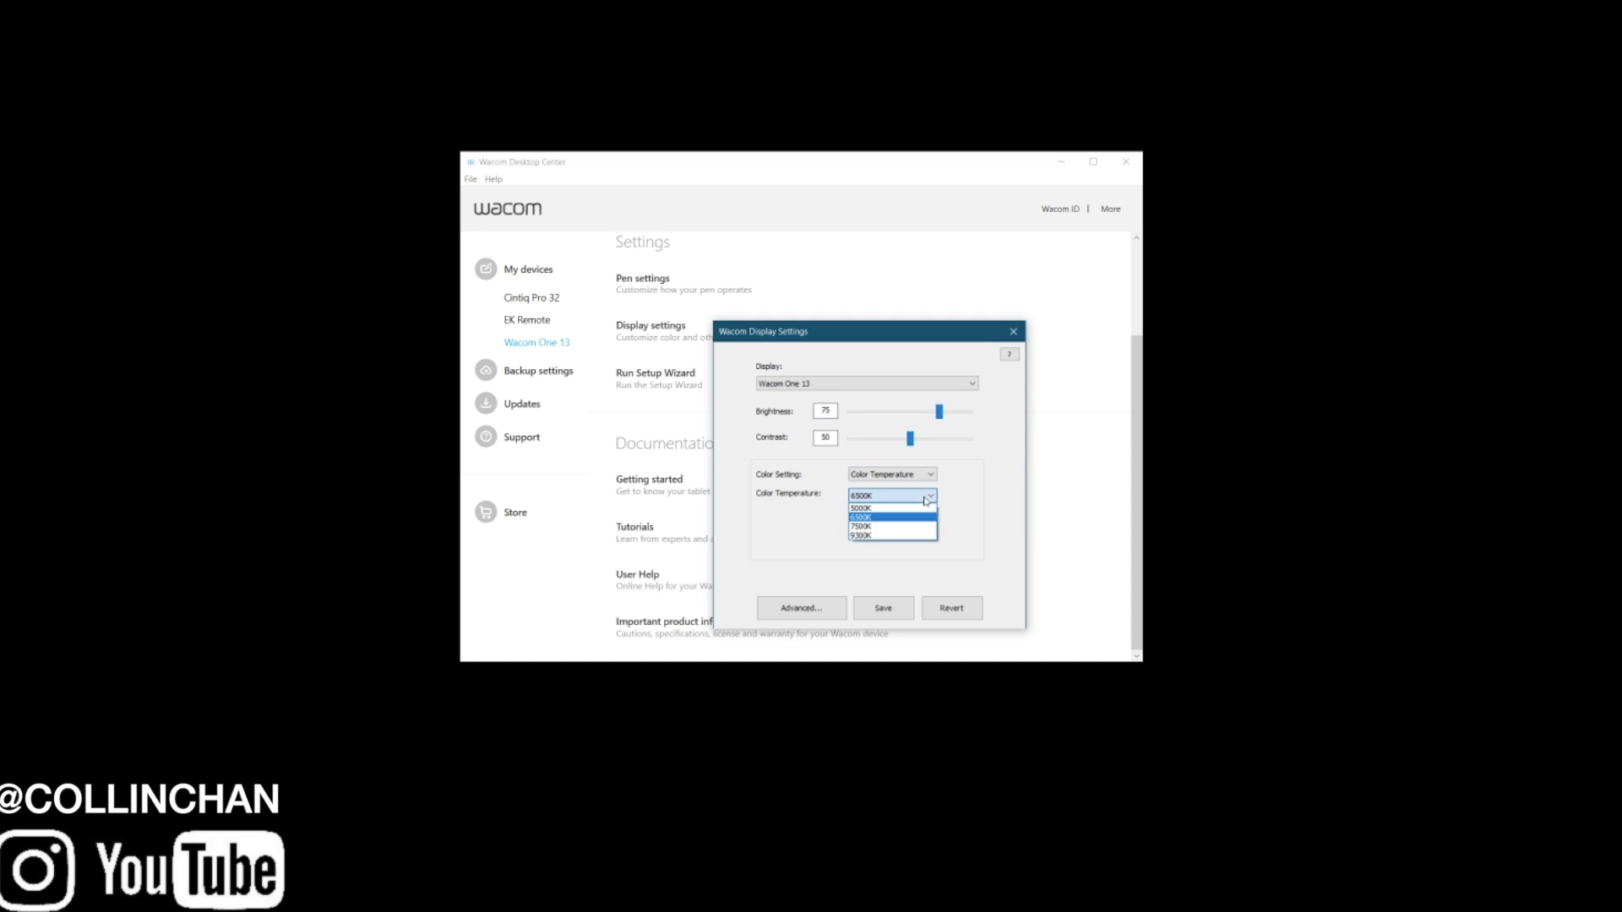
{"action": "left_click", "coordinate": [895, 526]}
{"action": "left_click", "coordinate": [892, 496]}
{"action": "left_click", "coordinate": [879, 517]}
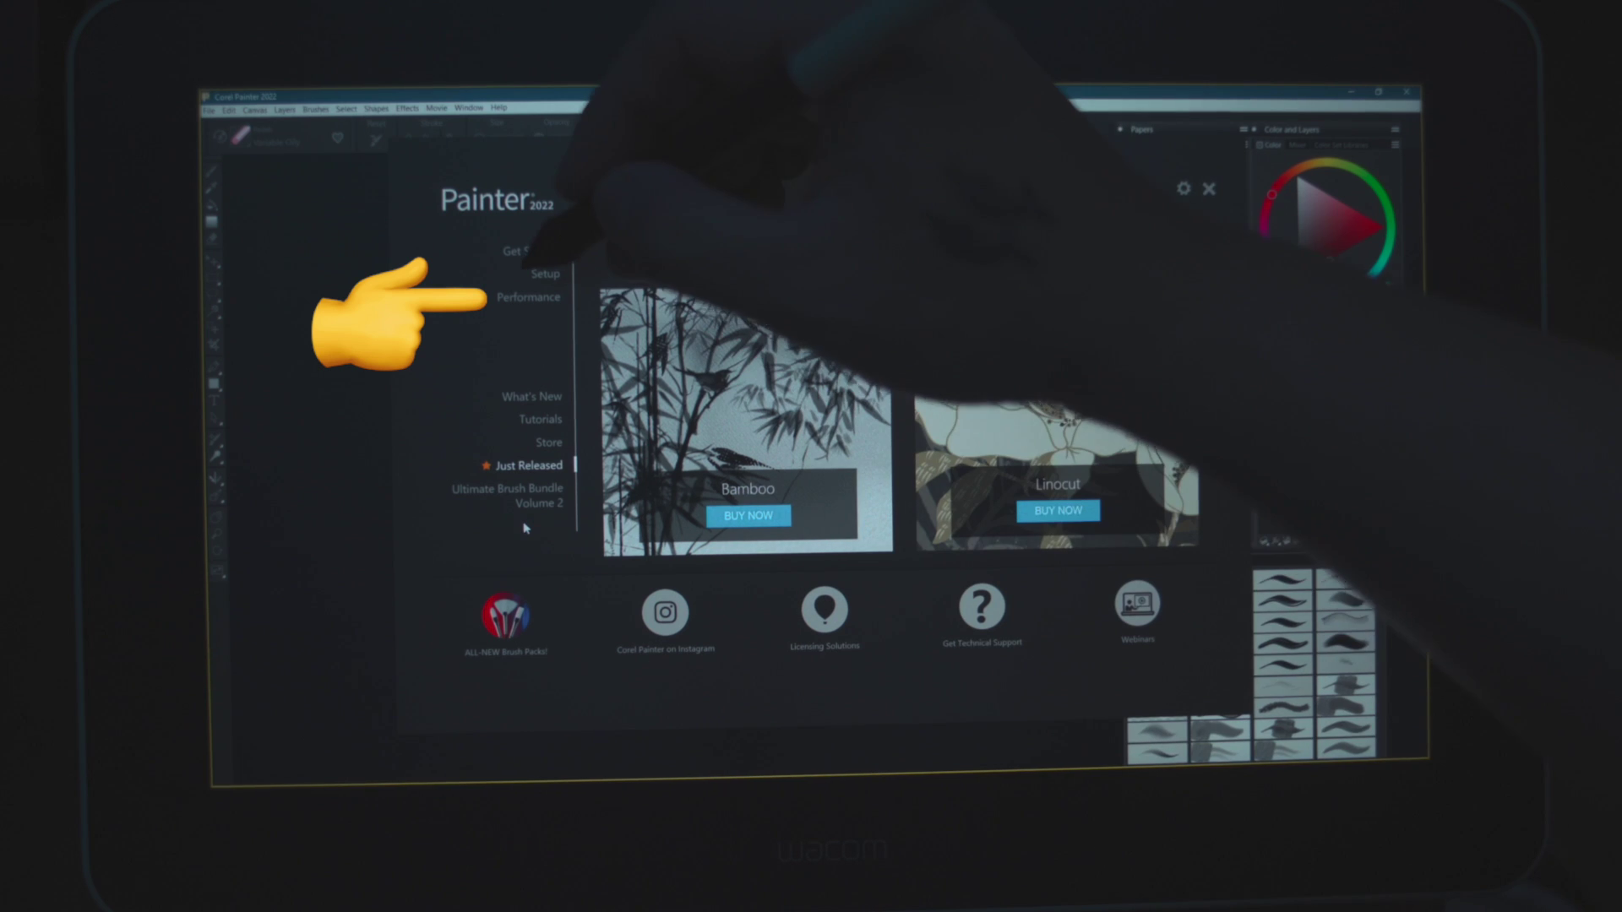
Run Painter 2022's Performance benchmark from the welcome screen.
{"action": "left_click", "coordinate": [547, 301]}
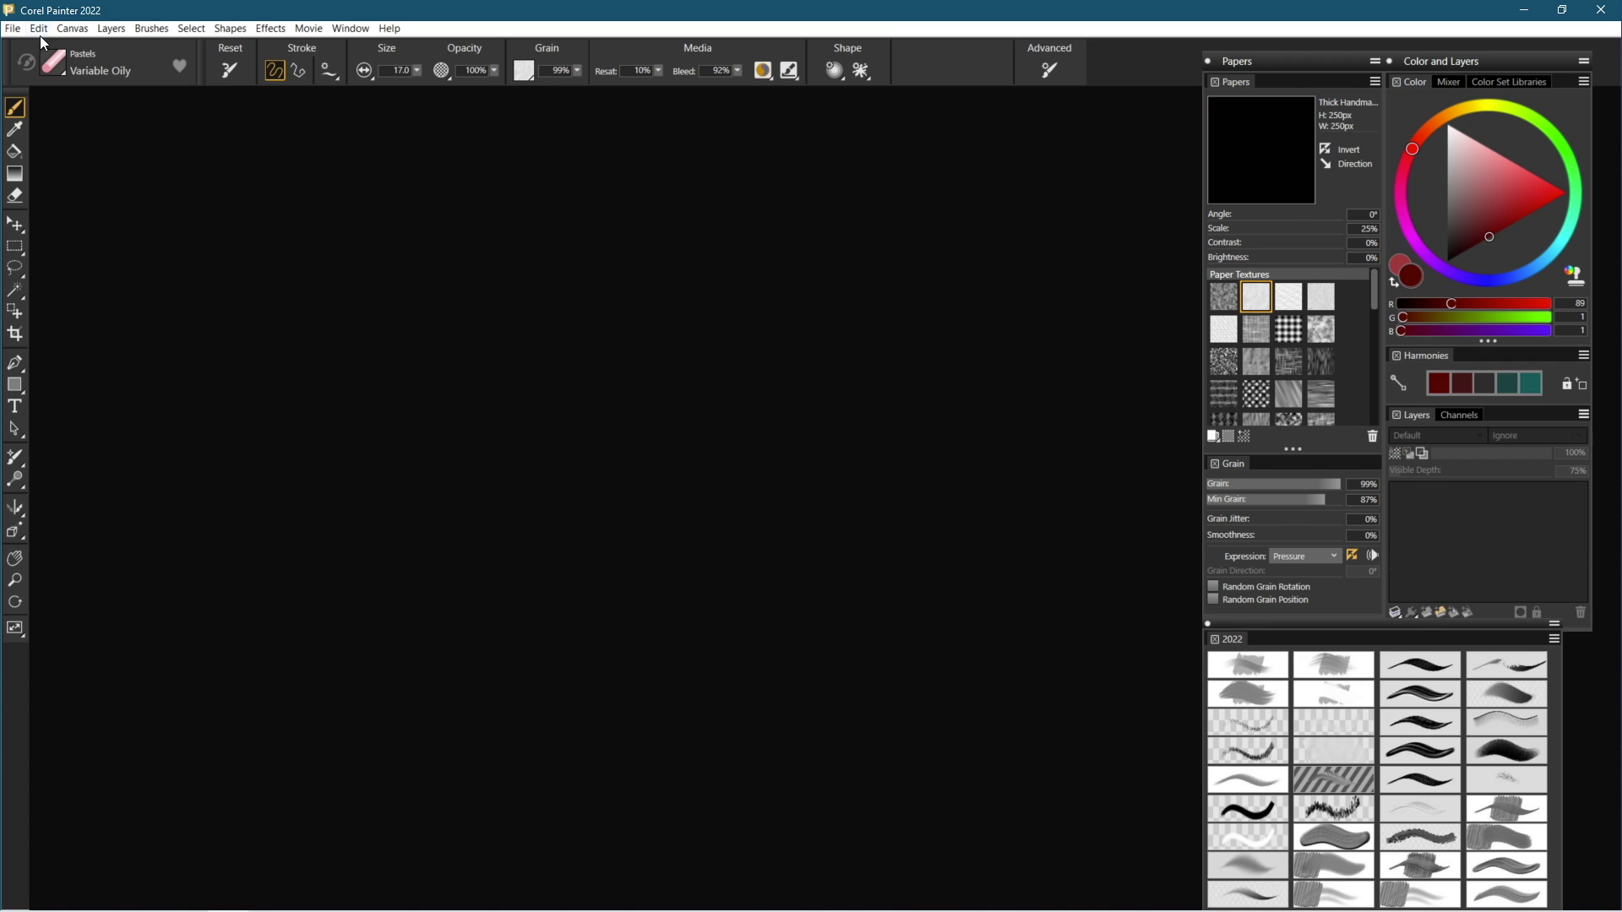
Open Edit > Preferences > Brush Tracking and draw three test strokes in the scratchpad.
{"action": "left_click", "coordinate": [39, 28]}
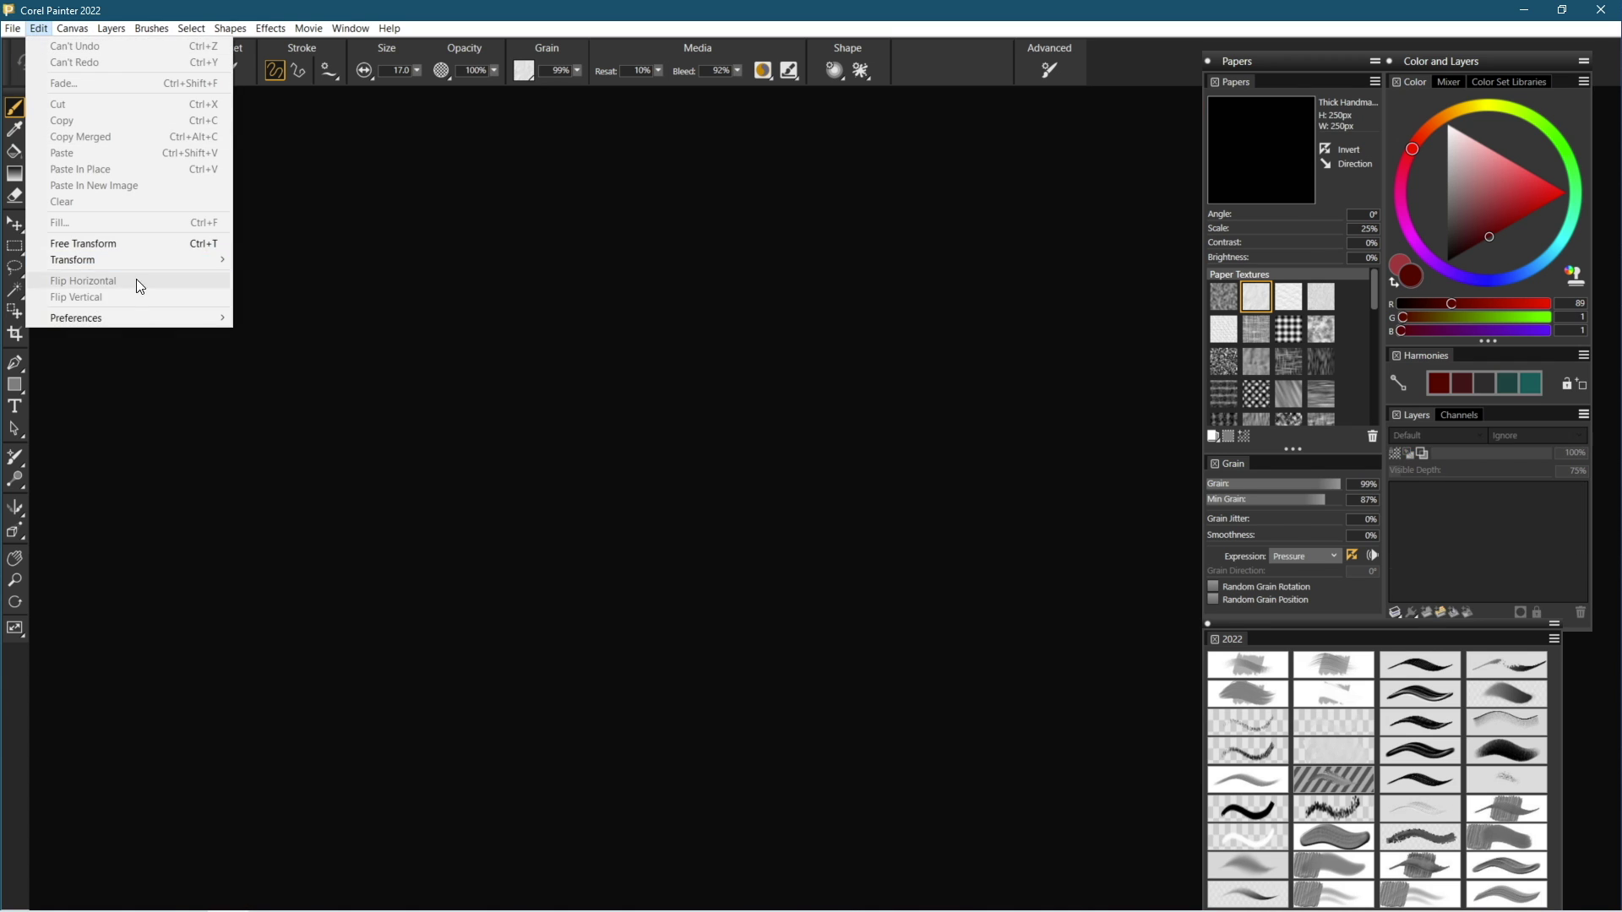
{"action": "mouse_move", "coordinate": [126, 318]}
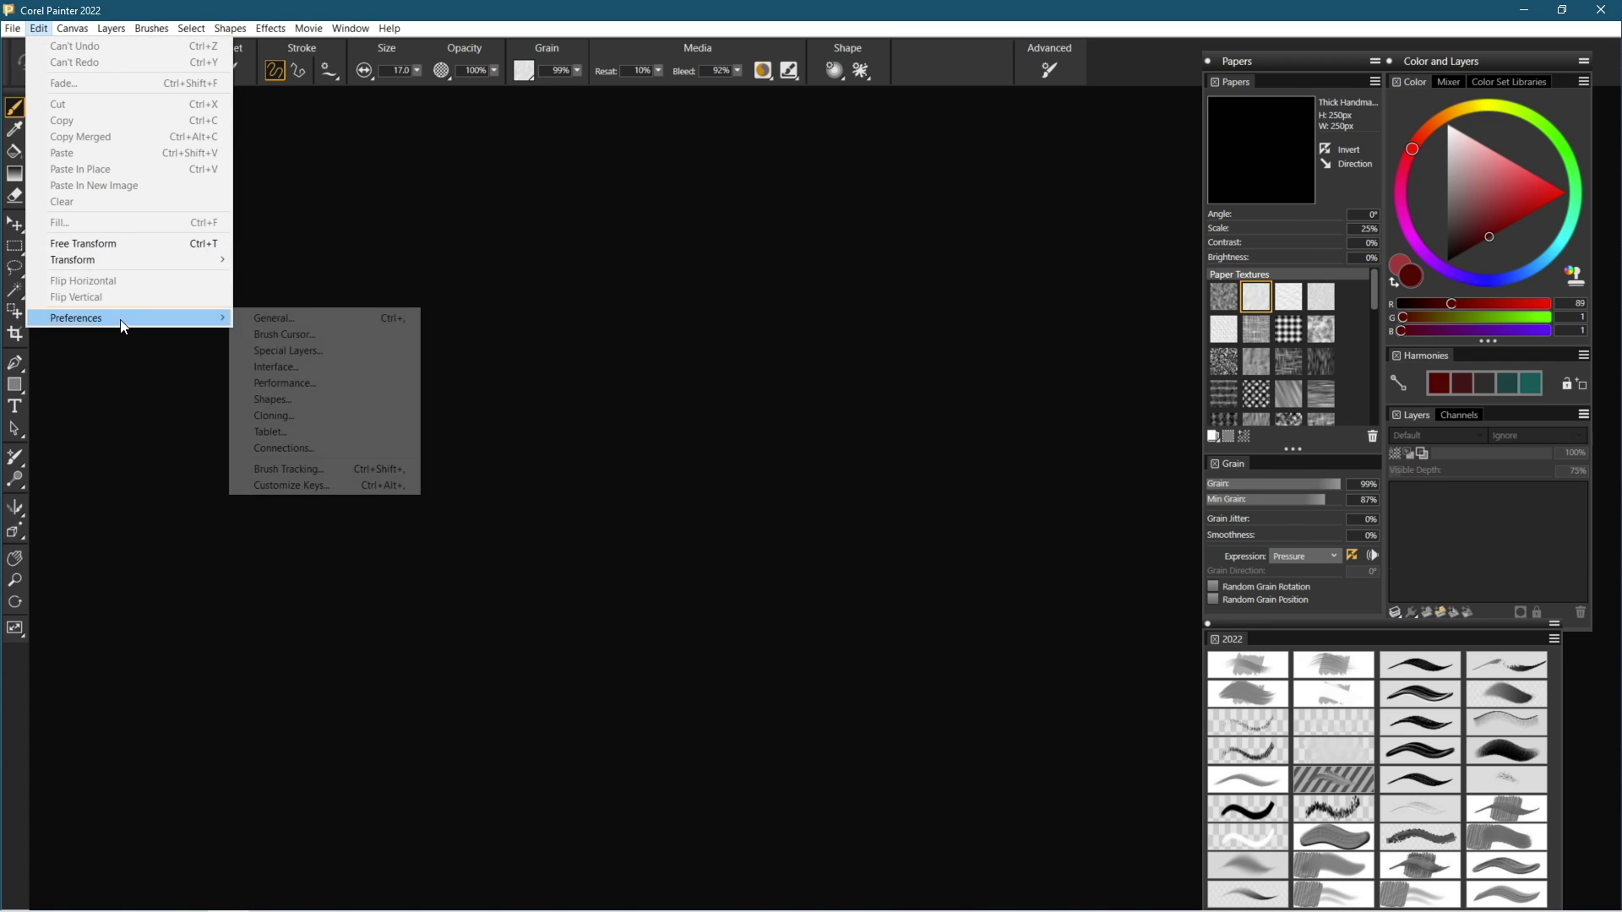
{"action": "left_click", "coordinate": [362, 471]}
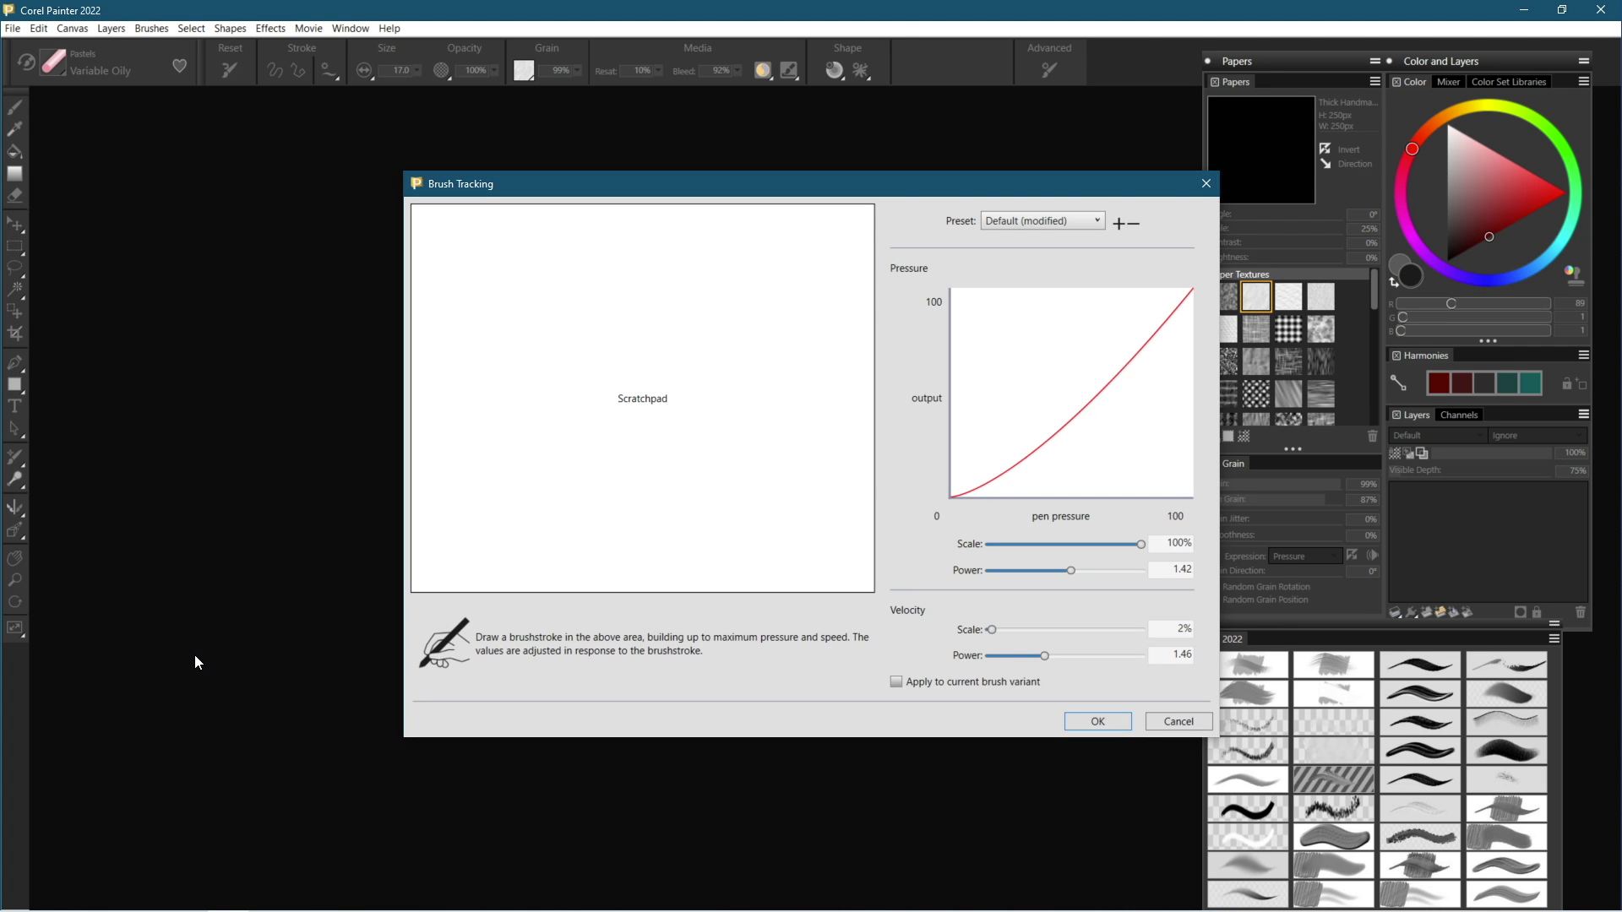
{"action": "mouse_move", "coordinate": [480, 415]}
{"action": "left_mouse_down"}
{"action": "mouse_move", "coordinate": [616, 464]}
{"action": "mouse_move", "coordinate": [562, 453]}
{"action": "mouse_move", "coordinate": [541, 376]}
{"action": "mouse_move", "coordinate": [740, 458]}
{"action": "mouse_move", "coordinate": [640, 482]}
{"action": "mouse_move", "coordinate": [784, 487]}
{"action": "mouse_move", "coordinate": [609, 490]}
{"action": "mouse_move", "coordinate": [809, 526]}
{"action": "left_mouse_up"}
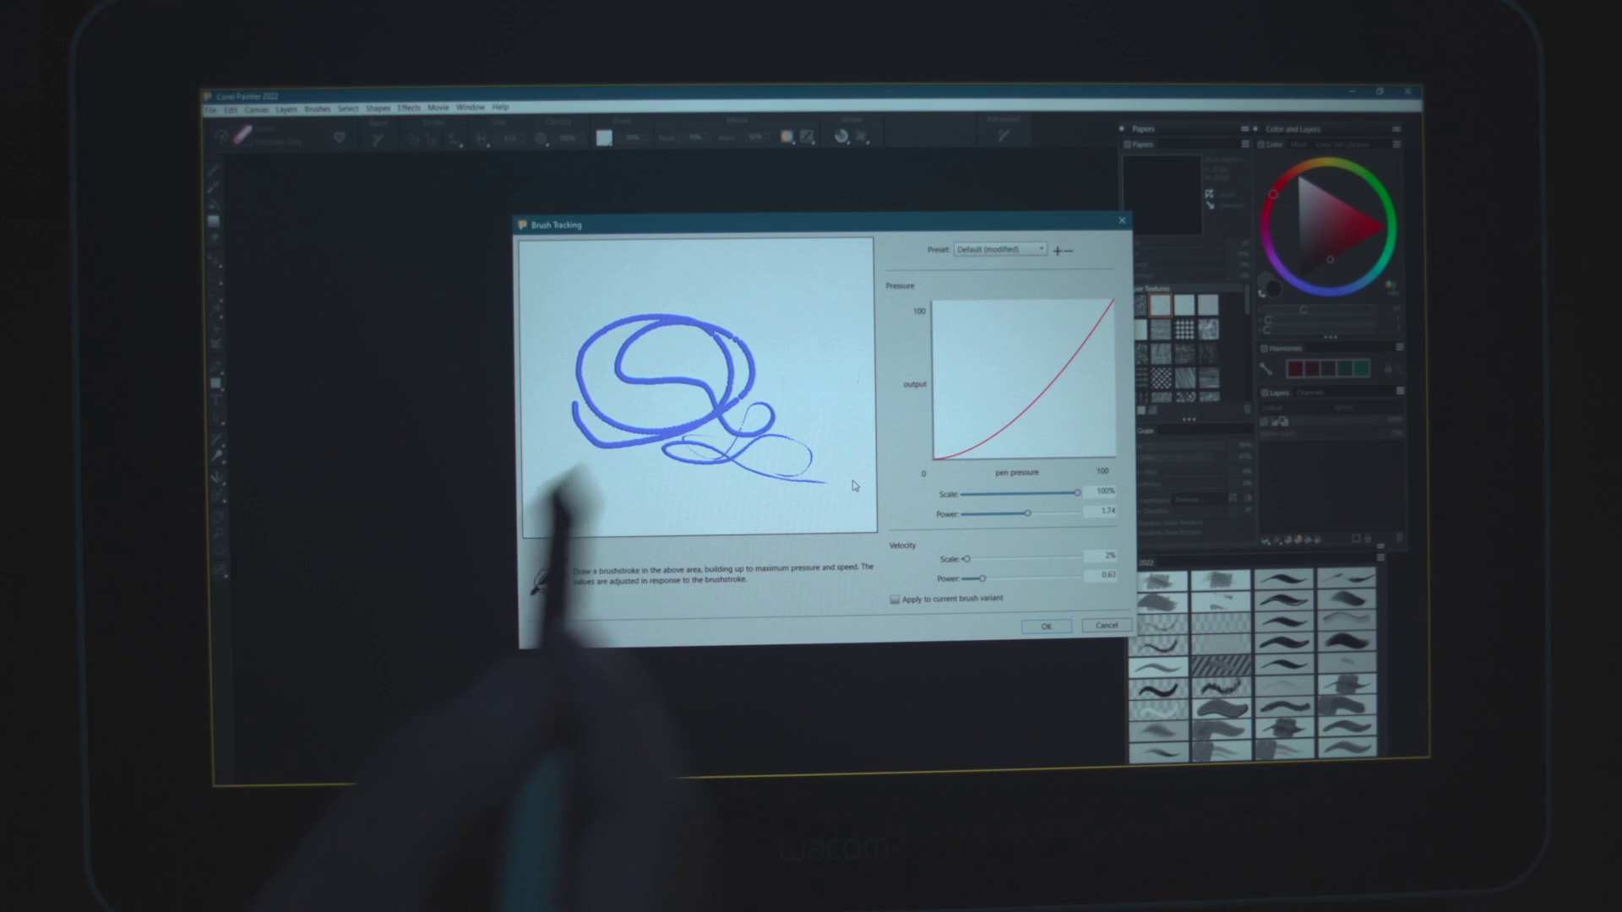
{"action": "mouse_move", "coordinate": [475, 303]}
{"action": "left_mouse_down"}
{"action": "mouse_move", "coordinate": [754, 394]}
{"action": "mouse_move", "coordinate": [783, 383]}
{"action": "left_mouse_up"}
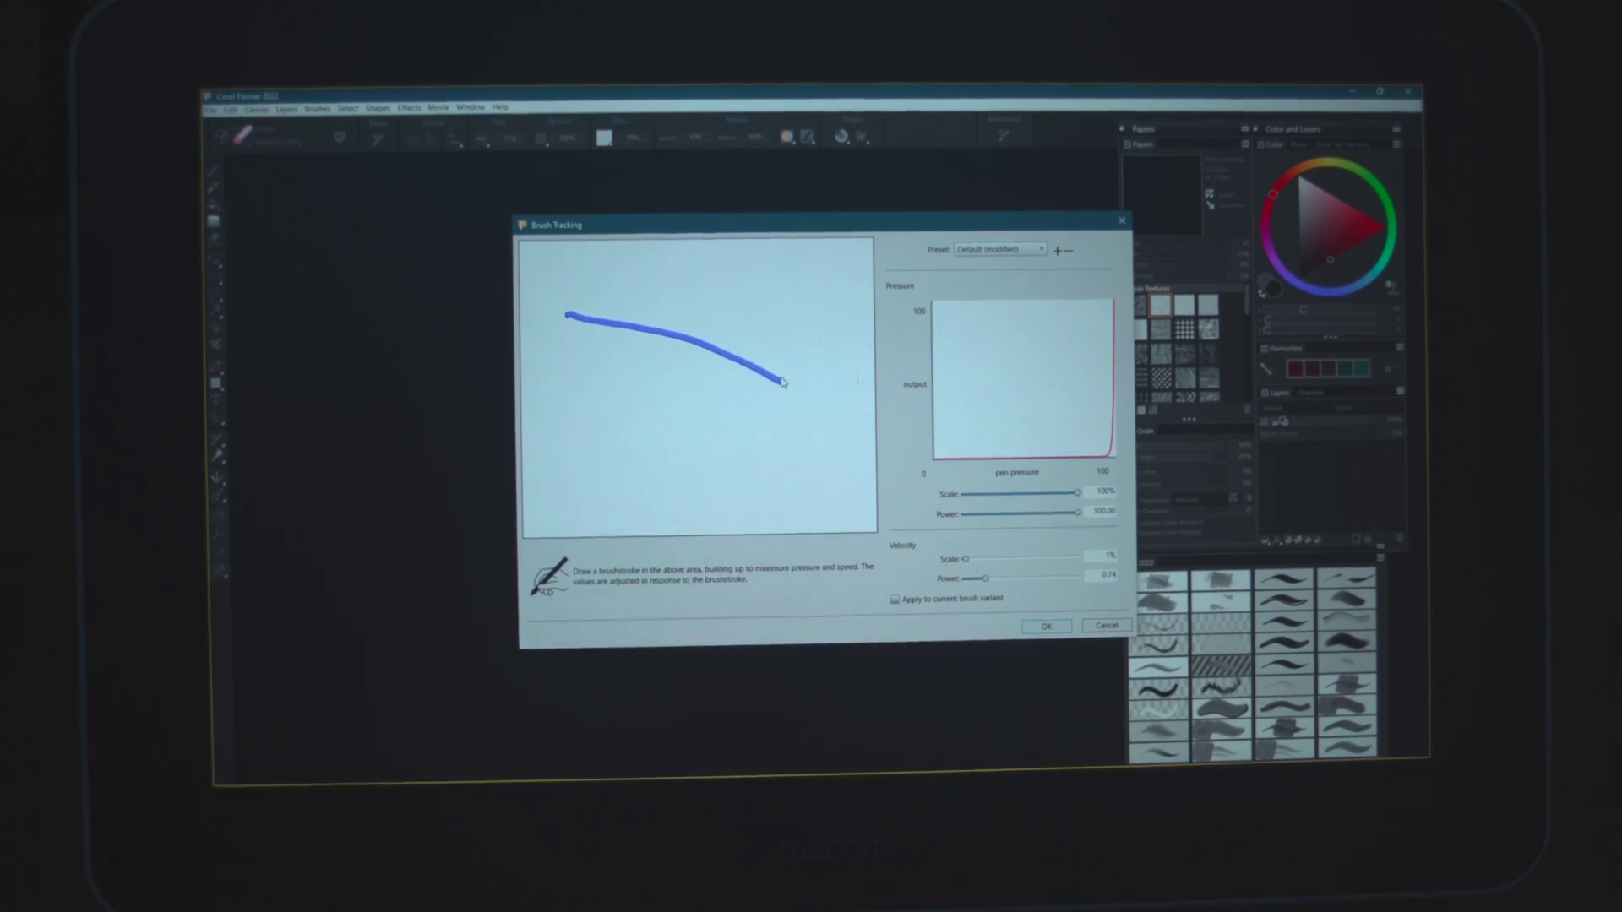
{"action": "mouse_move", "coordinate": [695, 434]}
{"action": "left_mouse_down"}
{"action": "mouse_move", "coordinate": [605, 445]}
{"action": "mouse_move", "coordinate": [675, 427]}
{"action": "mouse_move", "coordinate": [575, 478]}
{"action": "mouse_move", "coordinate": [761, 406]}
{"action": "mouse_move", "coordinate": [583, 405]}
{"action": "mouse_move", "coordinate": [645, 390]}
{"action": "mouse_move", "coordinate": [773, 461]}
{"action": "left_mouse_up"}
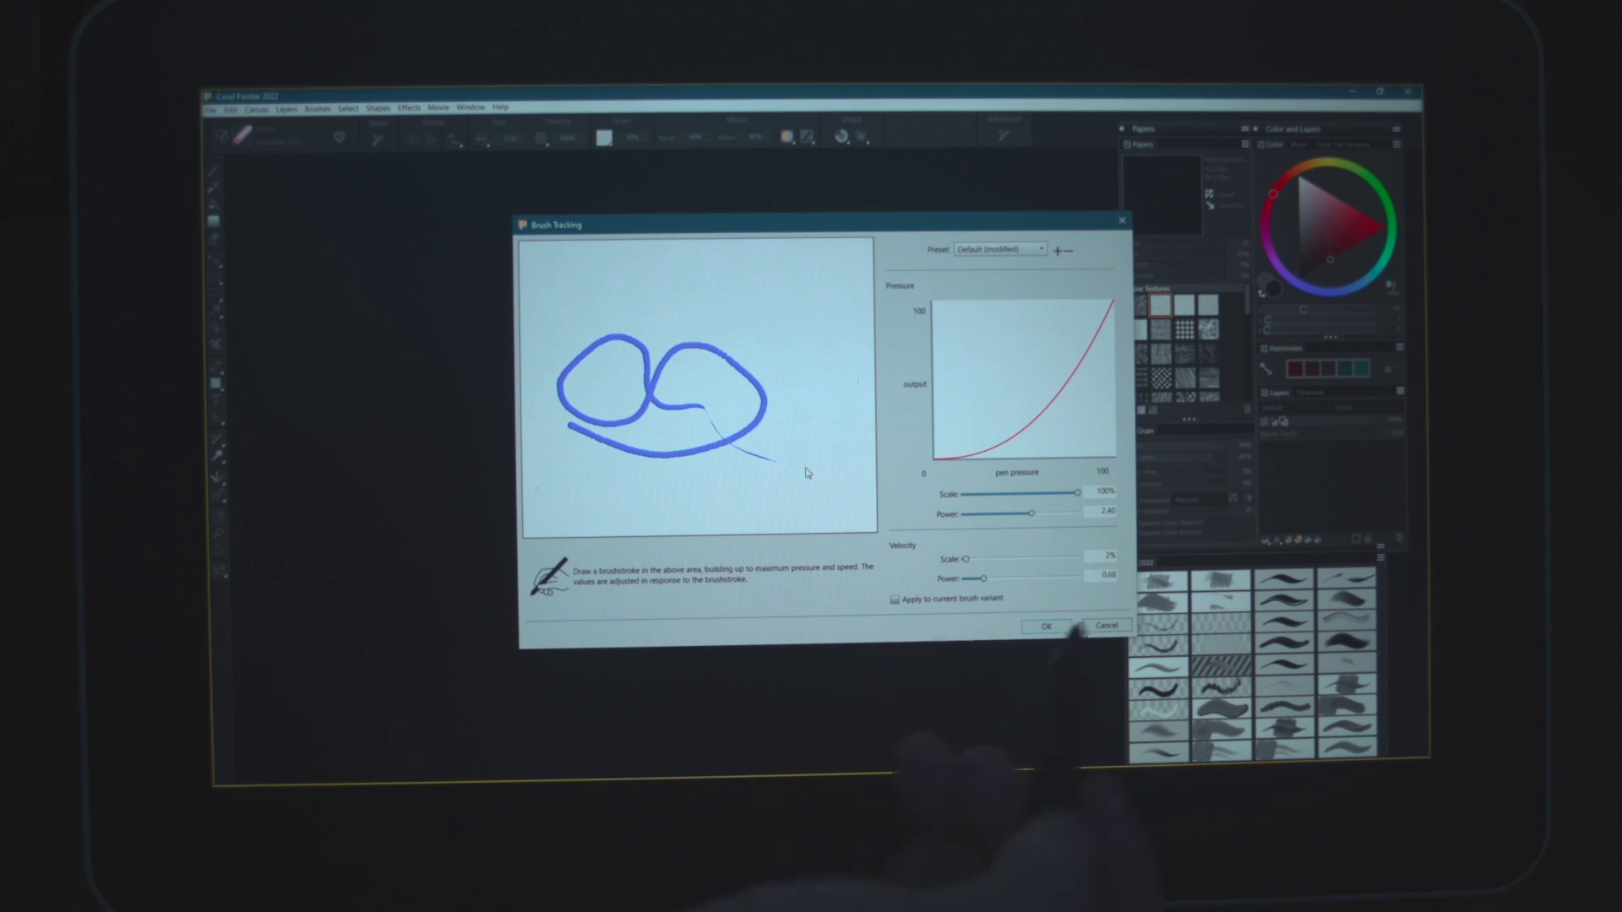
Confirm brush tracking, then assign F2 to Layers > New Layer in Customize Keys.
{"action": "left_click", "coordinate": [1047, 626]}
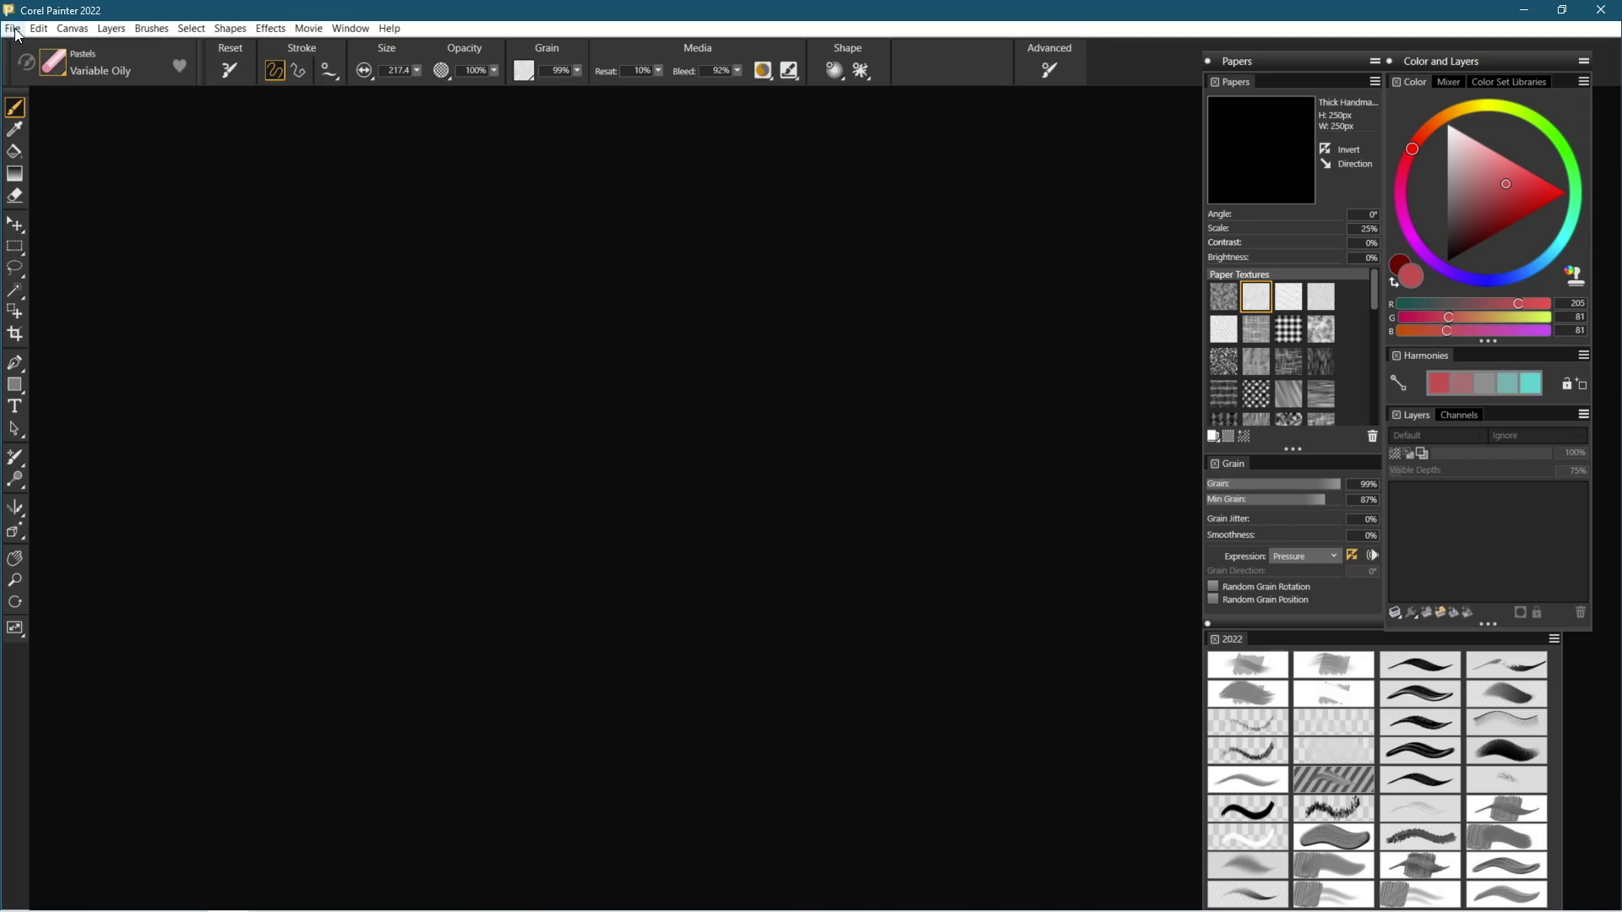
{"action": "left_click", "coordinate": [39, 28]}
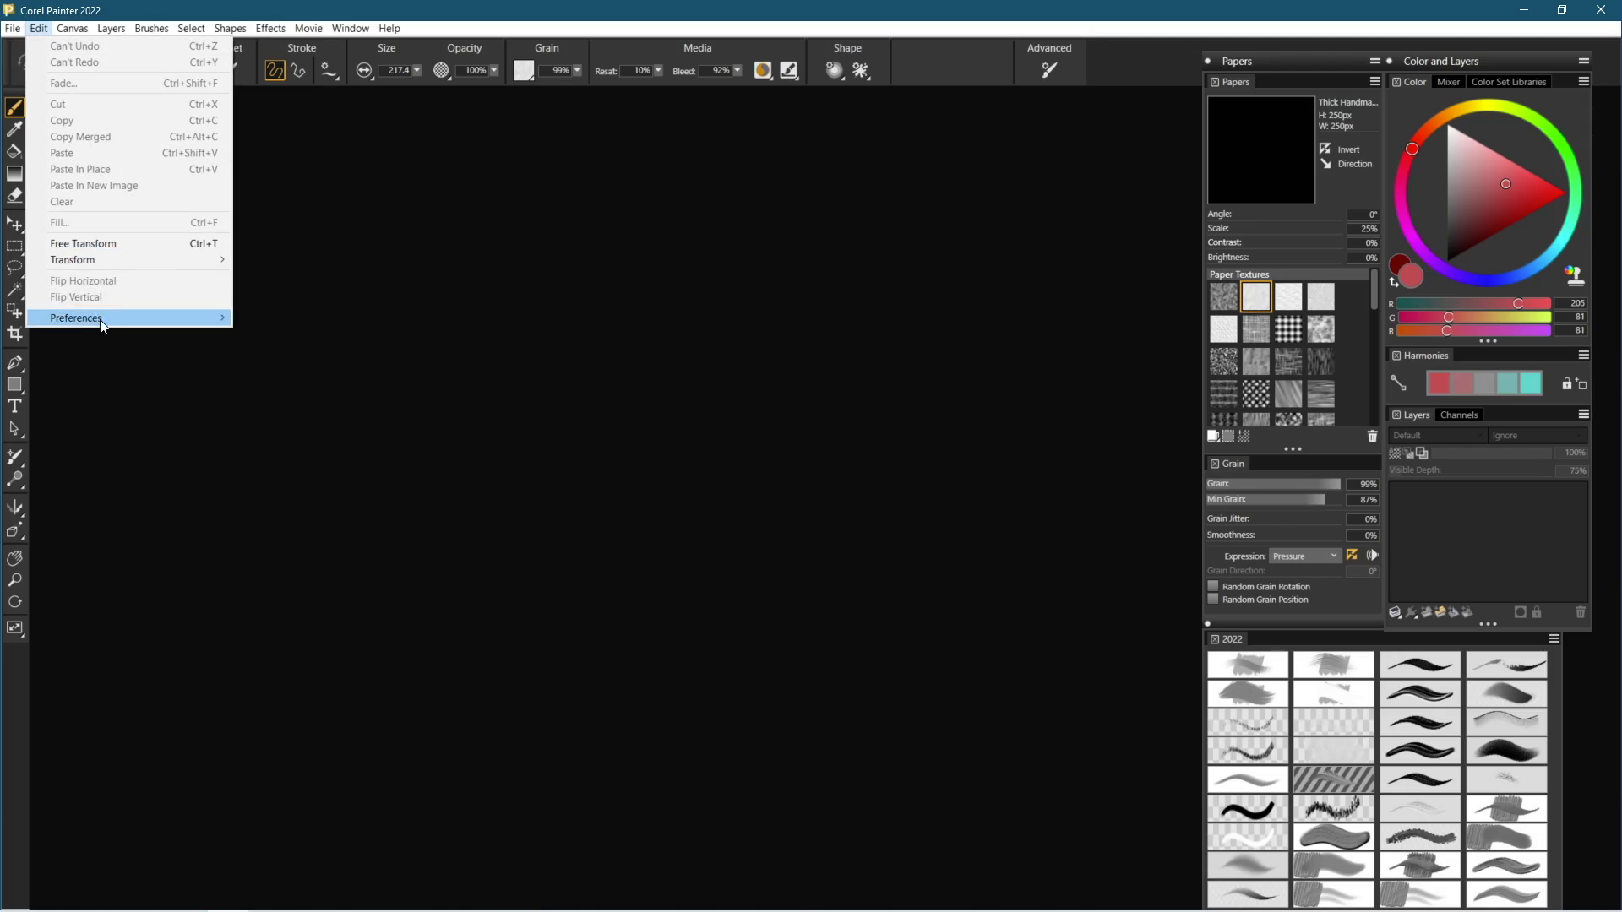
{"action": "mouse_move", "coordinate": [109, 320]}
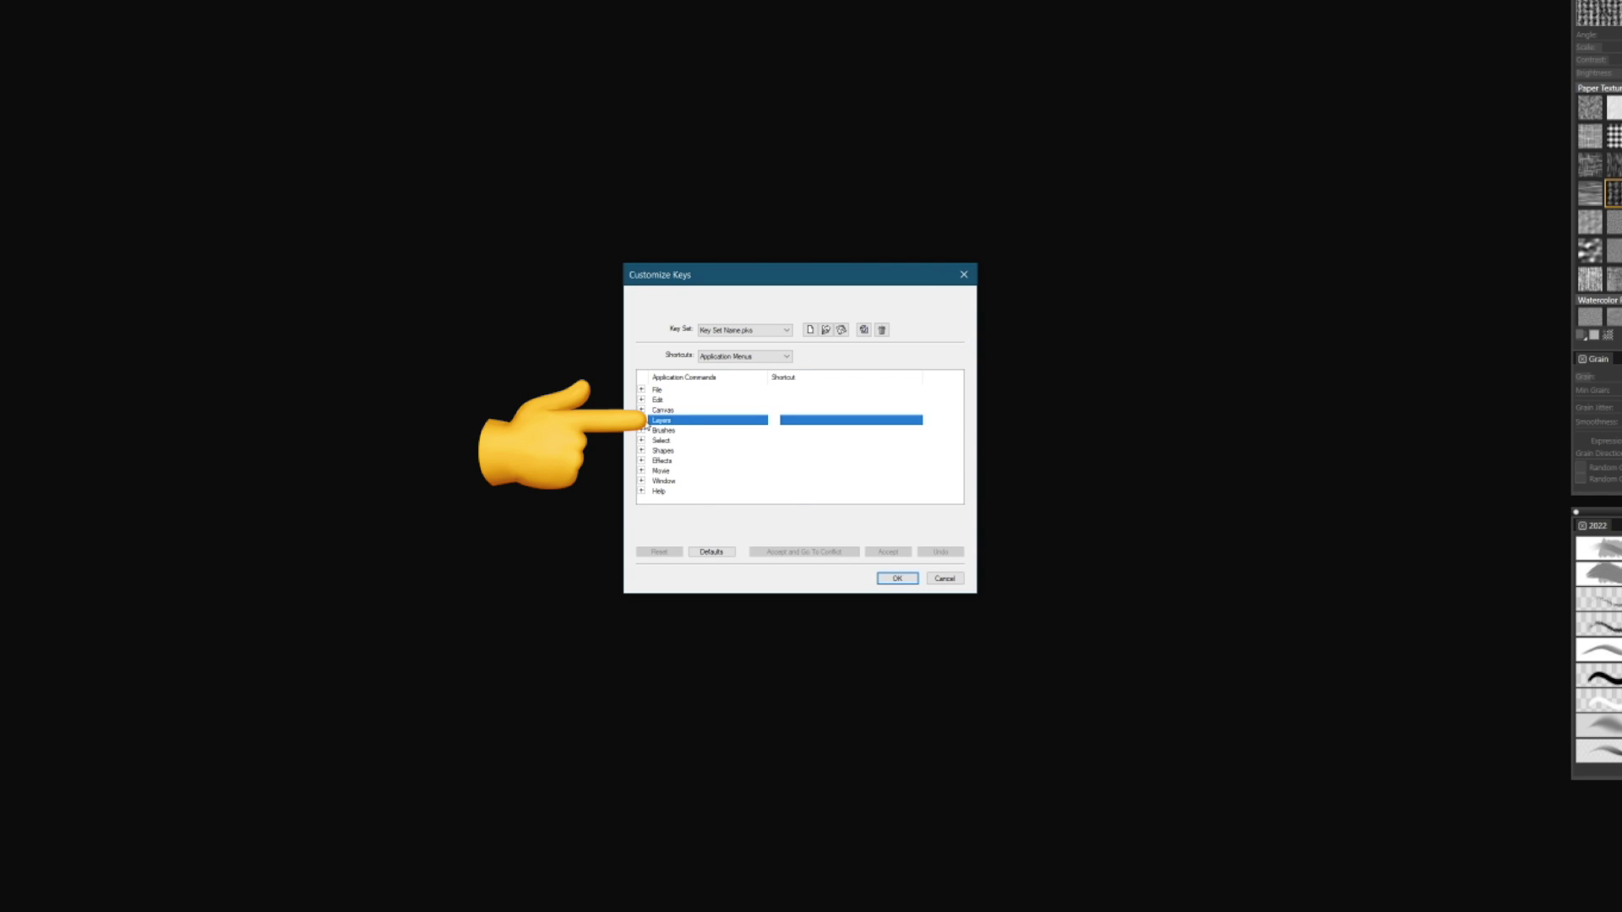
{"action": "left_click", "coordinate": [642, 420]}
{"action": "left_click", "coordinate": [688, 431]}
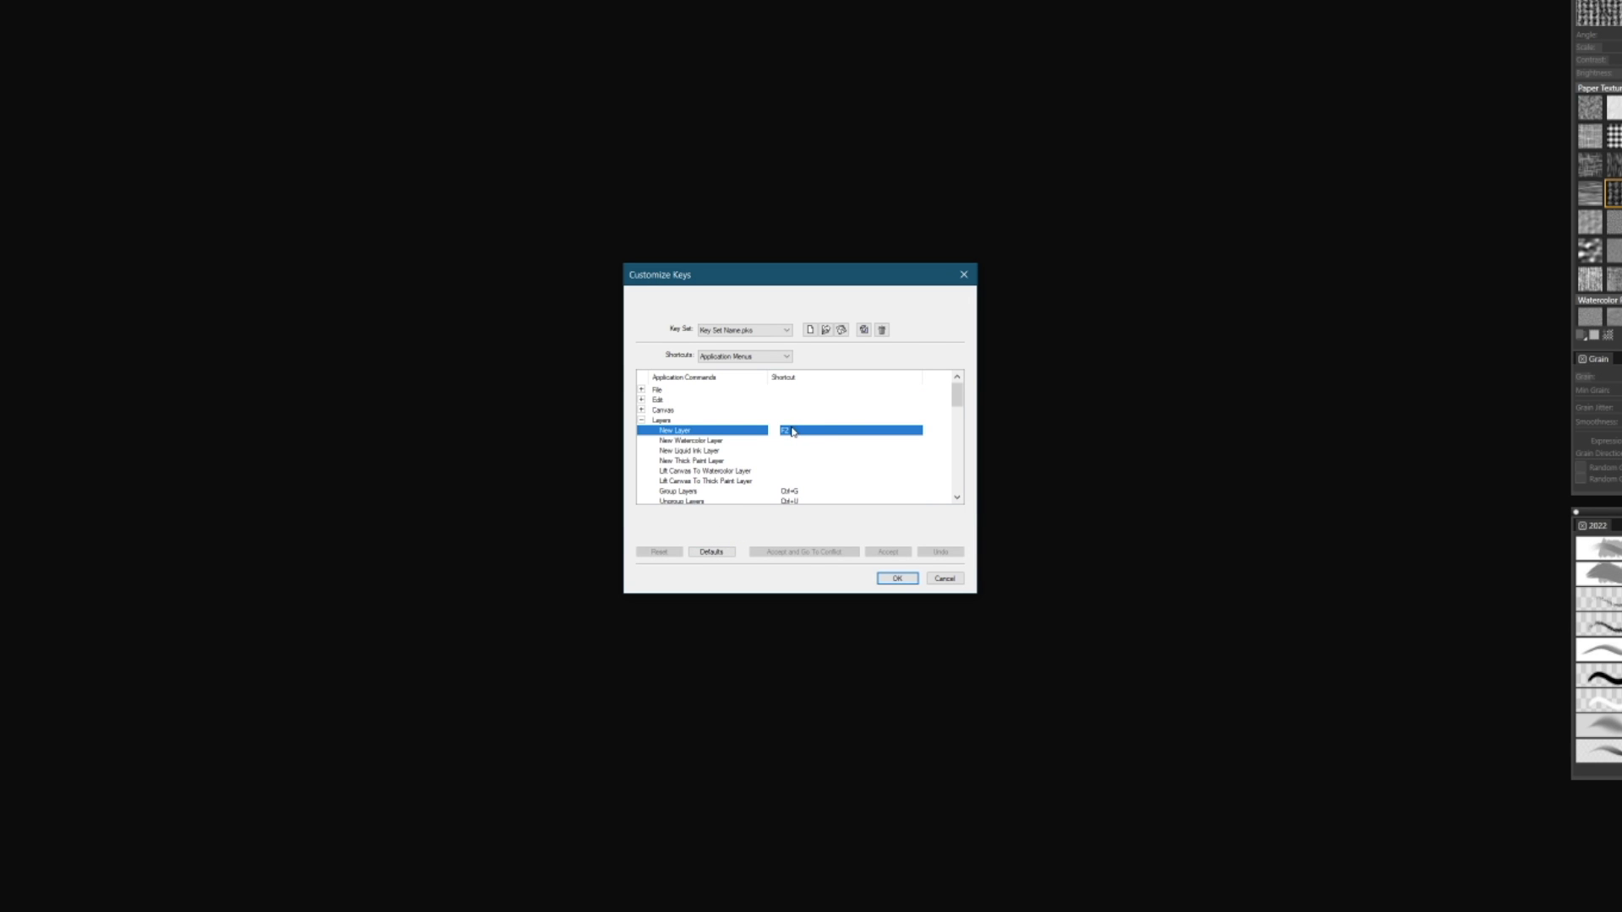
{"action": "left_click", "coordinate": [897, 579]}
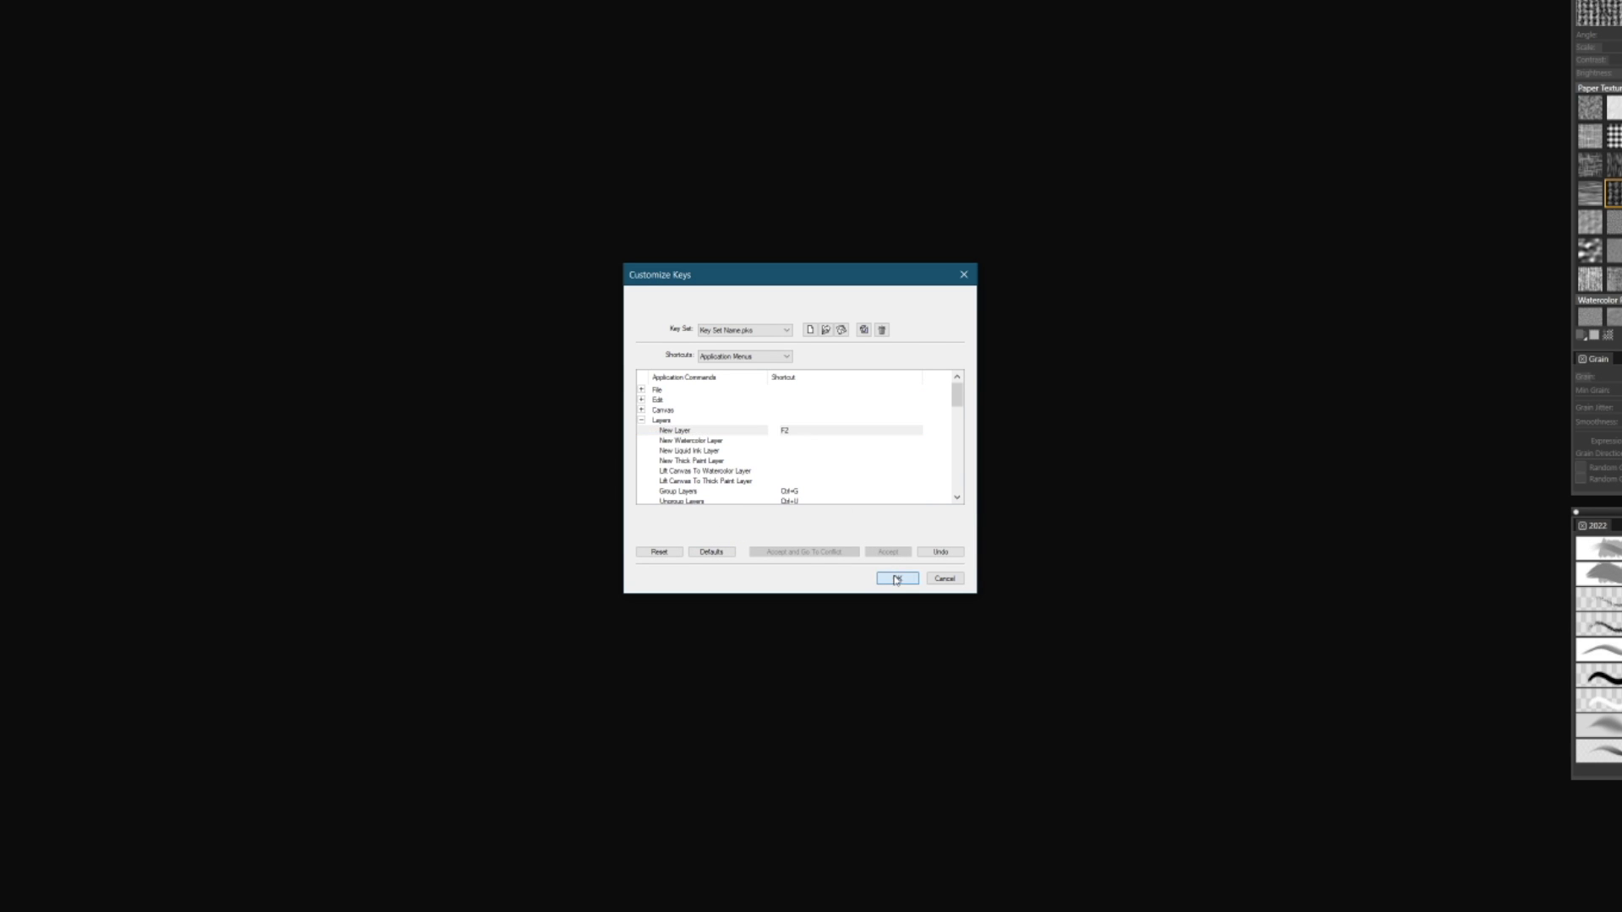
{"action": "left_click", "coordinate": [12, 28]}
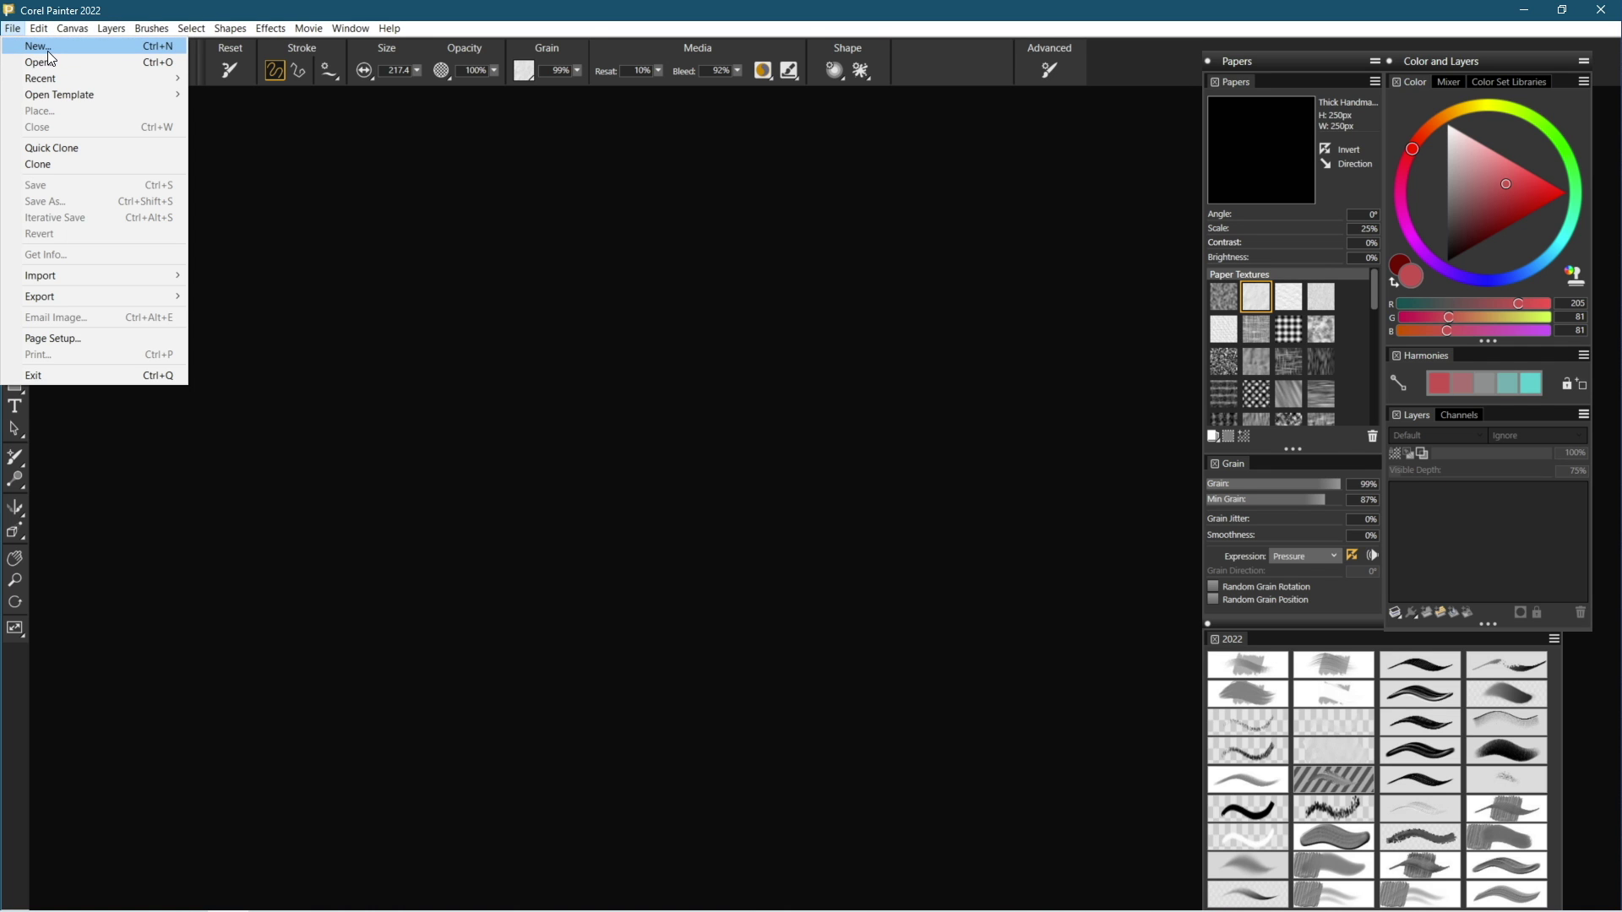
Create a 9 × 12 inch, 300 ppi Untitled-2 canvas and enlarge its window.
{"action": "left_click", "coordinate": [42, 46]}
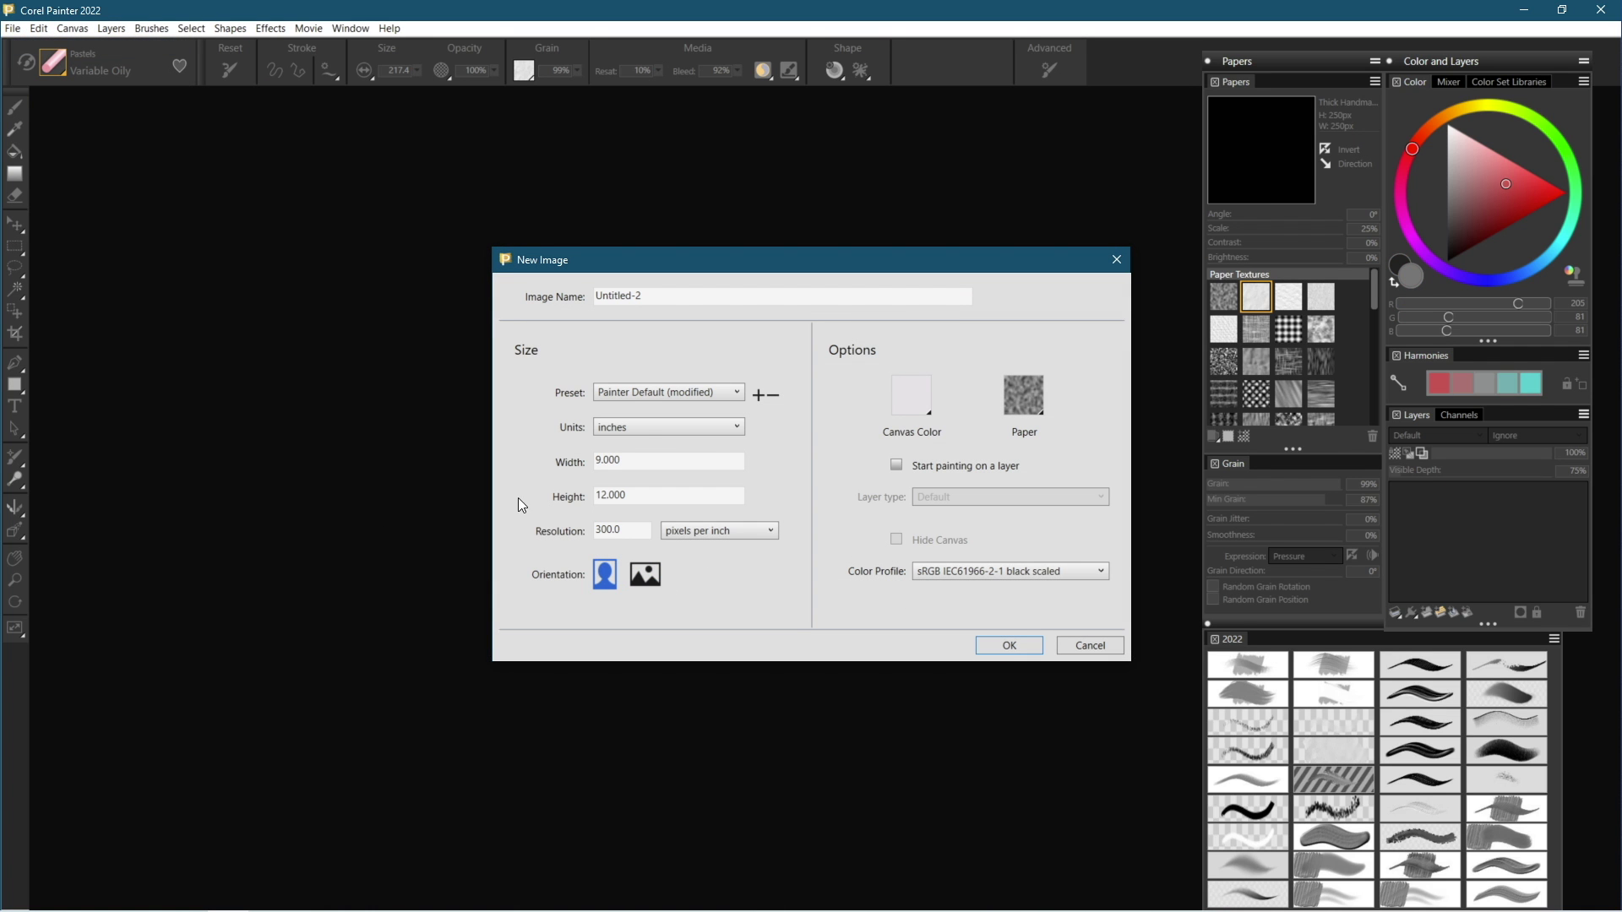
{"action": "left_click", "coordinate": [1010, 646]}
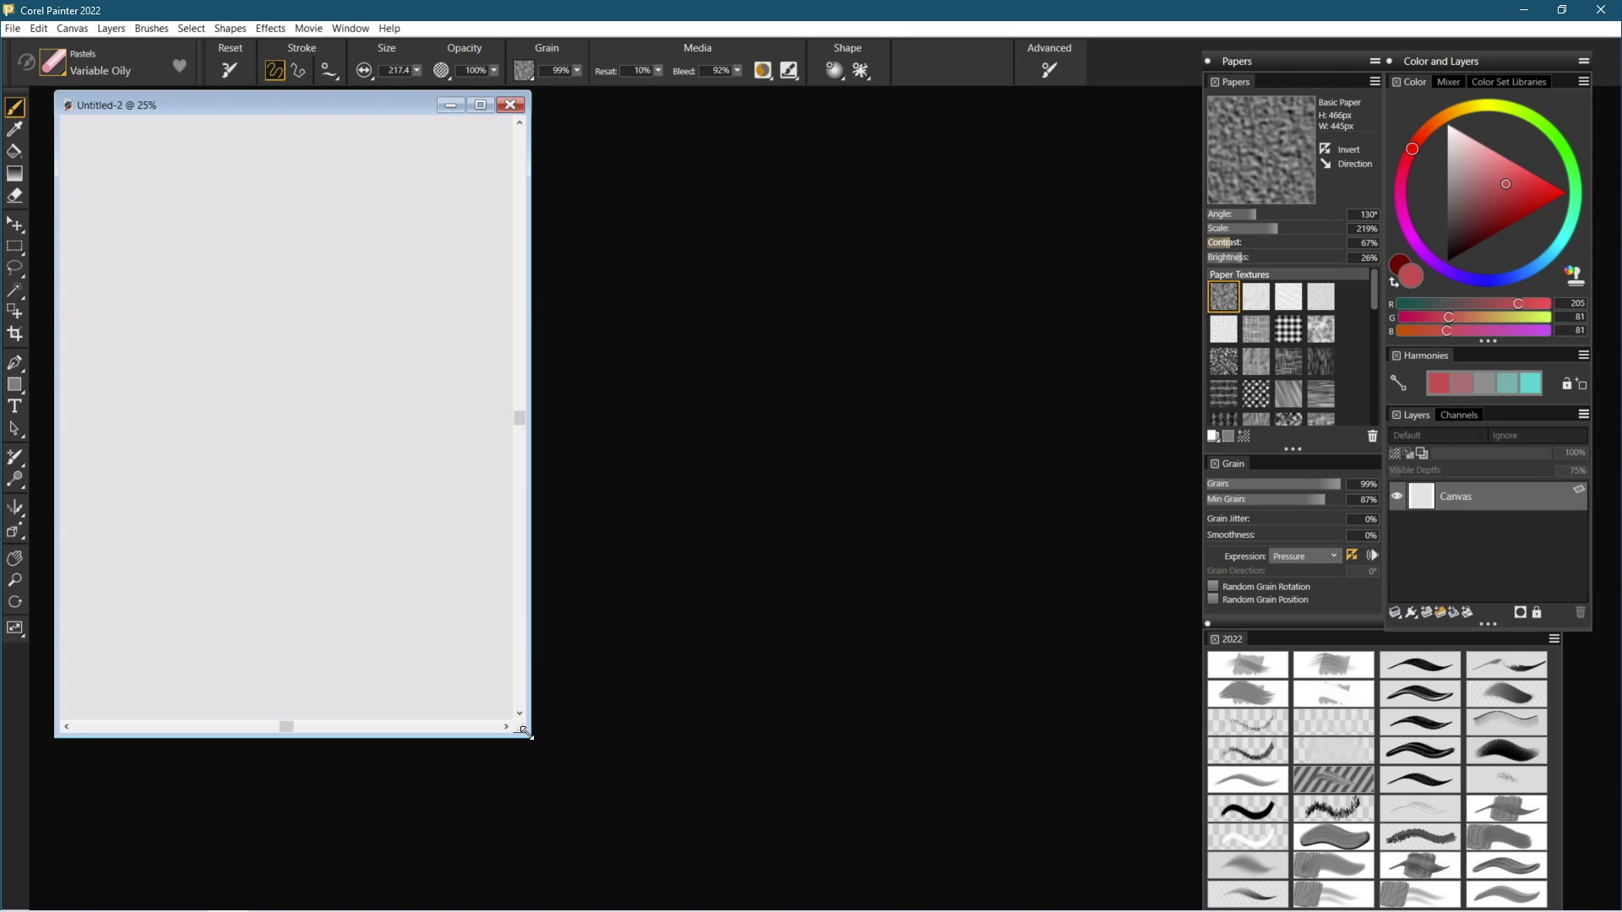
{"action": "left_click_drag", "start_coordinate": [521, 733], "coordinate": [874, 726]}
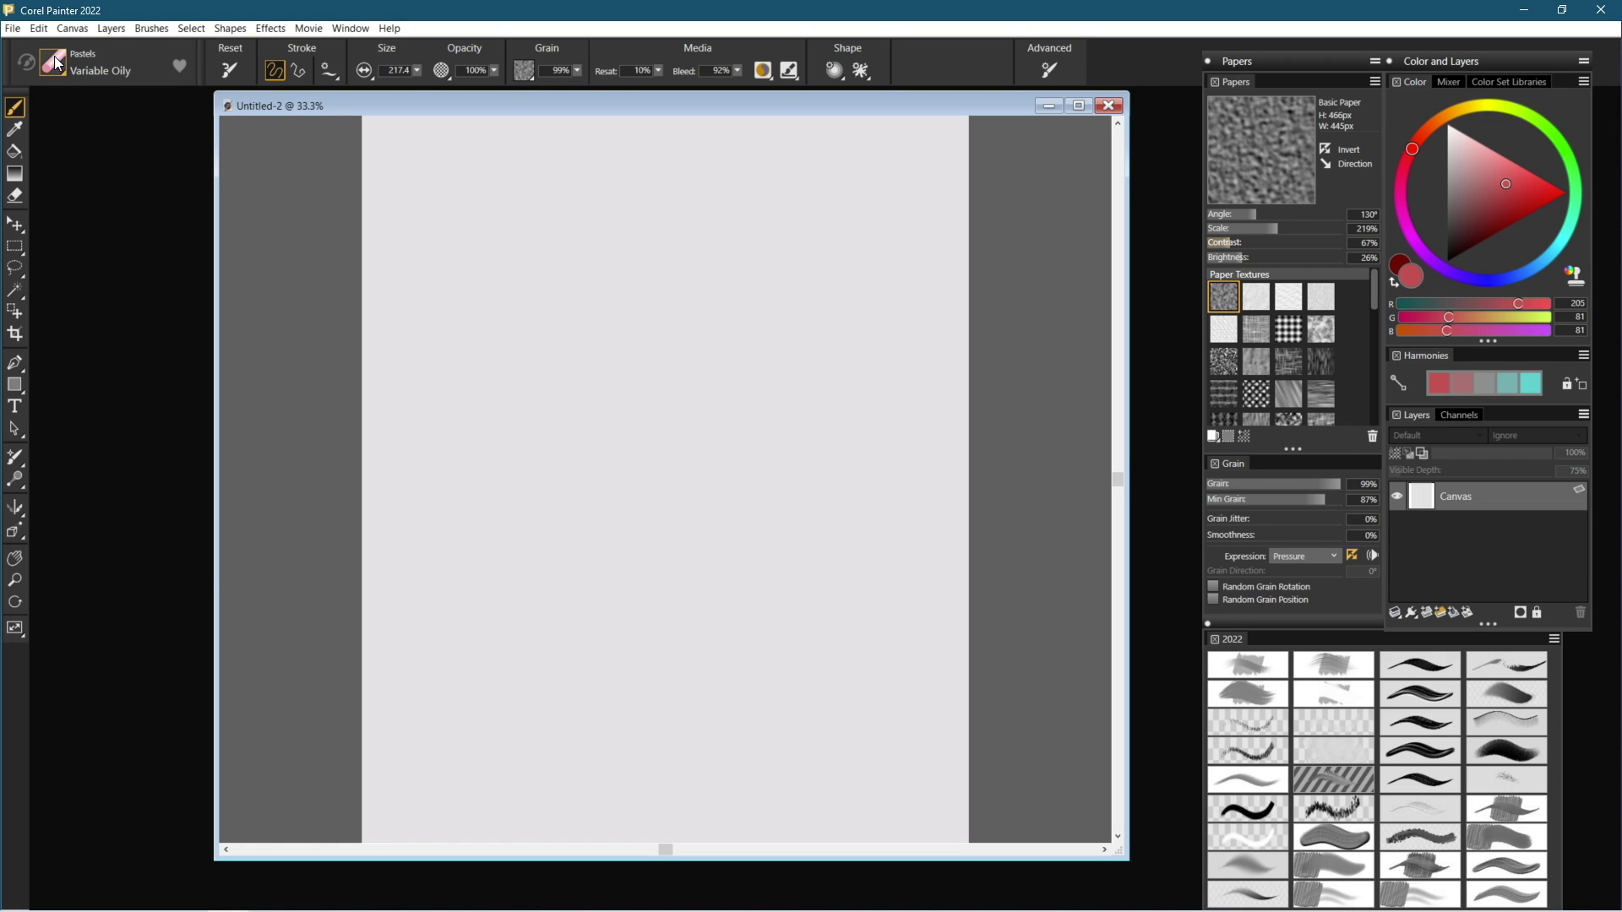
Choose the Pencils > Soft 6B variant in the Brush Selector.
{"action": "left_click", "coordinate": [55, 62]}
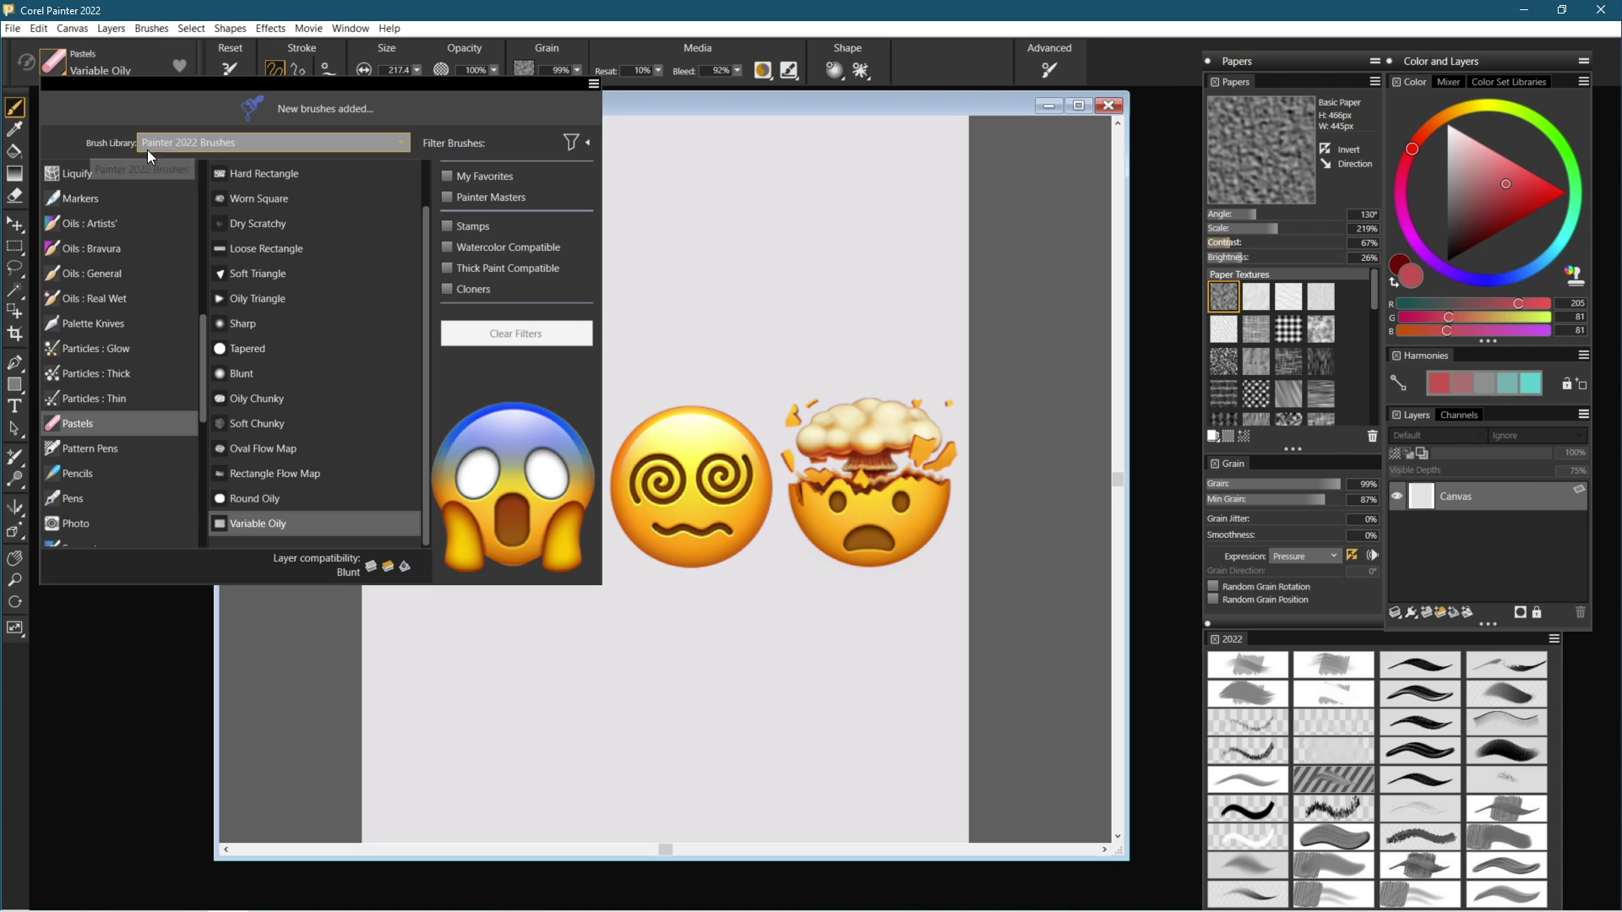
{"action": "left_click_drag", "start_coordinate": [196, 383], "coordinate": [200, 203]}
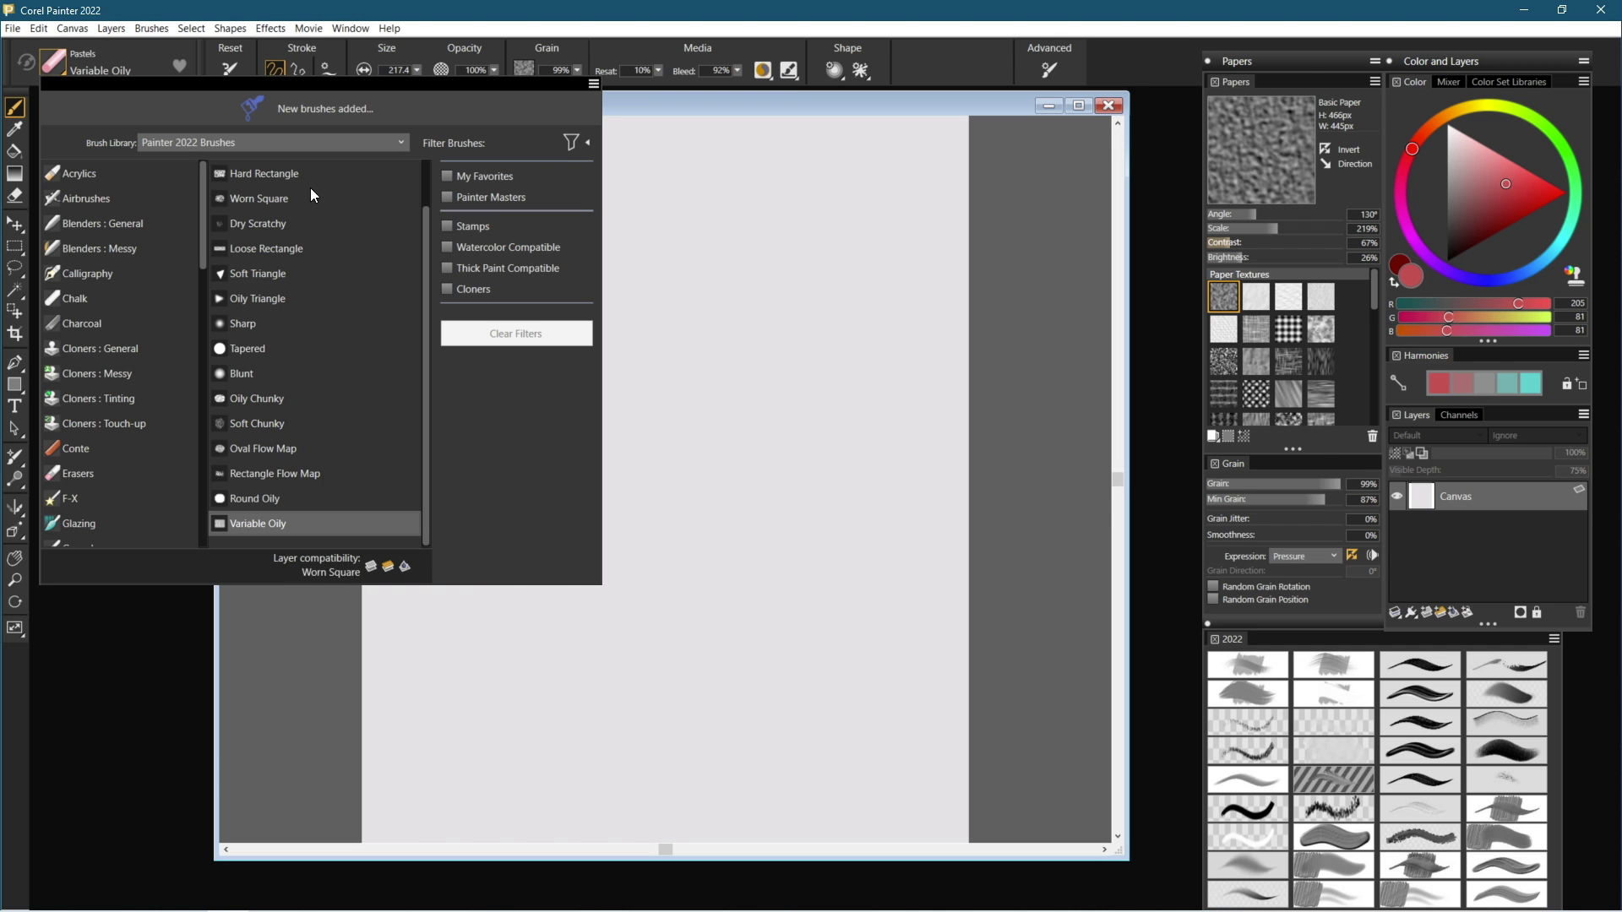
{"action": "scroll", "coordinate": [119, 355], "scroll_direction": "down", "scroll_amount": 5}
{"action": "left_click", "coordinate": [76, 423]}
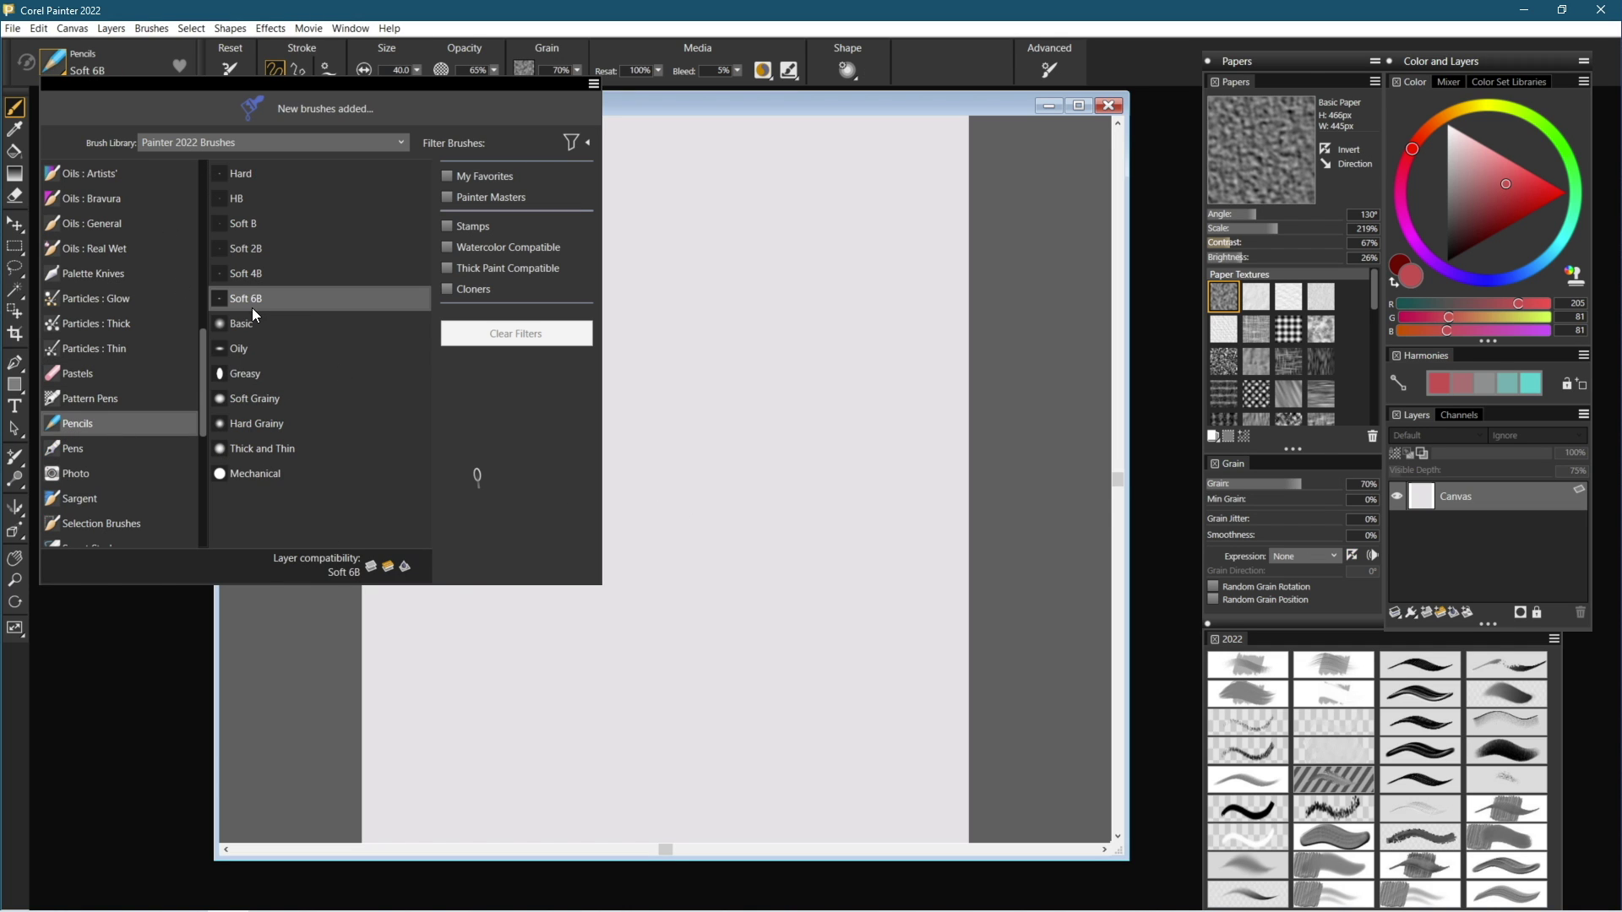
{"action": "left_click", "coordinate": [255, 298]}
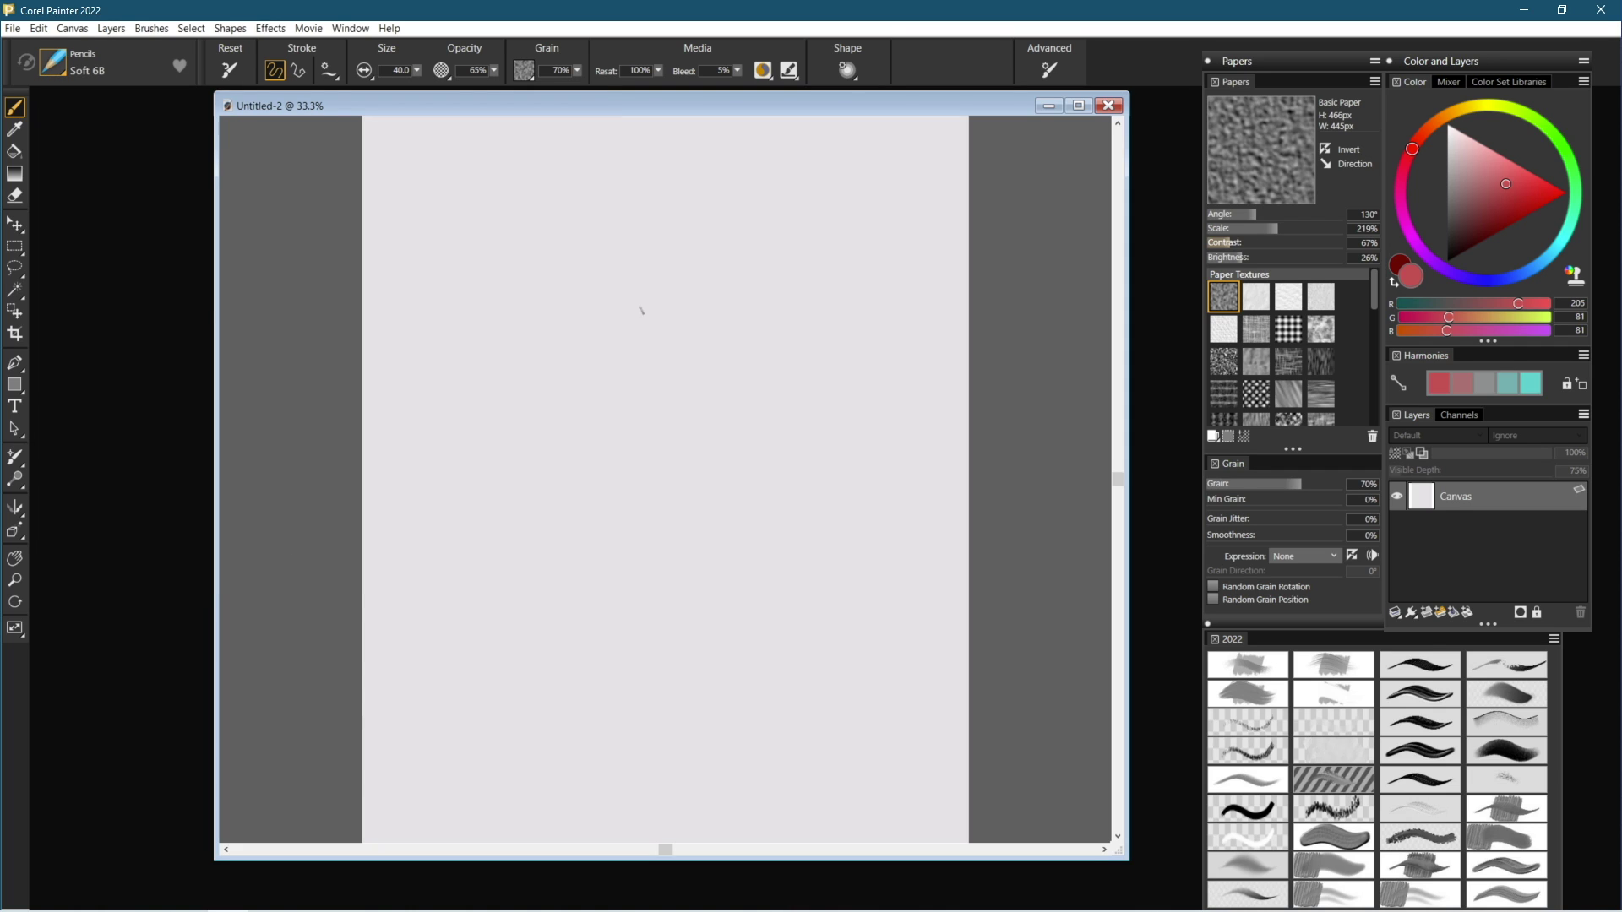
{"action": "mouse_move", "coordinate": [461, 257]}
{"action": "left_mouse_down"}
{"action": "mouse_move", "coordinate": [500, 235]}
{"action": "mouse_move", "coordinate": [714, 245]}
{"action": "mouse_move", "coordinate": [571, 299]}
{"action": "mouse_move", "coordinate": [604, 321]}
{"action": "mouse_move", "coordinate": [607, 435]}
{"action": "left_mouse_up"}
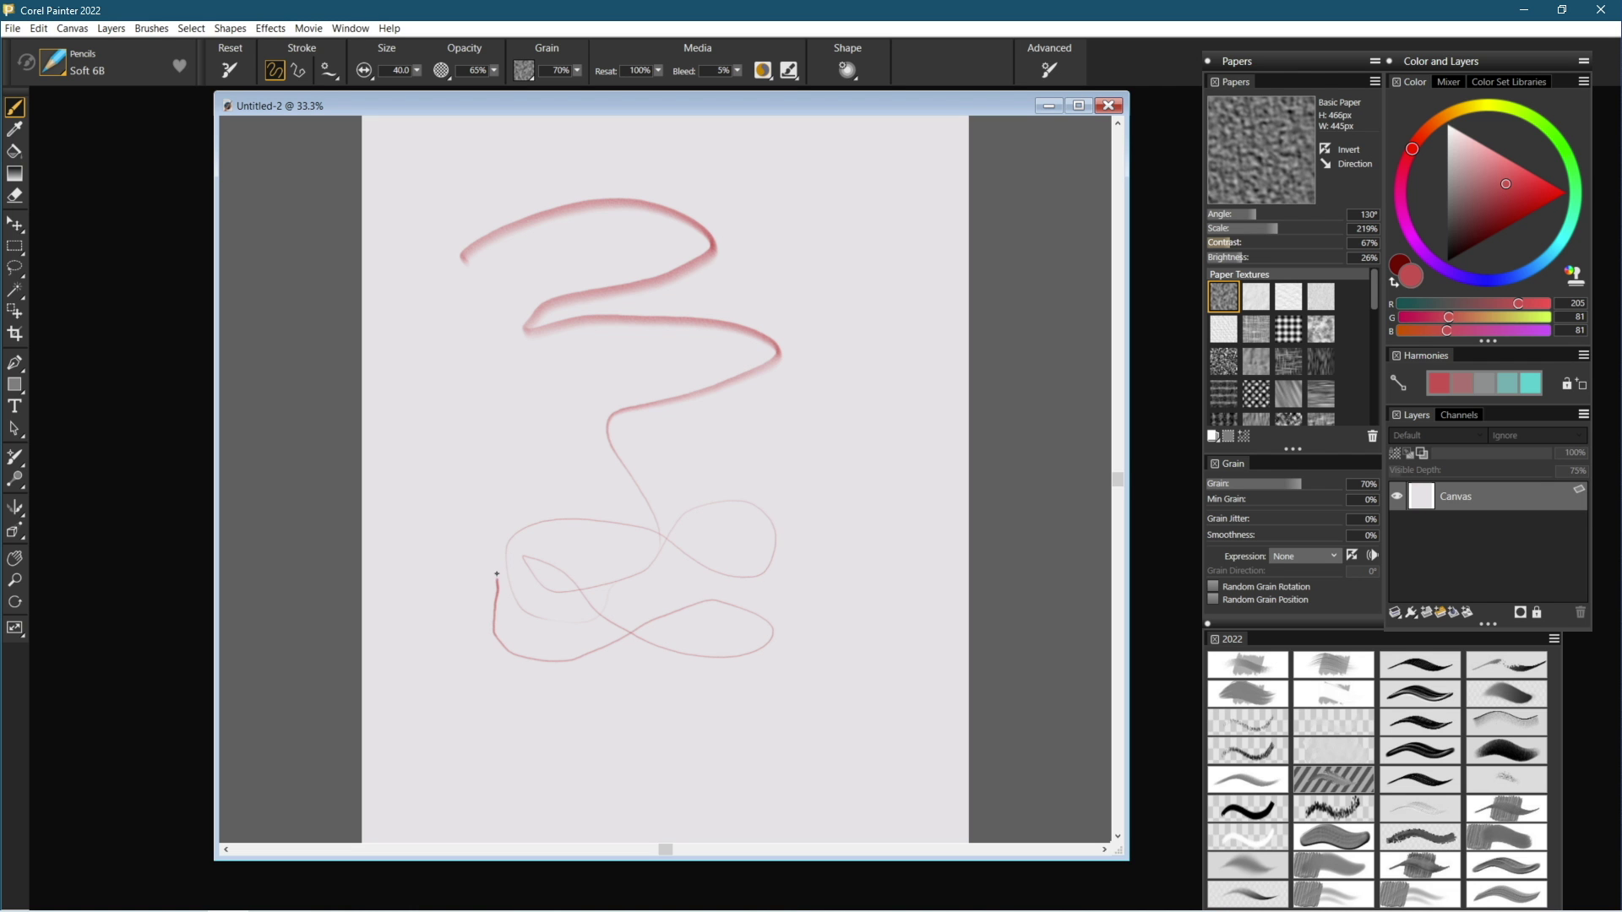
{"action": "left_click_drag", "start_coordinate": [497, 573], "coordinate": [553, 484]}
{"action": "left_click_drag", "start_coordinate": [604, 384], "coordinate": [739, 415]}
{"action": "mouse_move", "coordinate": [523, 353]}
{"action": "left_mouse_down"}
{"action": "mouse_move", "coordinate": [778, 393]}
{"action": "mouse_move", "coordinate": [744, 447]}
{"action": "left_mouse_up"}
{"action": "left_click_drag", "start_coordinate": [600, 435], "coordinate": [706, 473]}
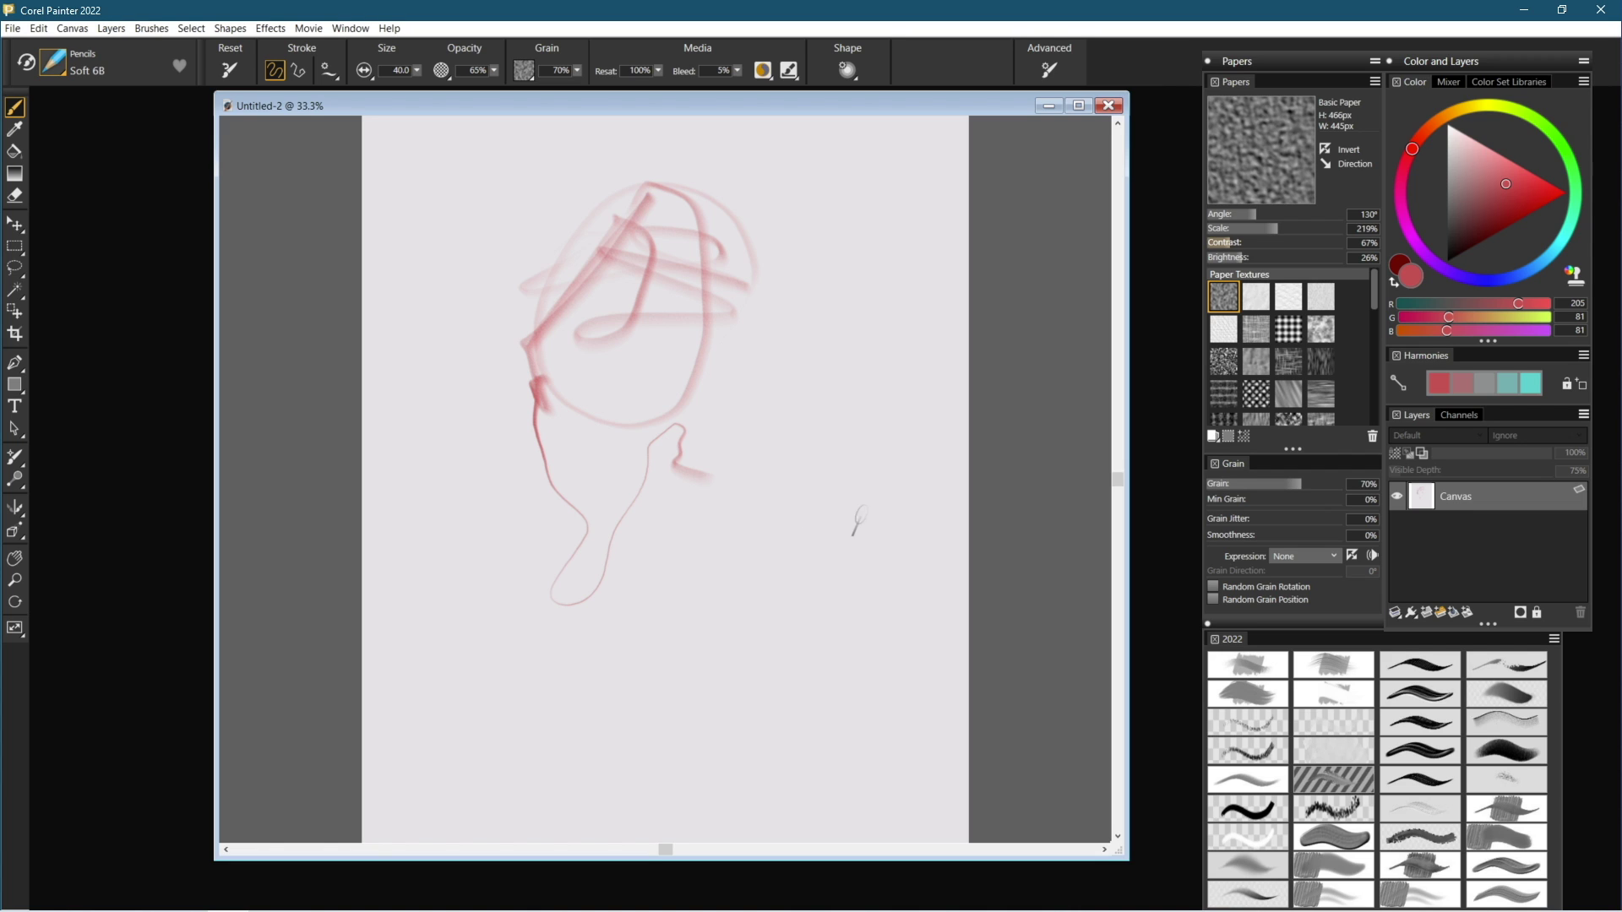
{"action": "mouse_move", "coordinate": [860, 507]}
{"action": "left_mouse_down"}
{"action": "mouse_move", "coordinate": [648, 452]}
{"action": "mouse_move", "coordinate": [786, 340]}
{"action": "mouse_move", "coordinate": [644, 506]}
{"action": "mouse_move", "coordinate": [652, 700]}
{"action": "left_mouse_up"}
{"action": "key", "text": "ctrl+z"}
{"action": "key", "text": "ctrl+z"}
{"action": "key", "text": "ctrl+z"}
{"action": "key", "text": "ctrl+z"}
{"action": "key", "text": "ctrl+z"}
{"action": "key", "text": "ctrl+z"}
{"action": "key", "text": "ctrl+z"}
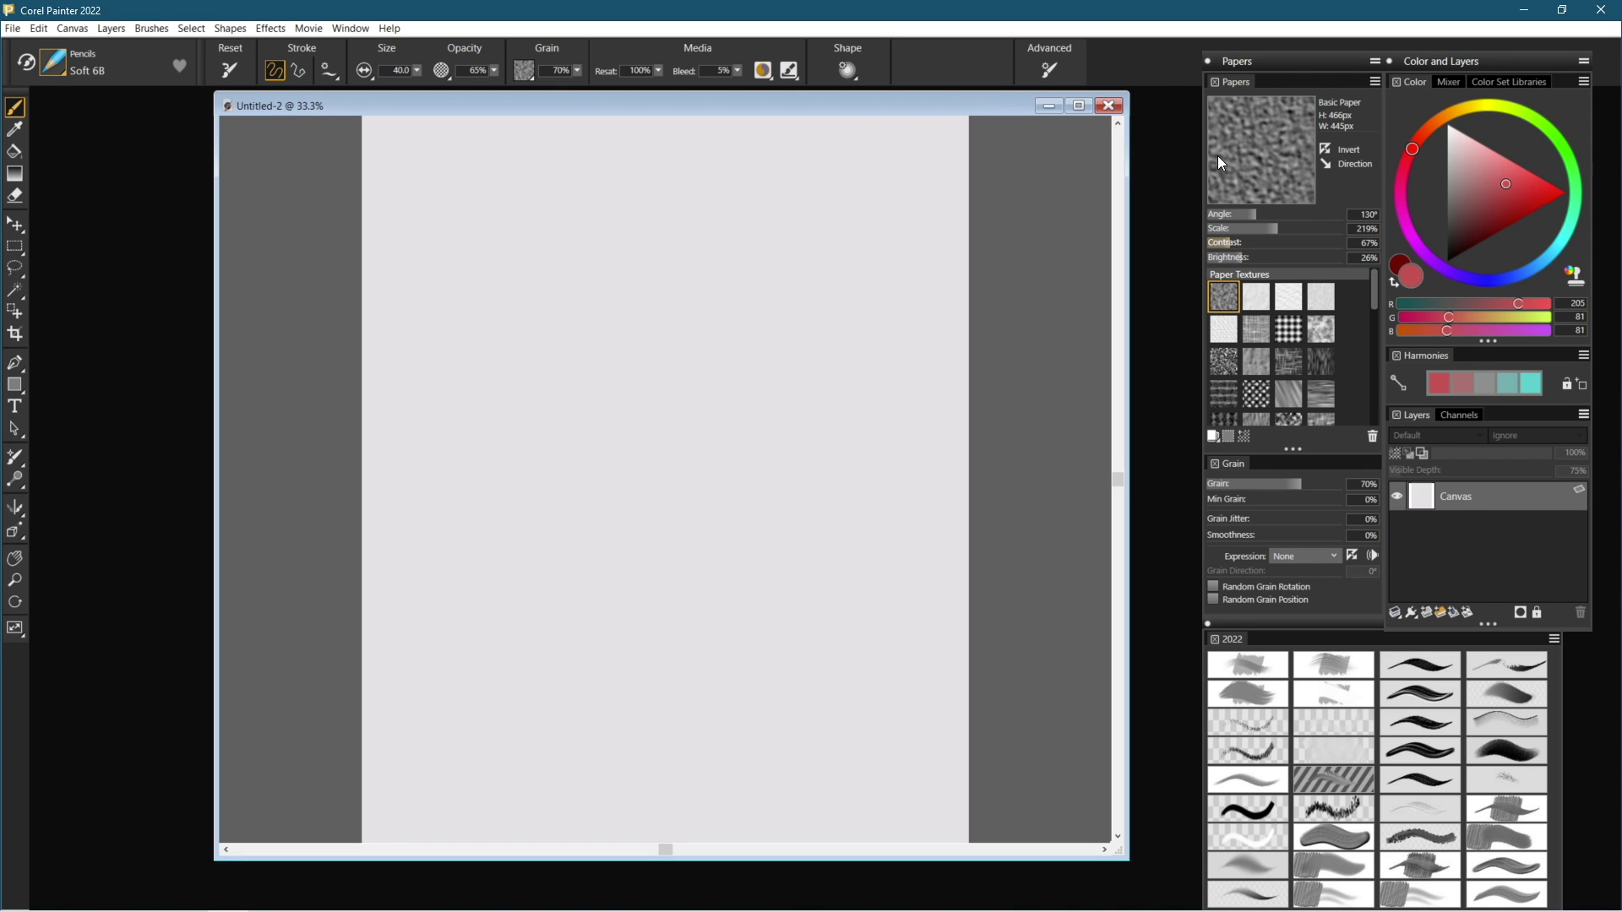
Change the paper texture, enlarge its grain scale, and scribble more dark red Soft 6B strokes.
{"action": "left_click", "coordinate": [1230, 366]}
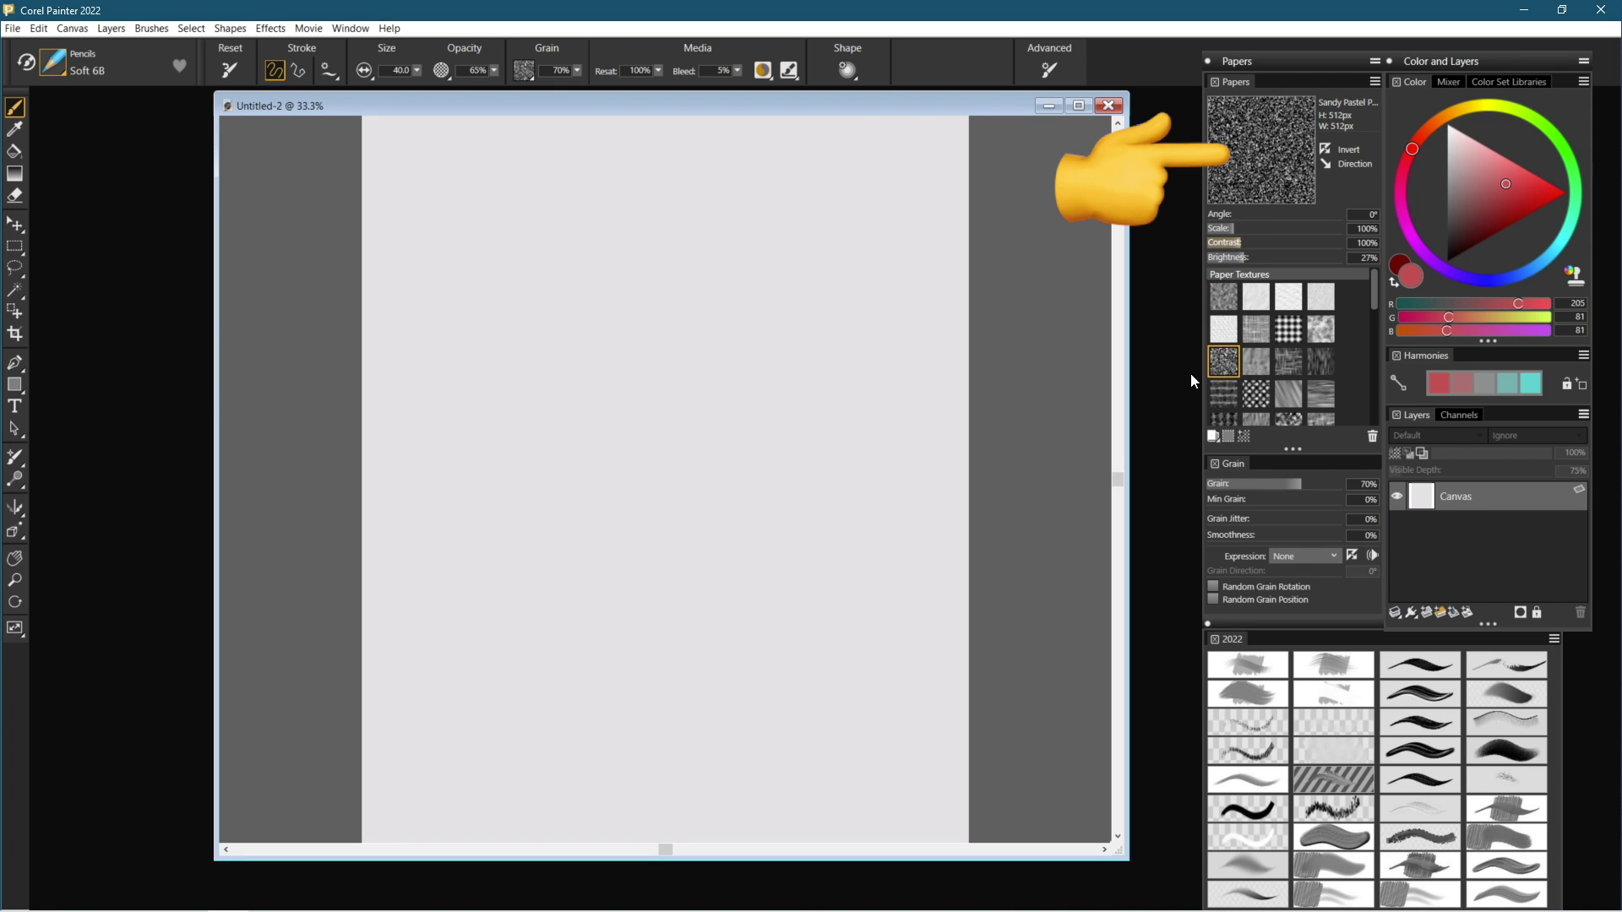
{"action": "left_click", "coordinate": [1258, 229]}
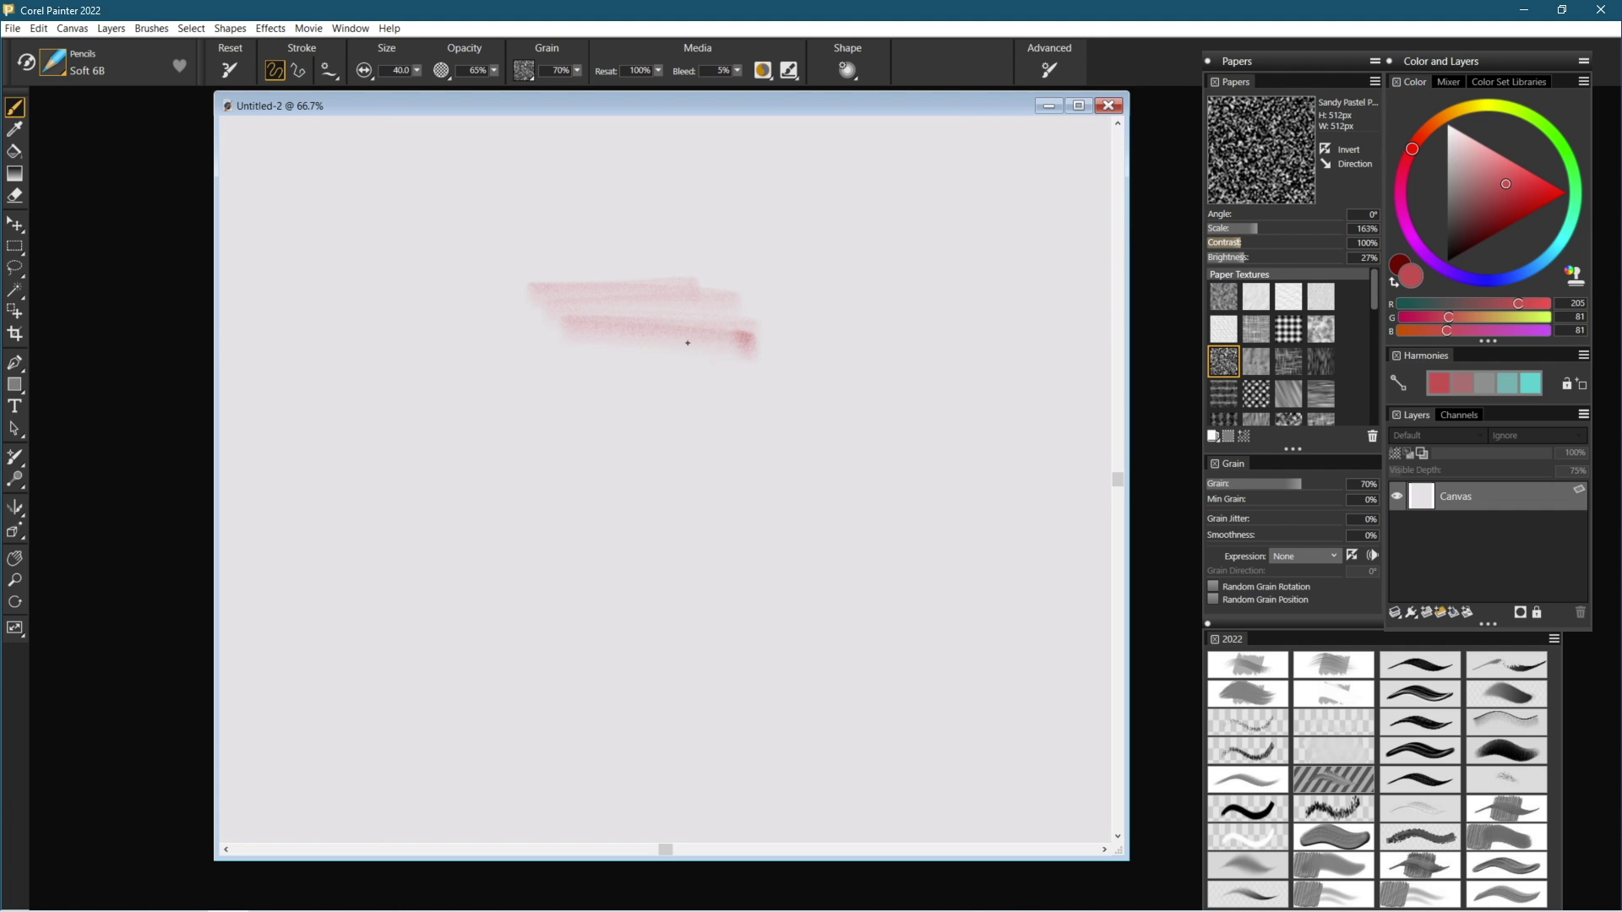
{"action": "mouse_move", "coordinate": [687, 343]}
{"action": "left_mouse_down"}
{"action": "mouse_move", "coordinate": [535, 298]}
{"action": "mouse_move", "coordinate": [597, 254]}
{"action": "mouse_move", "coordinate": [623, 279]}
{"action": "mouse_move", "coordinate": [767, 313]}
{"action": "mouse_move", "coordinate": [559, 335]}
{"action": "mouse_move", "coordinate": [681, 362]}
{"action": "left_mouse_up"}
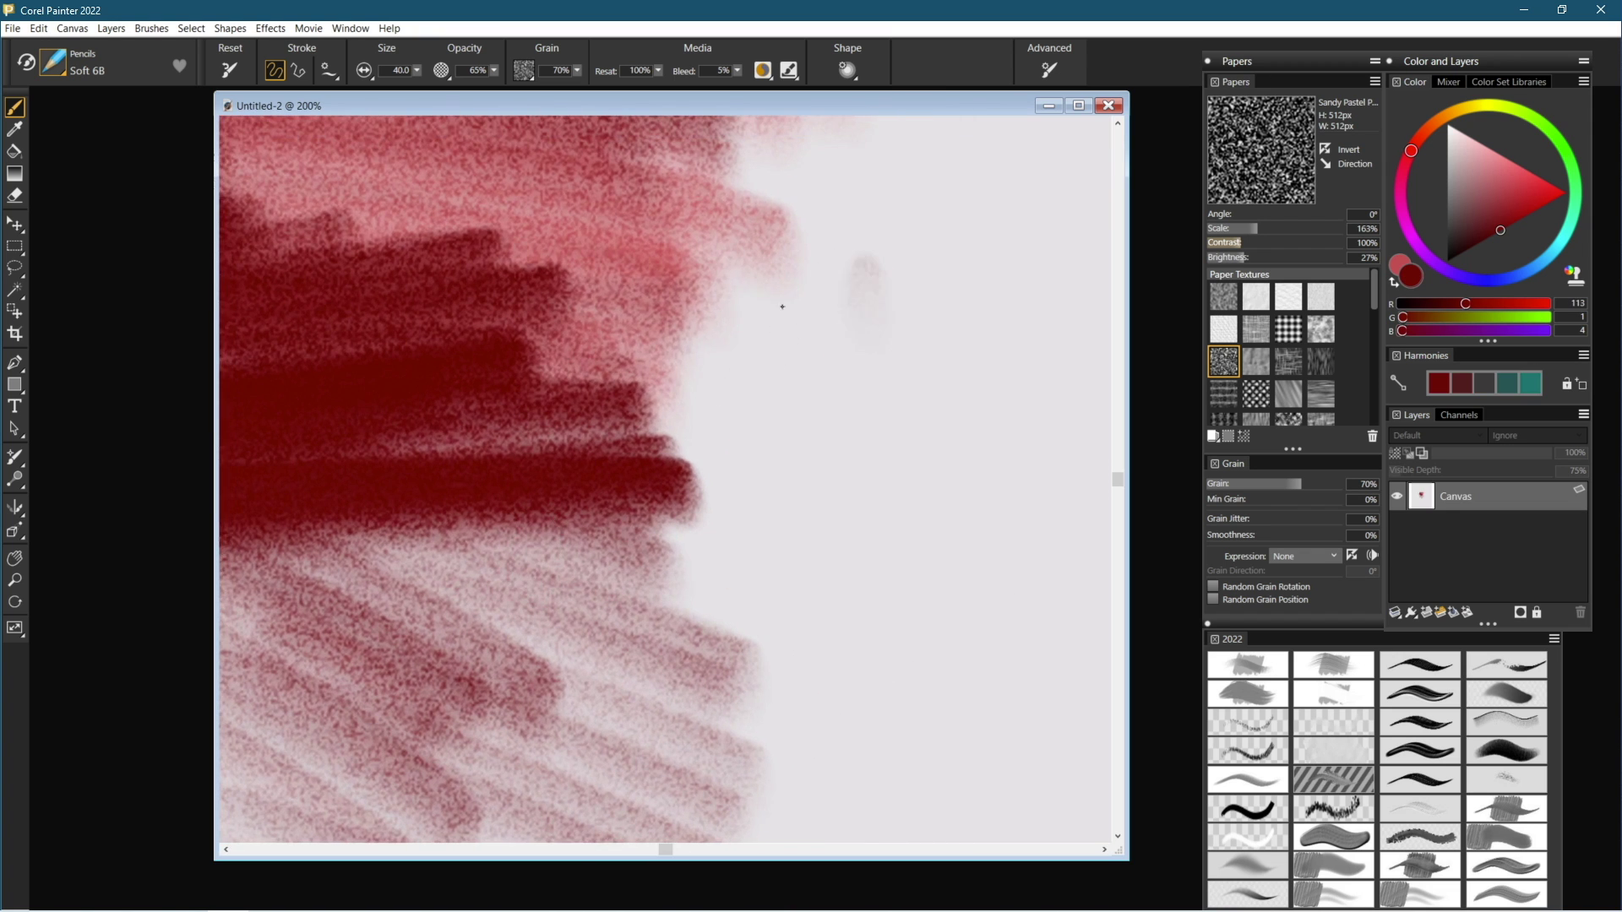
{"action": "mouse_move", "coordinate": [862, 290]}
{"action": "left_mouse_down"}
{"action": "mouse_move", "coordinate": [682, 361]}
{"action": "mouse_move", "coordinate": [845, 474]}
{"action": "mouse_move", "coordinate": [579, 543]}
{"action": "mouse_move", "coordinate": [760, 380]}
{"action": "left_mouse_up"}
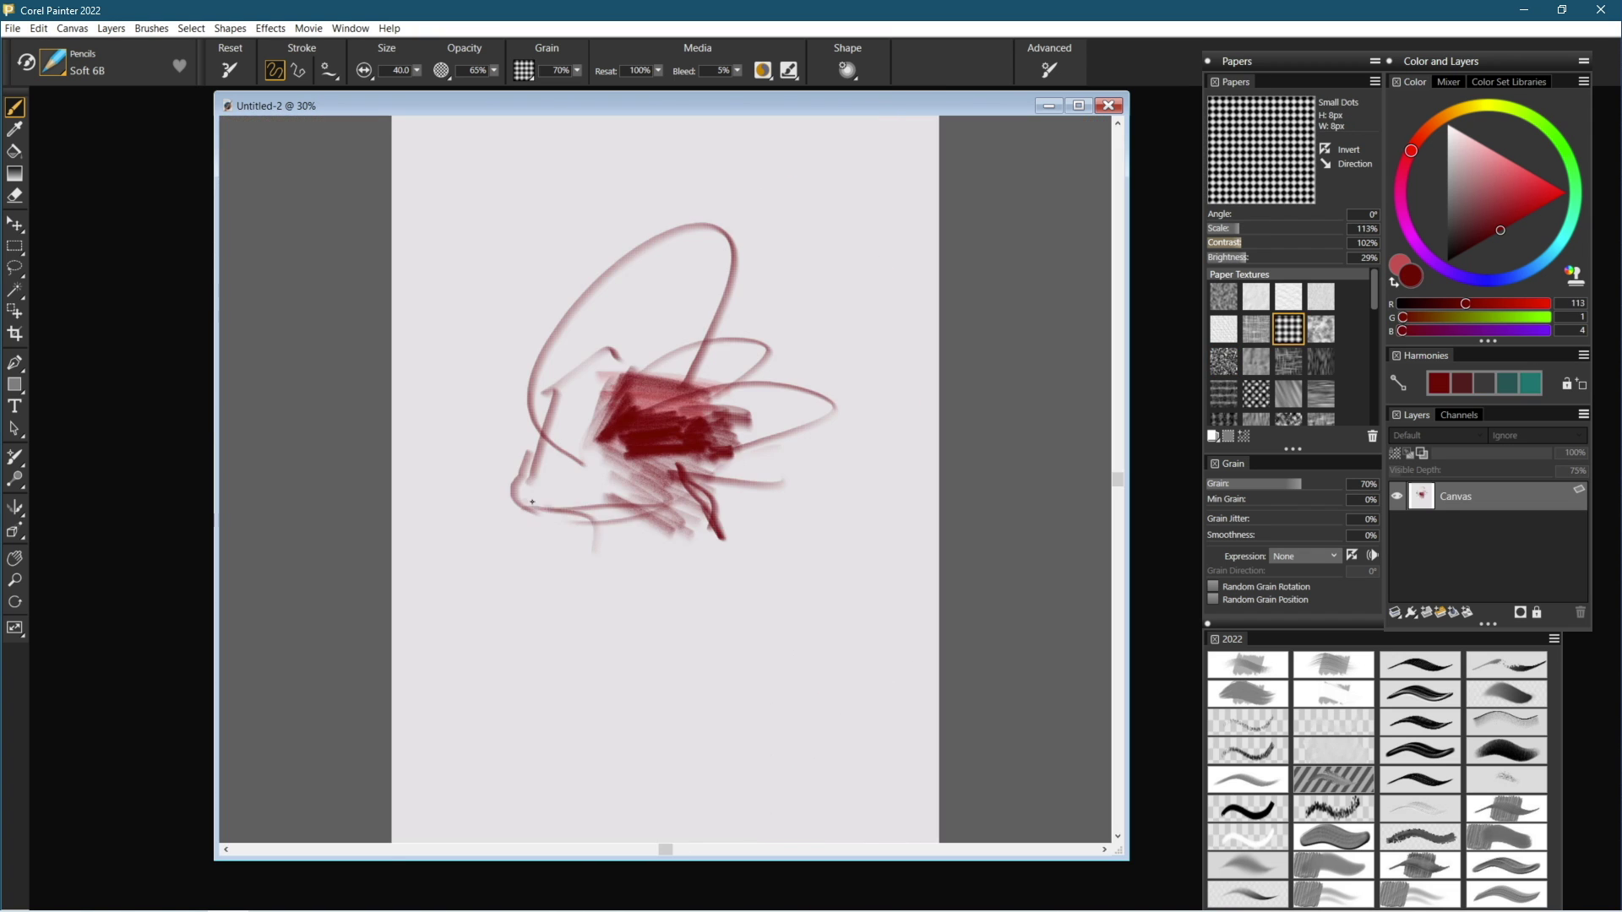
{"action": "mouse_move", "coordinate": [532, 501]}
{"action": "left_mouse_down"}
{"action": "mouse_move", "coordinate": [557, 517]}
{"action": "mouse_move", "coordinate": [519, 397]}
{"action": "mouse_move", "coordinate": [531, 430]}
{"action": "left_mouse_up"}
{"action": "left_click", "coordinate": [56, 63]}
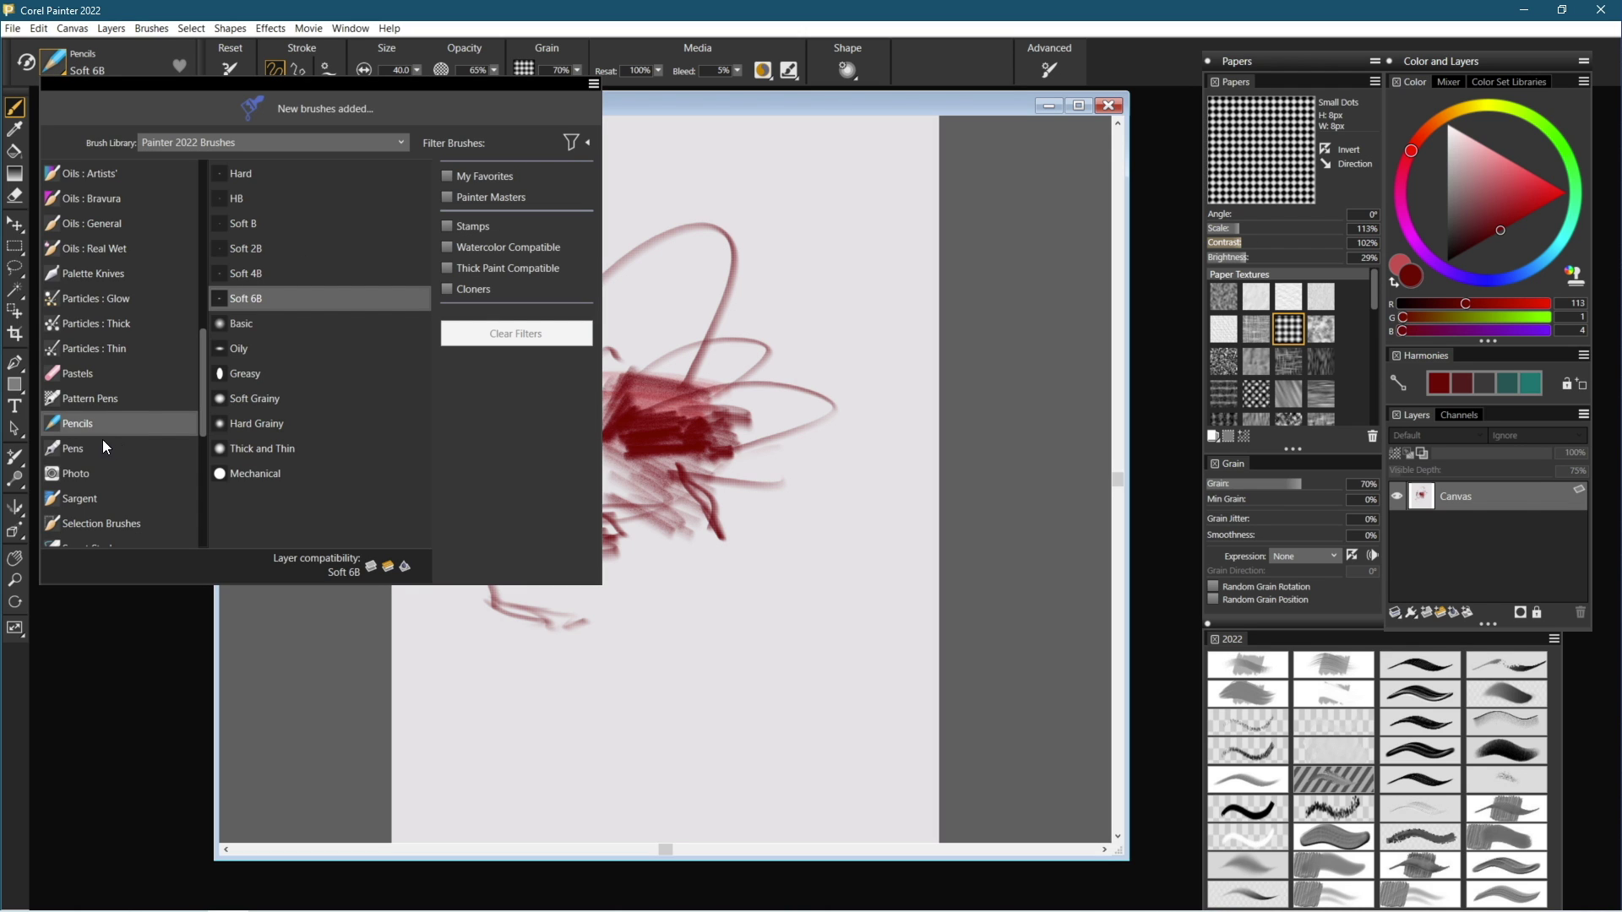
Pick the Pastels > Variable Oily brush and scrub two broad dark red patches across the centre.
{"action": "left_click", "coordinate": [84, 375]}
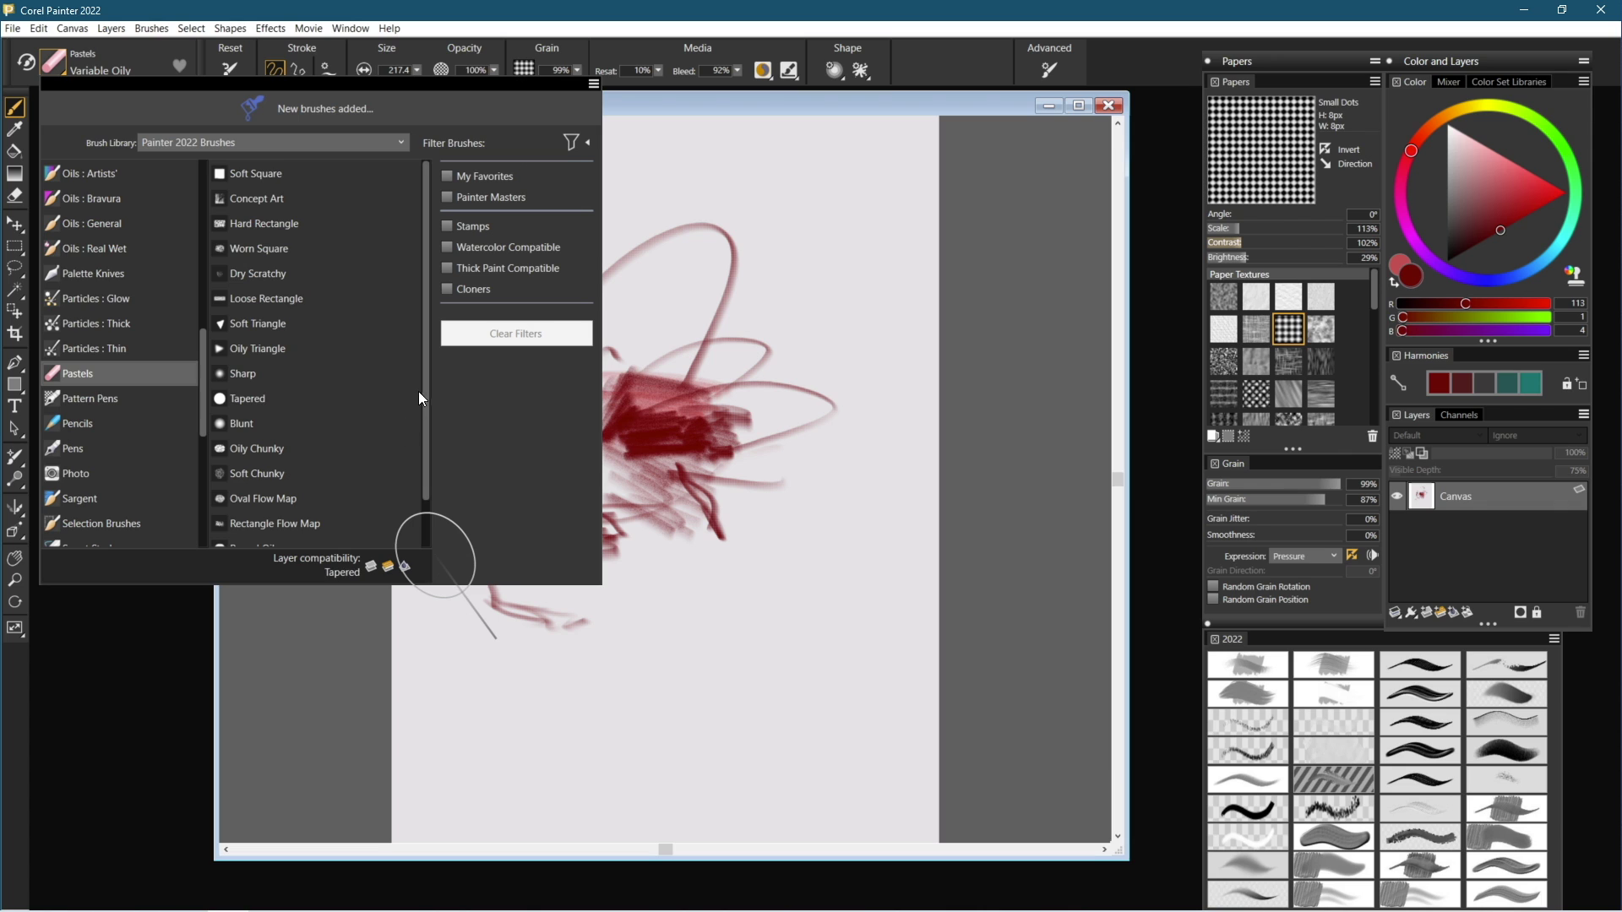
{"action": "scroll", "coordinate": [422, 440], "scroll_direction": "down", "scroll_amount": 2}
{"action": "left_click", "coordinate": [268, 531]}
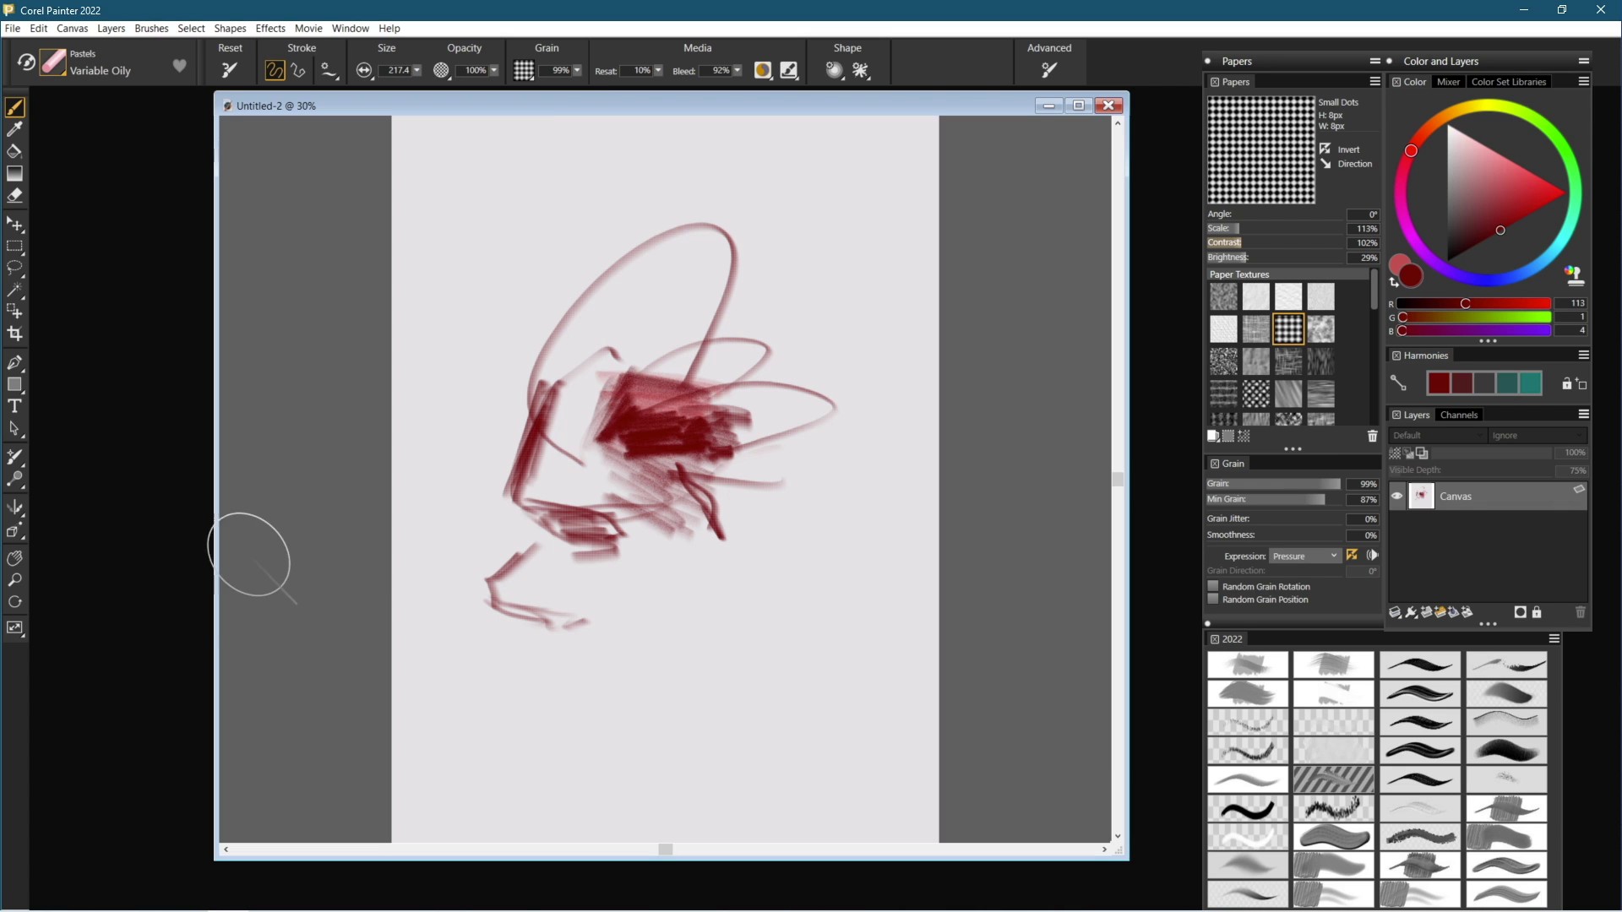
{"action": "mouse_move", "coordinate": [710, 401]}
{"action": "left_mouse_down"}
{"action": "mouse_move", "coordinate": [608, 418]}
{"action": "mouse_move", "coordinate": [586, 437]}
{"action": "mouse_move", "coordinate": [617, 473]}
{"action": "mouse_move", "coordinate": [662, 409]}
{"action": "mouse_move", "coordinate": [625, 363]}
{"action": "mouse_move", "coordinate": [597, 388]}
{"action": "mouse_move", "coordinate": [645, 376]}
{"action": "mouse_move", "coordinate": [682, 495]}
{"action": "mouse_move", "coordinate": [687, 544]}
{"action": "mouse_move", "coordinate": [608, 473]}
{"action": "mouse_move", "coordinate": [583, 541]}
{"action": "mouse_move", "coordinate": [625, 566]}
{"action": "left_mouse_up"}
{"action": "mouse_move", "coordinate": [832, 401]}
{"action": "left_mouse_down"}
{"action": "mouse_move", "coordinate": [743, 397]}
{"action": "mouse_move", "coordinate": [815, 405]}
{"action": "mouse_move", "coordinate": [802, 461]}
{"action": "mouse_move", "coordinate": [743, 406]}
{"action": "mouse_move", "coordinate": [802, 473]}
{"action": "mouse_move", "coordinate": [804, 500]}
{"action": "mouse_move", "coordinate": [760, 439]}
{"action": "mouse_move", "coordinate": [686, 537]}
{"action": "mouse_move", "coordinate": [887, 515]}
{"action": "mouse_move", "coordinate": [760, 524]}
{"action": "mouse_move", "coordinate": [667, 583]}
{"action": "mouse_move", "coordinate": [824, 510]}
{"action": "mouse_move", "coordinate": [676, 549]}
{"action": "mouse_move", "coordinate": [811, 592]}
{"action": "left_mouse_up"}
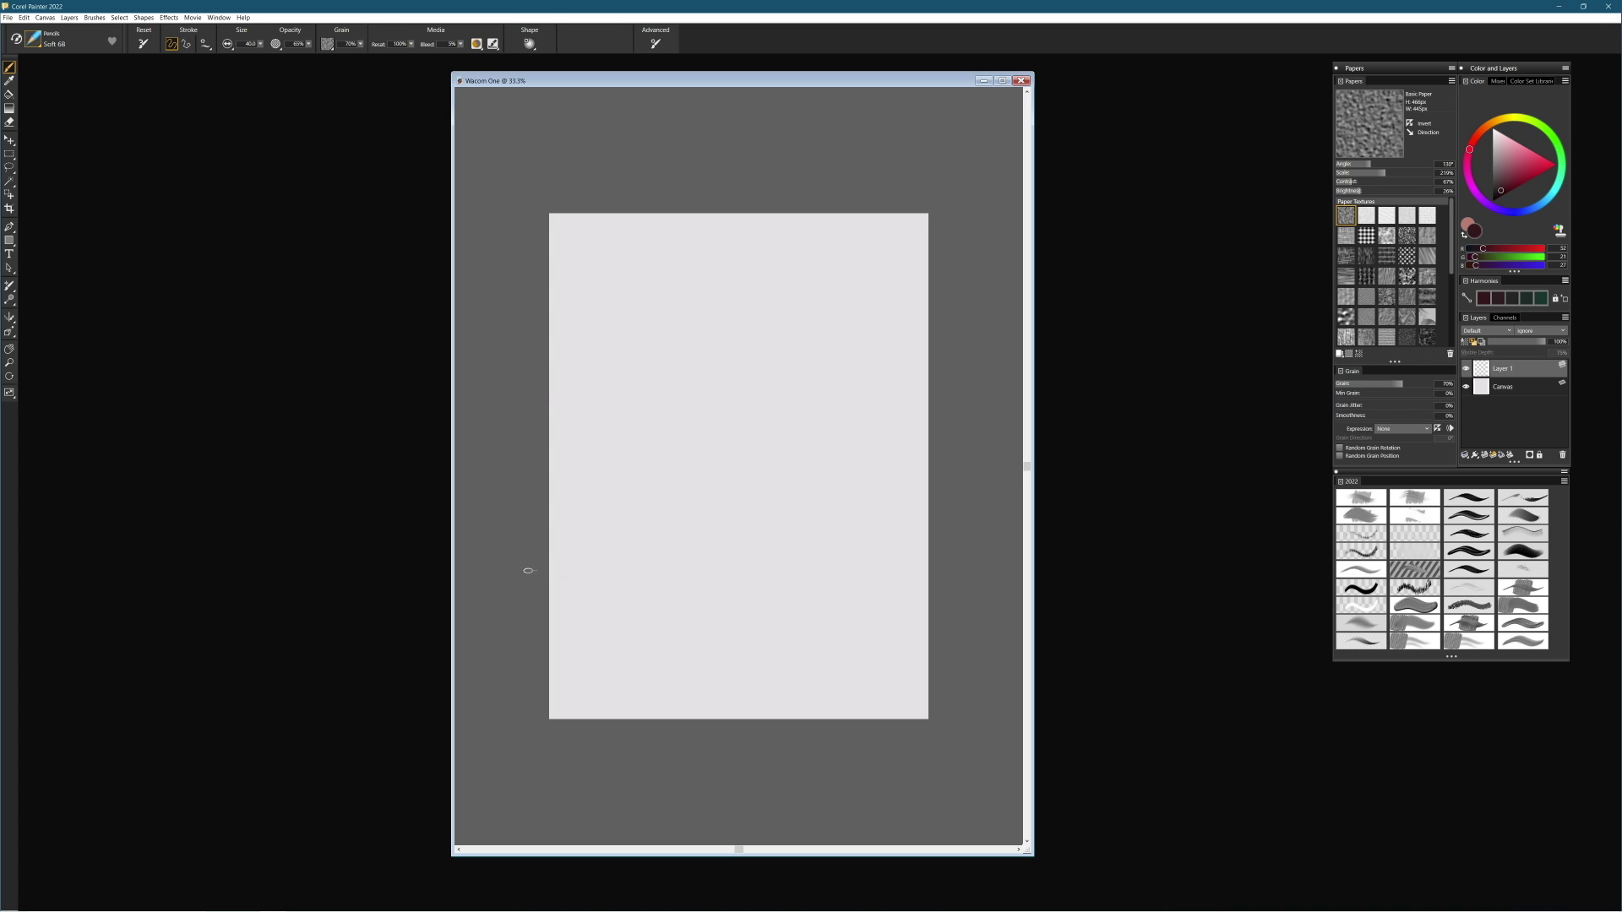
Cover the blank canvas with loose pencil loops, diagonal arcs and dark strokes, then sketch facial features.
{"action": "mouse_move", "coordinate": [528, 571]}
{"action": "left_mouse_down"}
{"action": "mouse_move", "coordinate": [858, 221]}
{"action": "mouse_move", "coordinate": [727, 254]}
{"action": "mouse_move", "coordinate": [630, 591]}
{"action": "mouse_move", "coordinate": [704, 374]}
{"action": "mouse_move", "coordinate": [882, 364]}
{"action": "mouse_move", "coordinate": [925, 253]}
{"action": "mouse_move", "coordinate": [929, 473]}
{"action": "mouse_move", "coordinate": [702, 663]}
{"action": "left_mouse_up"}
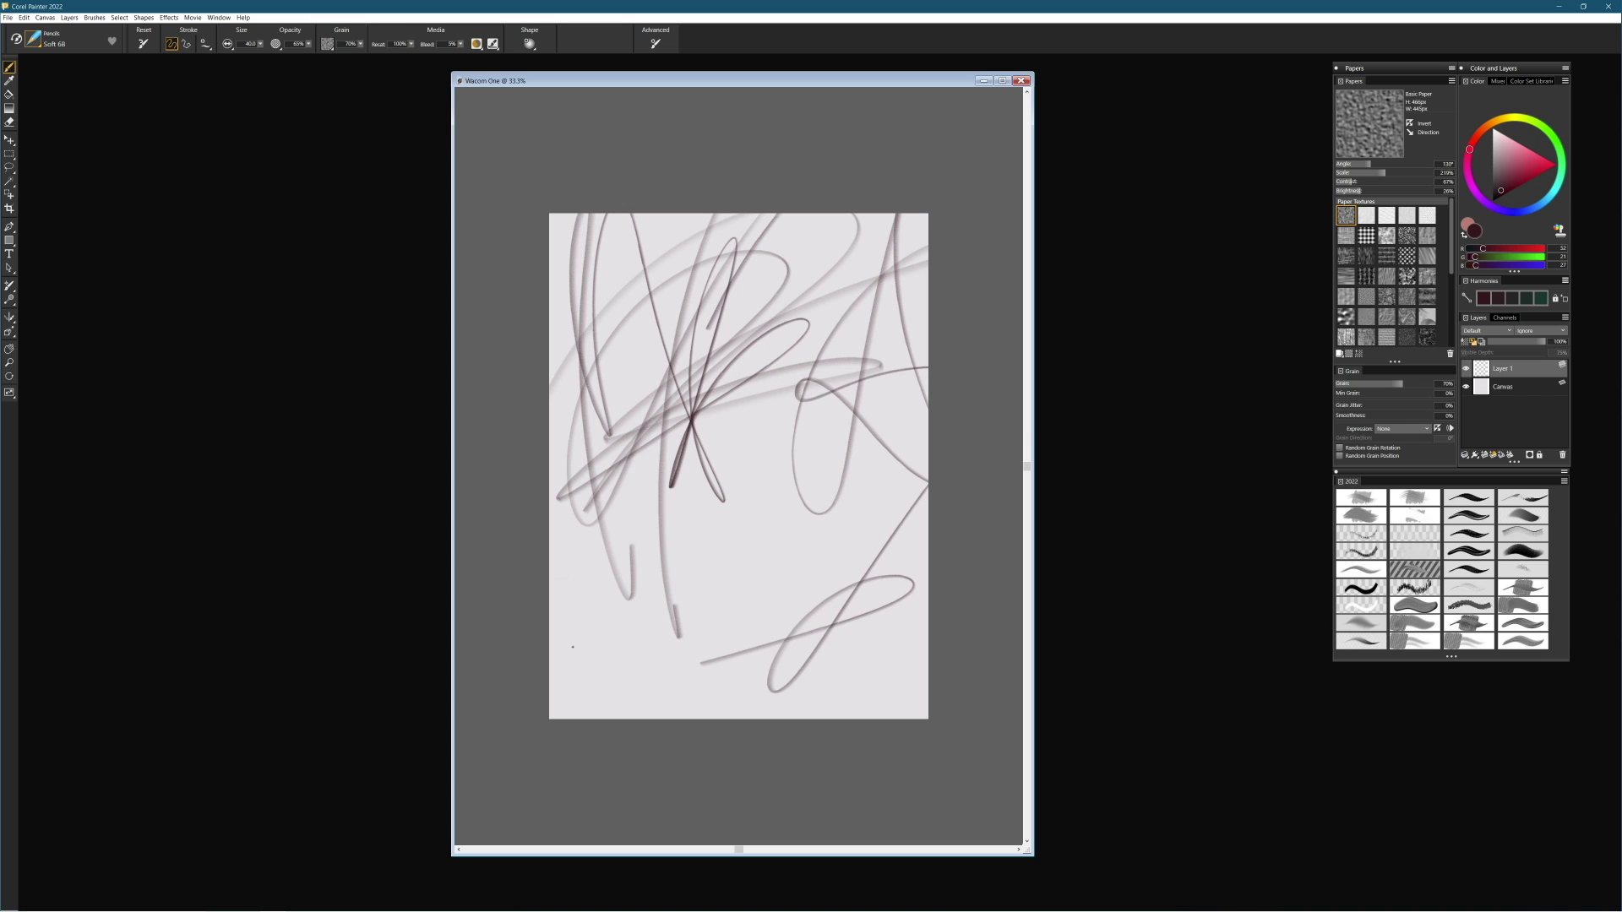
{"action": "mouse_move", "coordinate": [573, 647]}
{"action": "left_mouse_down"}
{"action": "mouse_move", "coordinate": [881, 484]}
{"action": "mouse_move", "coordinate": [610, 679]}
{"action": "mouse_move", "coordinate": [535, 504]}
{"action": "mouse_move", "coordinate": [863, 762]}
{"action": "mouse_move", "coordinate": [547, 736]}
{"action": "mouse_move", "coordinate": [664, 509]}
{"action": "mouse_move", "coordinate": [806, 303]}
{"action": "mouse_move", "coordinate": [576, 626]}
{"action": "mouse_move", "coordinate": [851, 275]}
{"action": "mouse_move", "coordinate": [626, 431]}
{"action": "mouse_move", "coordinate": [641, 550]}
{"action": "mouse_move", "coordinate": [847, 334]}
{"action": "mouse_move", "coordinate": [857, 401]}
{"action": "mouse_move", "coordinate": [791, 469]}
{"action": "left_mouse_up"}
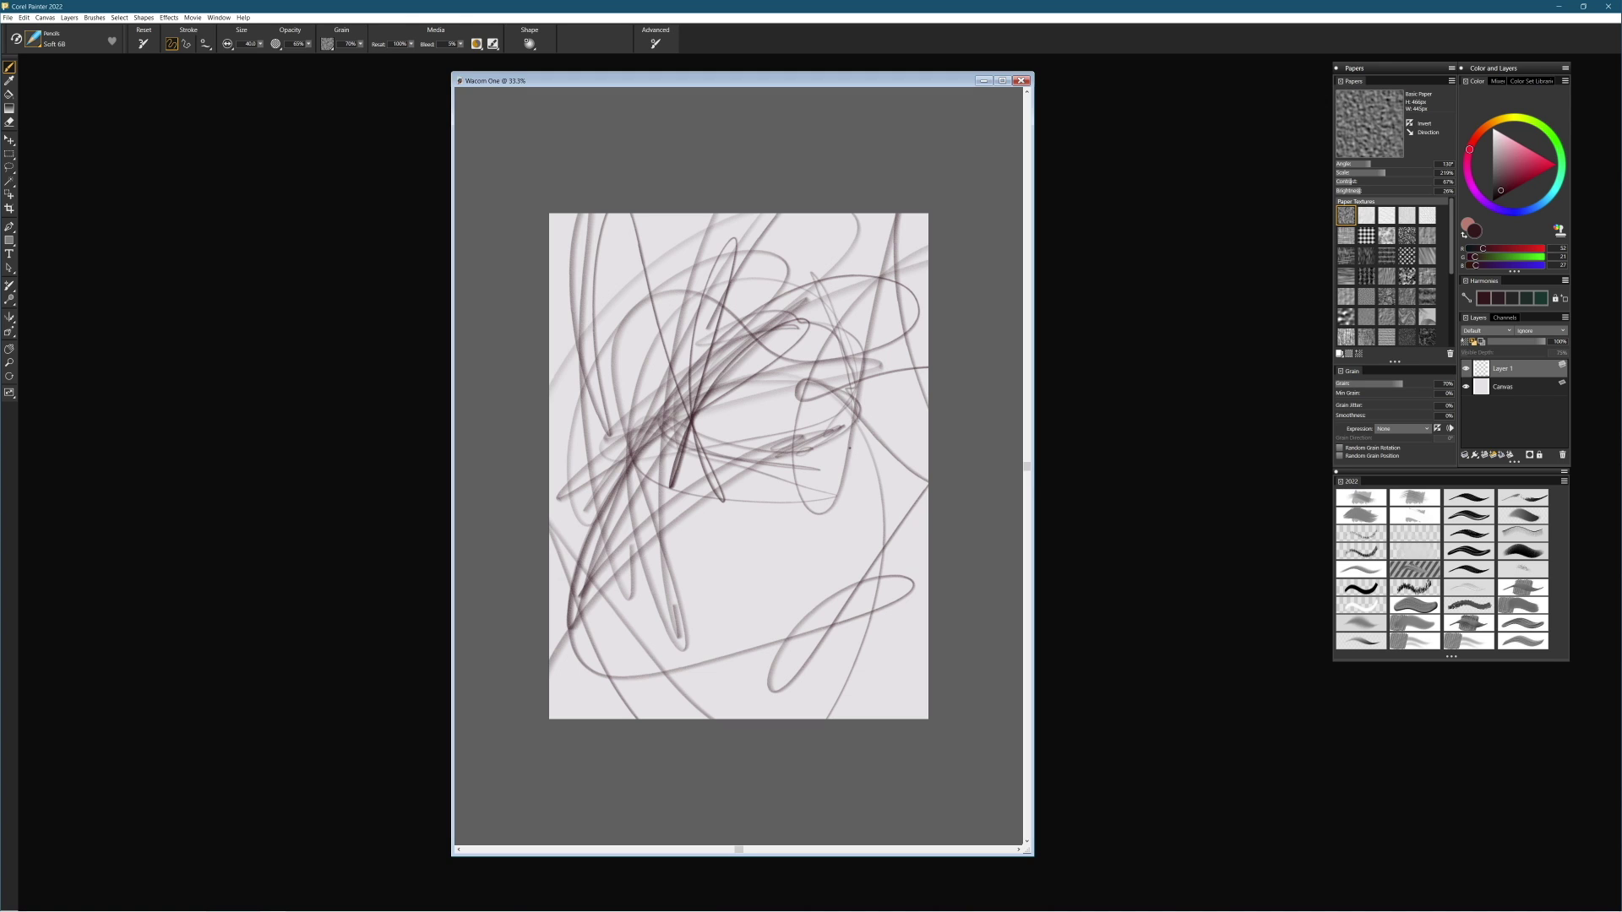
{"action": "mouse_move", "coordinate": [785, 399]}
{"action": "left_mouse_down"}
{"action": "mouse_move", "coordinate": [772, 596]}
{"action": "mouse_move", "coordinate": [781, 514]}
{"action": "left_mouse_up"}
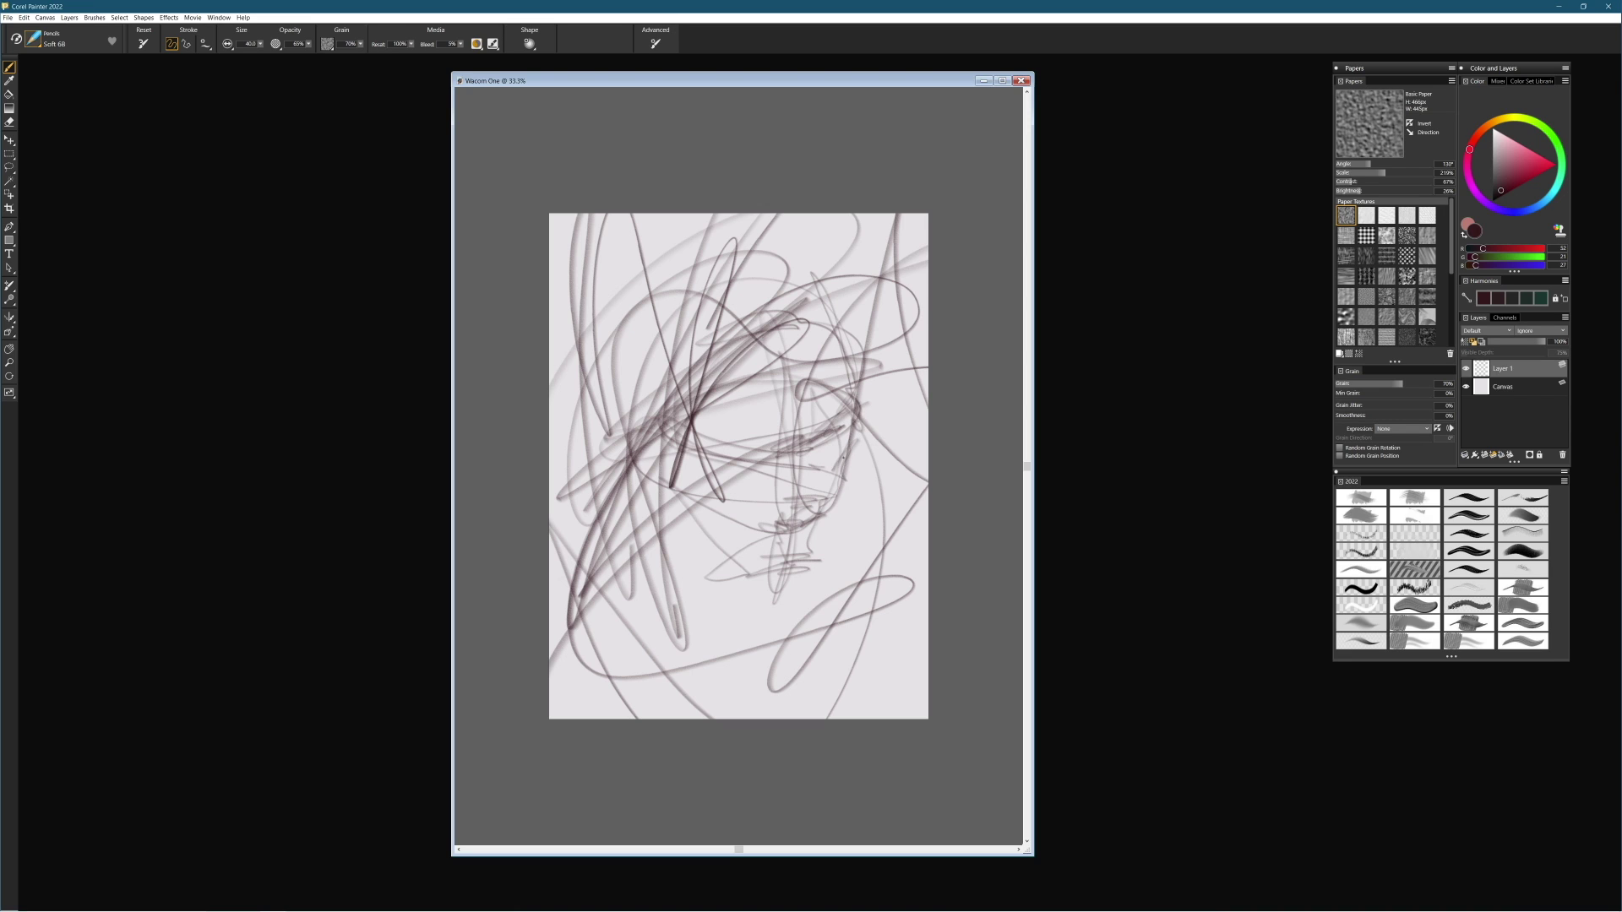
{"action": "left_click_drag", "start_coordinate": [705, 403], "coordinate": [833, 266]}
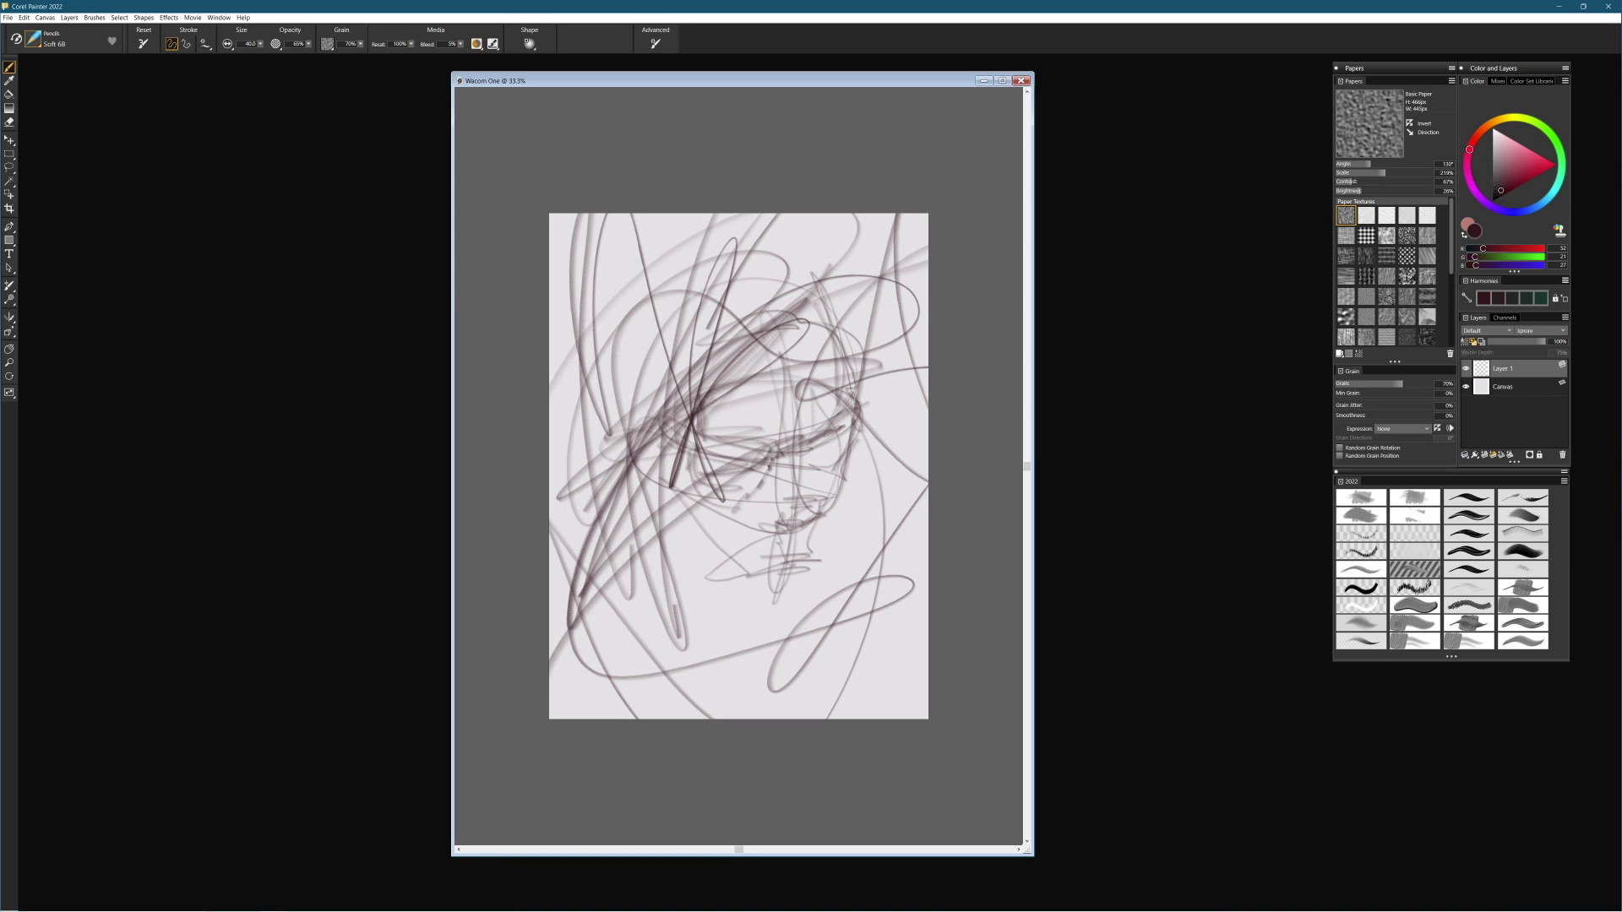
{"action": "left_click_drag", "start_coordinate": [675, 439], "coordinate": [836, 592]}
Zoom in and add more pencil lines to the face, especially around the closed eyes.
{"action": "left_click_drag", "start_coordinate": [744, 498], "coordinate": [837, 558]}
{"action": "left_click_drag", "start_coordinate": [608, 262], "coordinate": [803, 541]}
{"action": "key", "text": "ctrl+plus"}
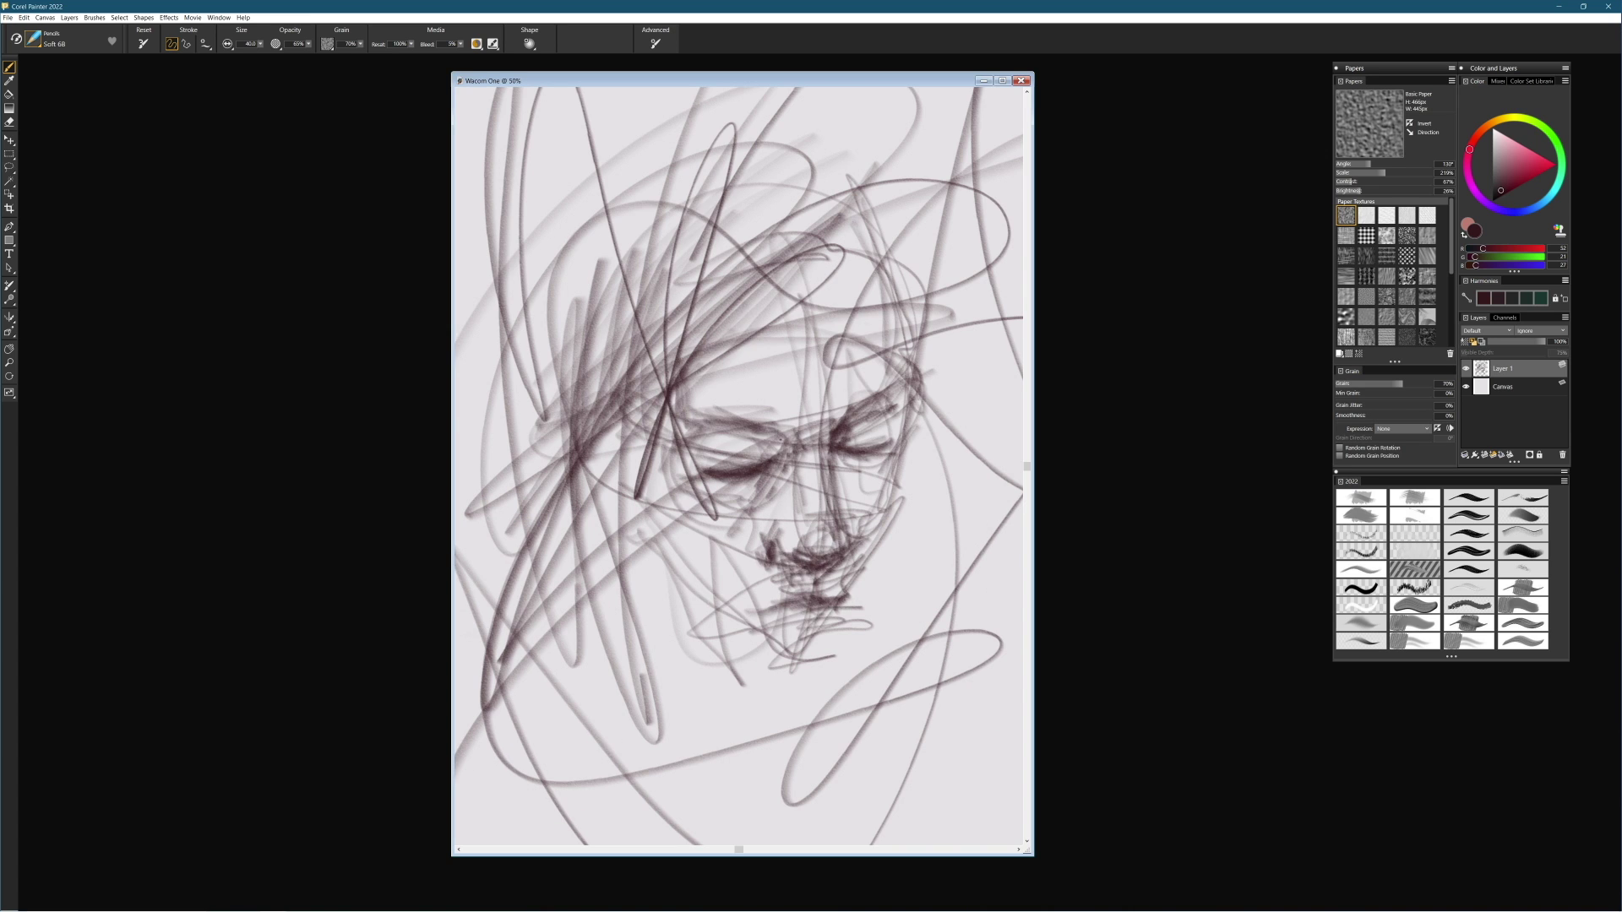
{"action": "left_click_drag", "start_coordinate": [659, 270], "coordinate": [870, 439]}
{"action": "left_click_drag", "start_coordinate": [811, 321], "coordinate": [878, 448]}
With the Variable Oily pastel, paint pink skin over the eyes, forehead, nose and cheeks.
{"action": "left_click", "coordinate": [32, 38]}
{"action": "left_click_drag", "start_coordinate": [744, 431], "coordinate": [845, 447]}
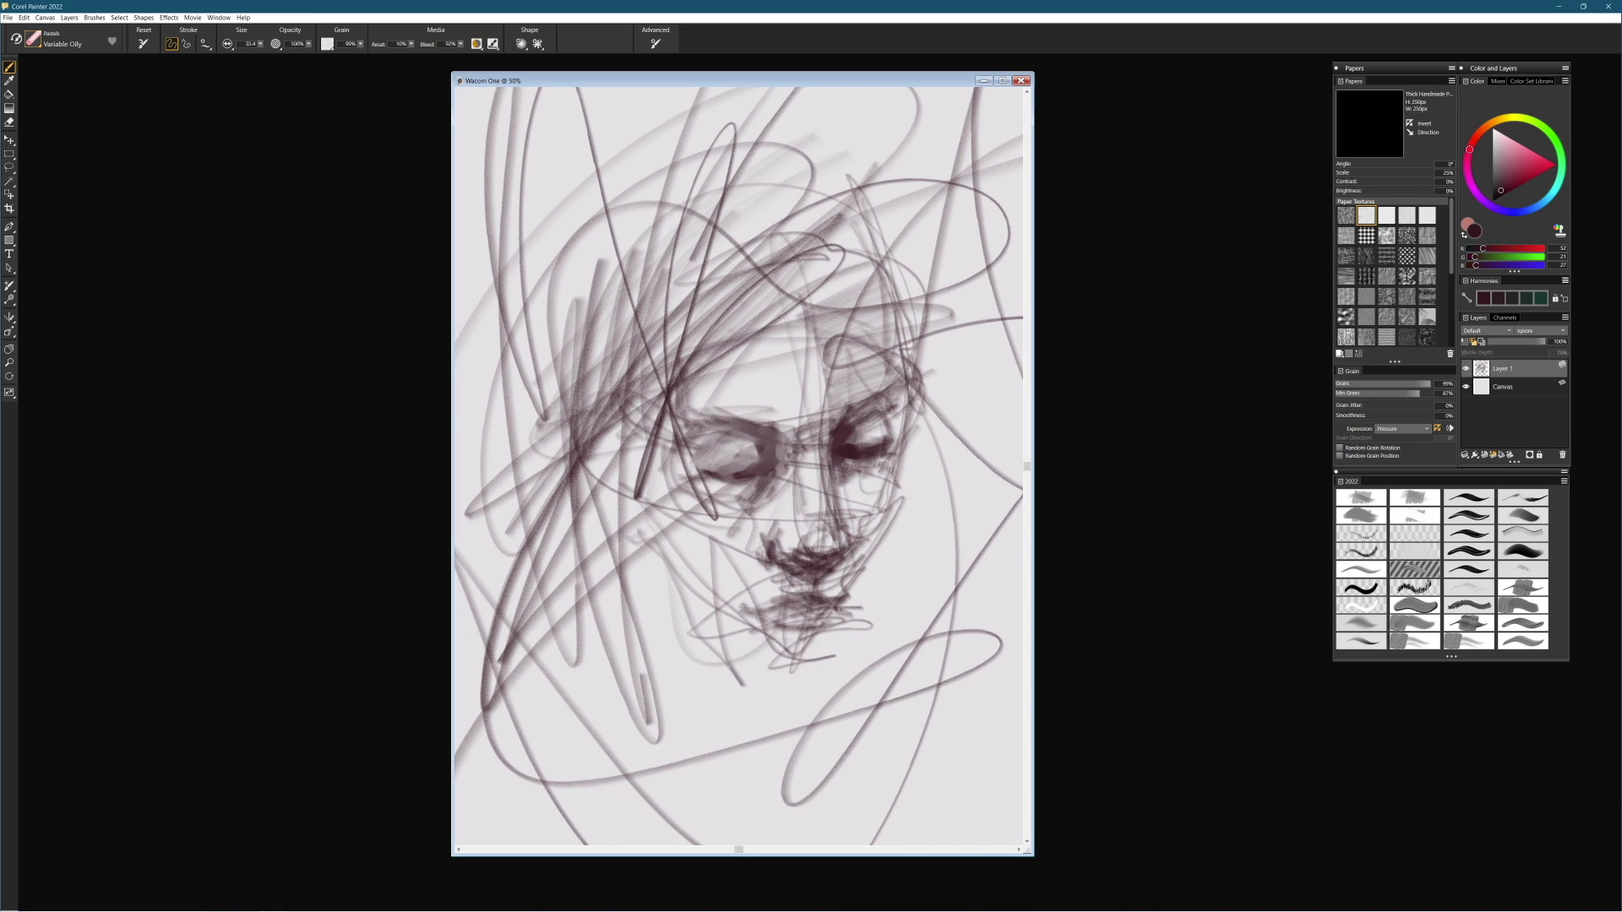
{"action": "mouse_move", "coordinate": [684, 422]}
{"action": "left_mouse_down"}
{"action": "mouse_move", "coordinate": [785, 465]}
{"action": "mouse_move", "coordinate": [811, 549]}
{"action": "left_mouse_up"}
{"action": "left_click", "coordinate": [1512, 160]}
{"action": "left_click_drag", "start_coordinate": [811, 305], "coordinate": [841, 427]}
{"action": "left_click_drag", "start_coordinate": [790, 355], "coordinate": [845, 507]}
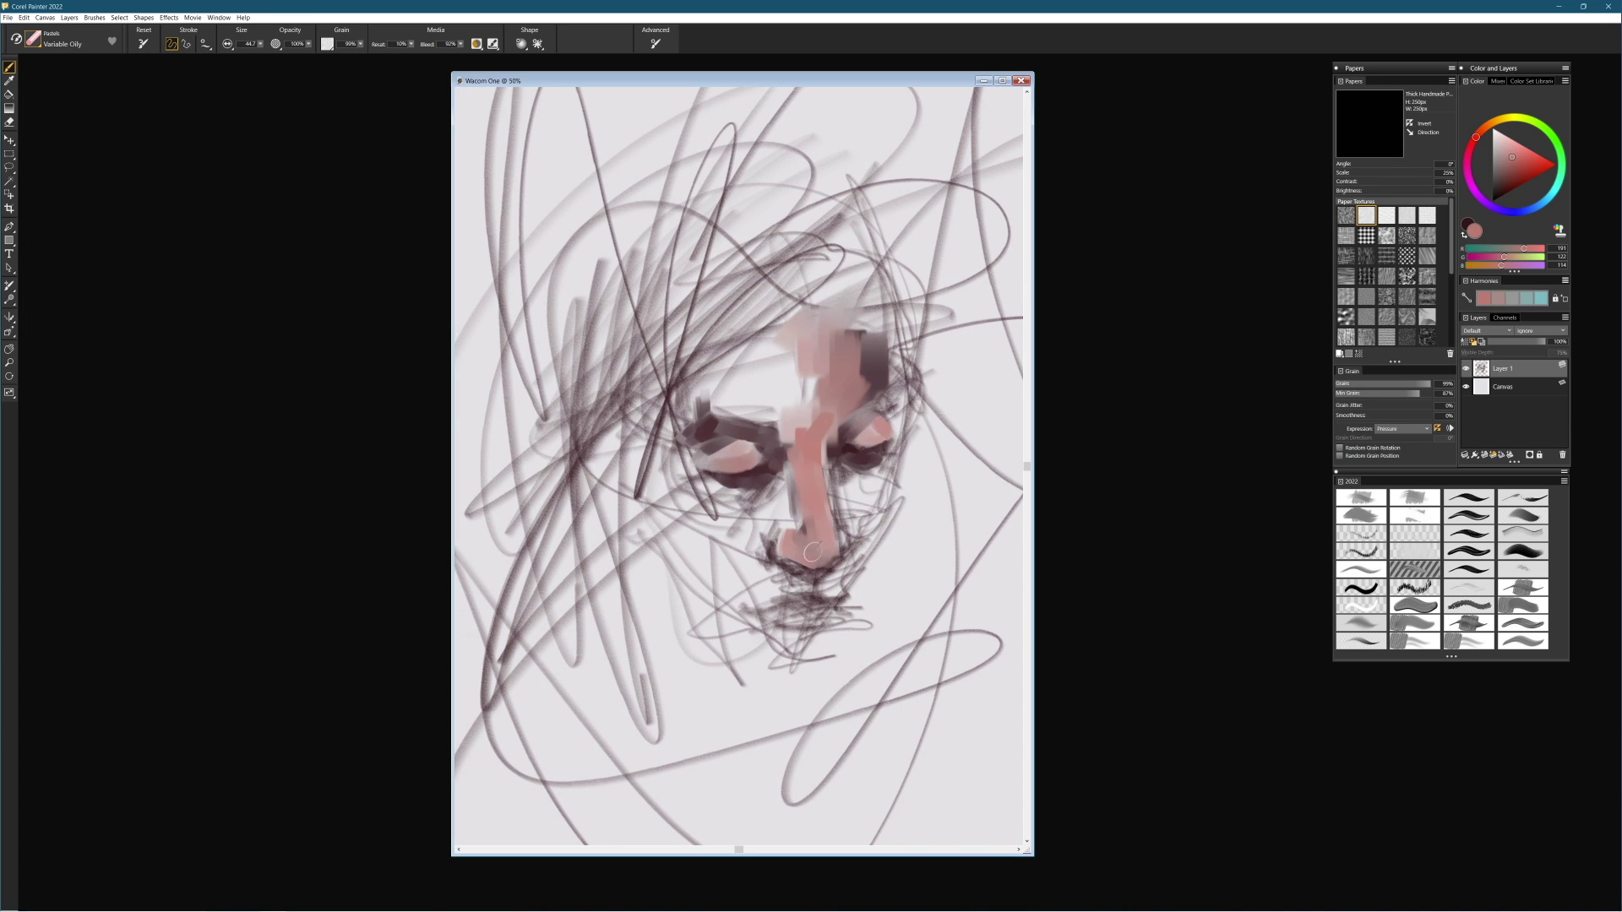
{"action": "left_click_drag", "start_coordinate": [726, 305], "coordinate": [828, 430]}
{"action": "mouse_move", "coordinate": [730, 485]}
{"action": "left_mouse_down"}
{"action": "mouse_move", "coordinate": [674, 416]}
{"action": "mouse_move", "coordinate": [744, 448]}
{"action": "left_mouse_up"}
{"action": "left_click_drag", "start_coordinate": [633, 372], "coordinate": [710, 405]}
{"action": "left_click_drag", "start_coordinate": [667, 228], "coordinate": [760, 287]}
Add lighter cheek strokes on Artists Canvas, then darken eyes, brows and nose brown on Thick Handmade.
{"action": "left_click", "coordinate": [1504, 148]}
{"action": "left_click", "coordinate": [1366, 276]}
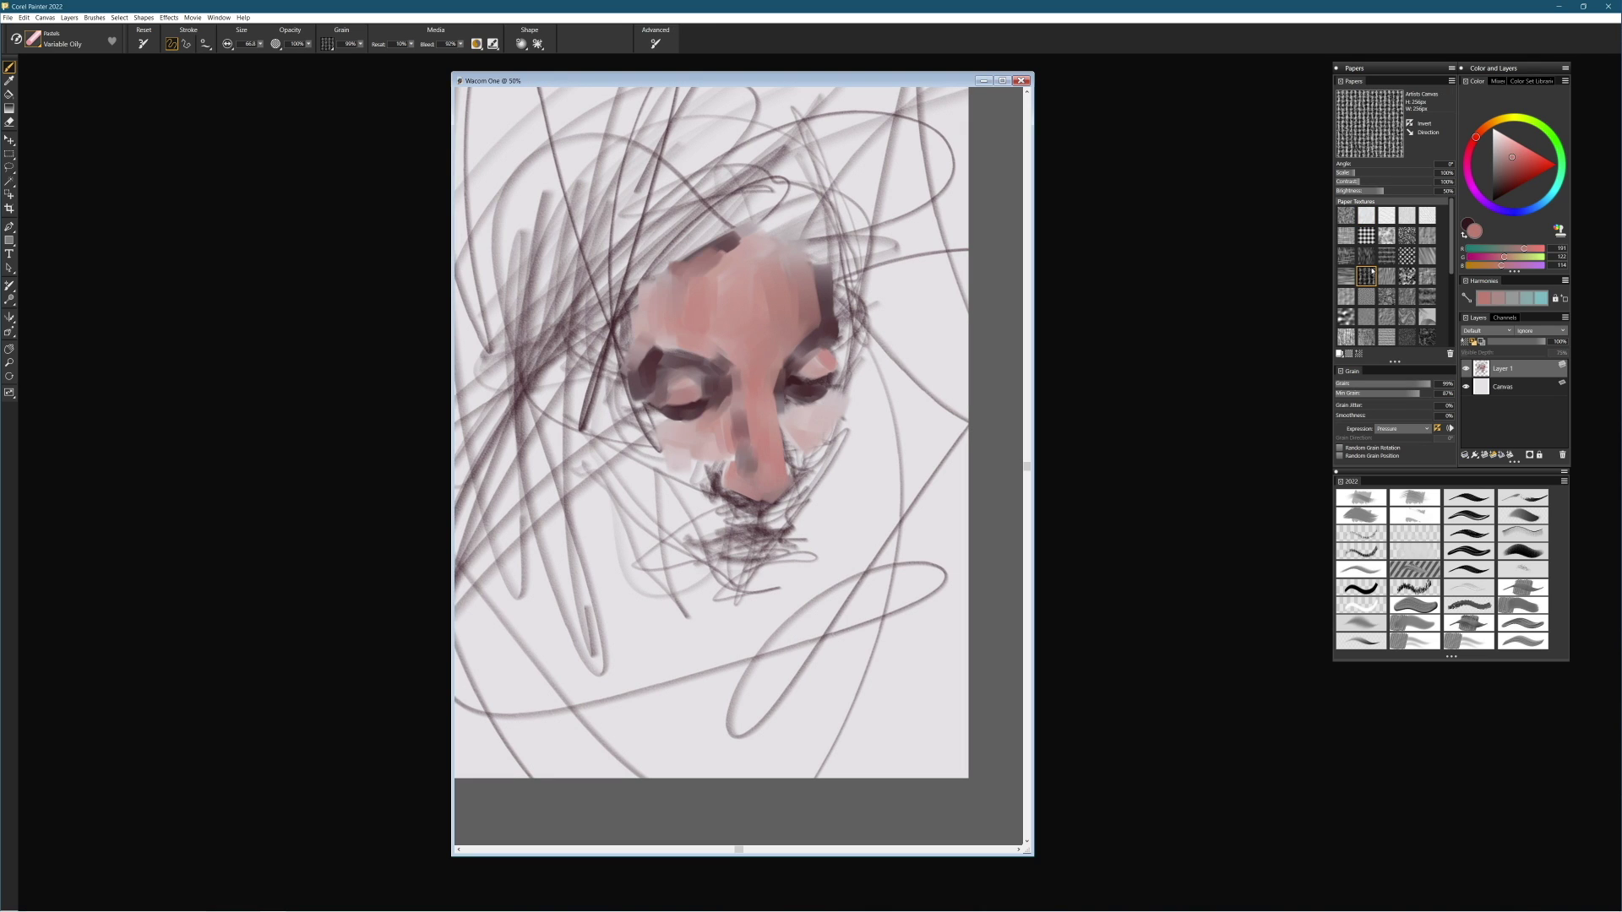
{"action": "left_click_drag", "start_coordinate": [642, 414], "coordinate": [718, 490]}
{"action": "left_click", "coordinate": [1501, 190]}
{"action": "left_click_drag", "start_coordinate": [798, 342], "coordinate": [824, 440]}
{"action": "left_click_drag", "start_coordinate": [735, 485], "coordinate": [790, 507]}
{"action": "left_click", "coordinate": [1366, 216]}
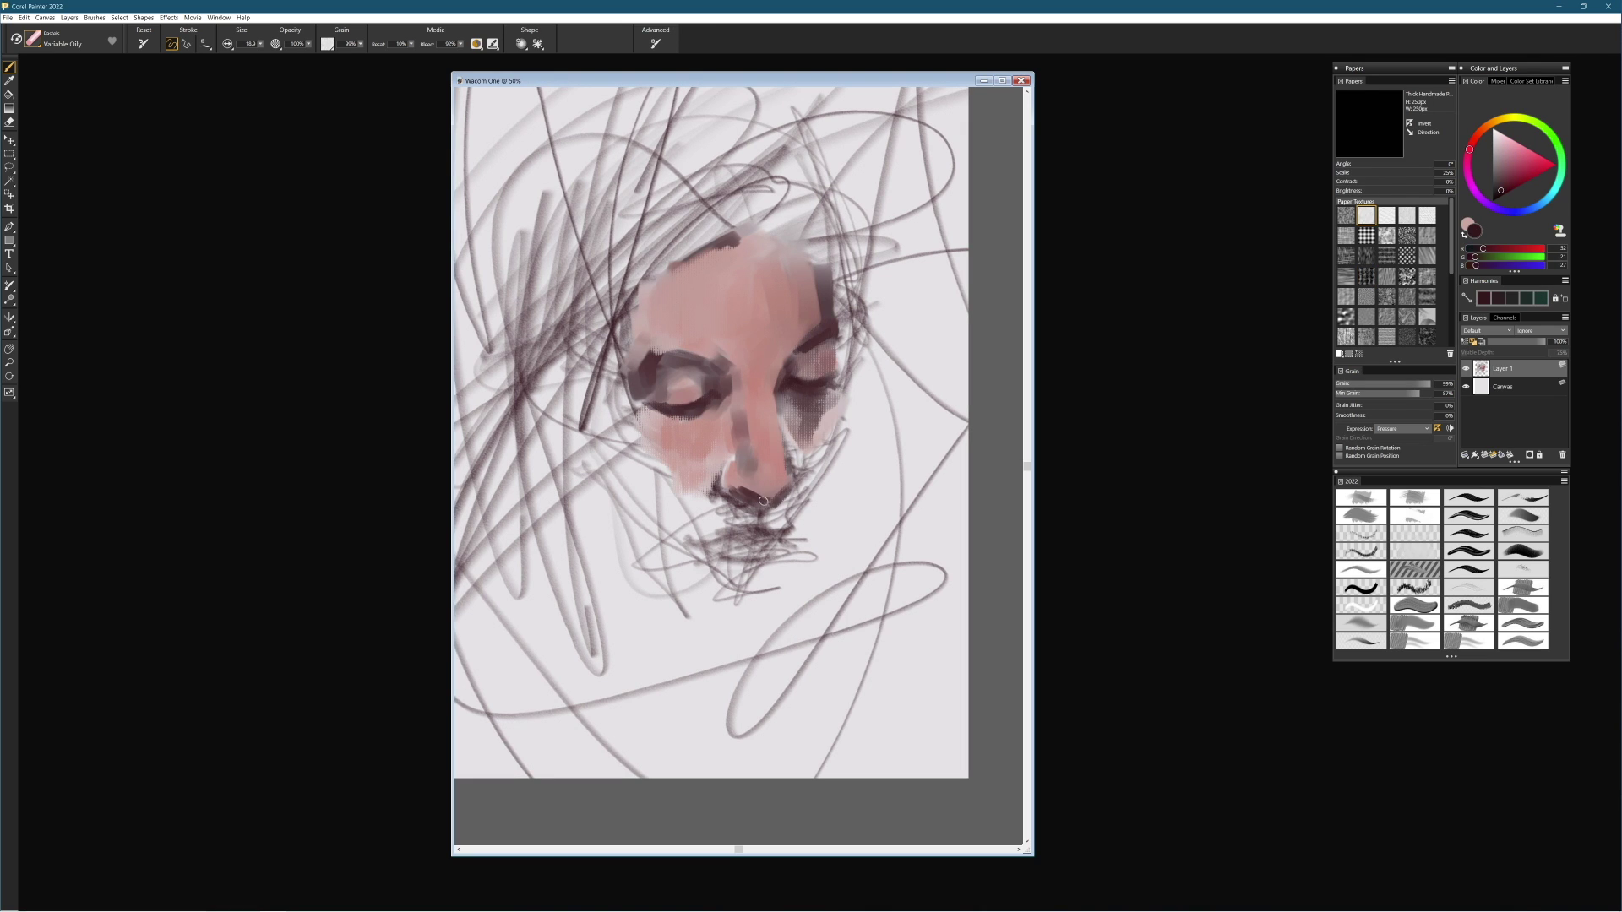
{"action": "left_click_drag", "start_coordinate": [689, 359], "coordinate": [718, 372]}
{"action": "key", "text": "ctrl+minus"}
{"action": "left_click_drag", "start_coordinate": [668, 422], "coordinate": [693, 485]}
{"action": "left_click_drag", "start_coordinate": [663, 342], "coordinate": [655, 389]}
{"action": "left_click_drag", "start_coordinate": [781, 317], "coordinate": [803, 346]}
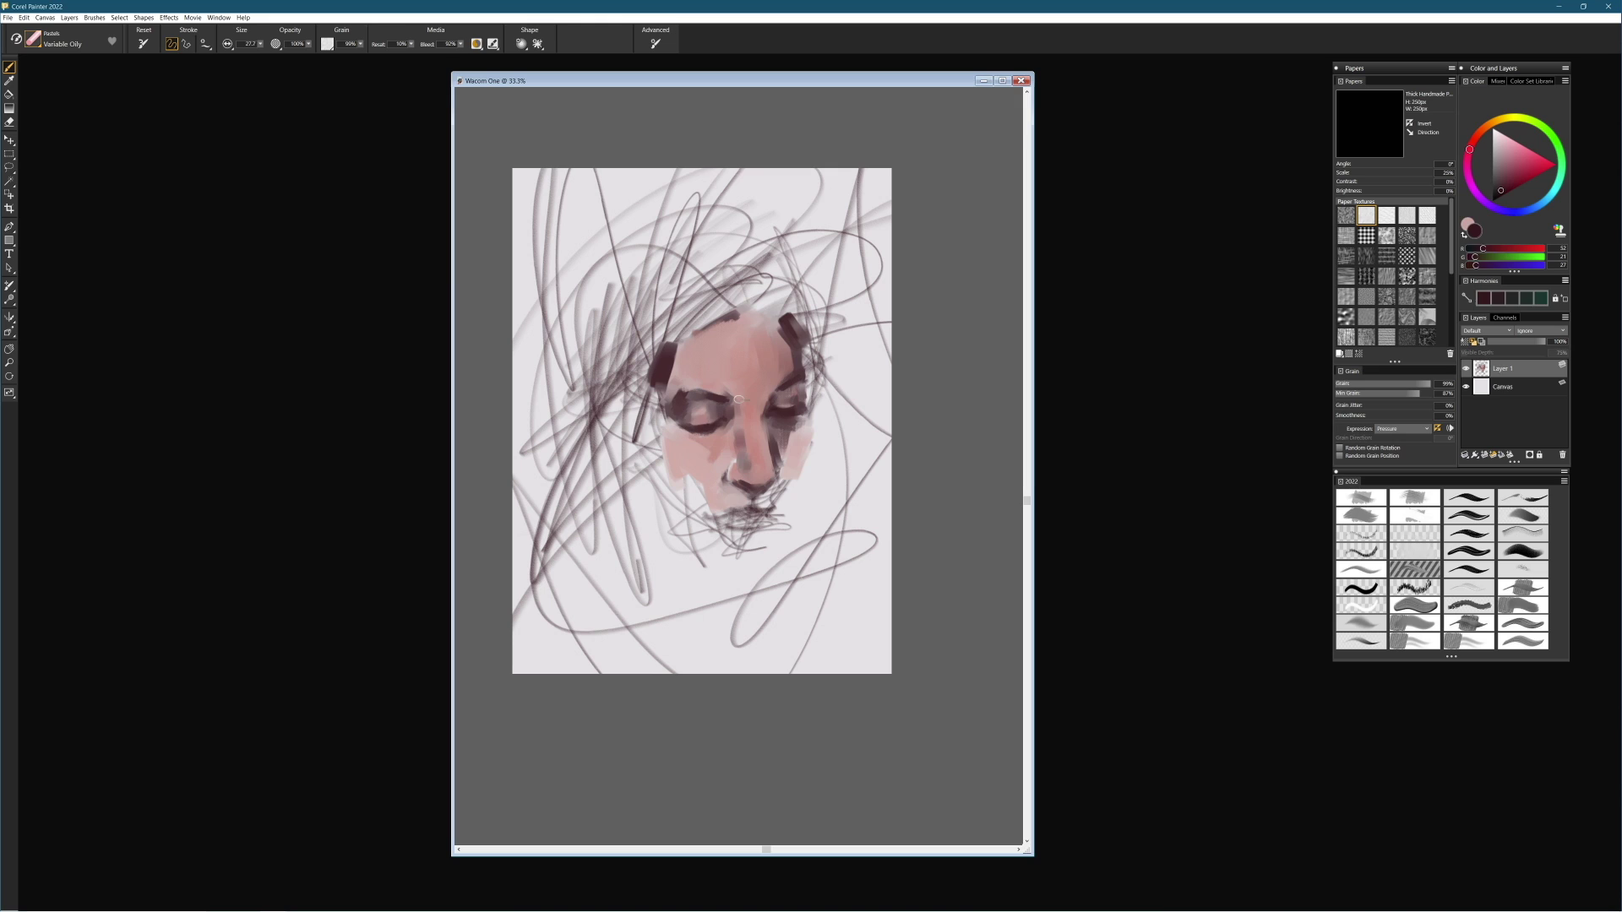
Paint lighter skin tones over the forehead, cheek and nose.
{"action": "left_click", "coordinate": [718, 363], "text": "alt"}
{"action": "left_click_drag", "start_coordinate": [701, 401], "coordinate": [718, 426]}
{"action": "left_click_drag", "start_coordinate": [676, 300], "coordinate": [748, 355]}
{"action": "left_click_drag", "start_coordinate": [773, 427], "coordinate": [798, 469]}
{"action": "left_click_drag", "start_coordinate": [667, 346], "coordinate": [680, 376]}
{"action": "left_click_drag", "start_coordinate": [764, 443], "coordinate": [807, 498]}
Darken the area near the mouth and add new-colour strokes on the nose, mouth and cheek.
{"action": "left_click", "coordinate": [676, 405], "text": "alt"}
{"action": "left_click_drag", "start_coordinate": [722, 468], "coordinate": [782, 507]}
{"action": "left_click", "coordinate": [764, 431], "text": "alt"}
{"action": "left_click_drag", "start_coordinate": [781, 384], "coordinate": [803, 406]}
{"action": "left_click", "coordinate": [752, 317], "text": "alt"}
{"action": "left_click_drag", "start_coordinate": [744, 304], "coordinate": [765, 333]}
{"action": "left_click_drag", "start_coordinate": [777, 443], "coordinate": [811, 495]}
{"action": "left_click_drag", "start_coordinate": [744, 325], "coordinate": [765, 355]}
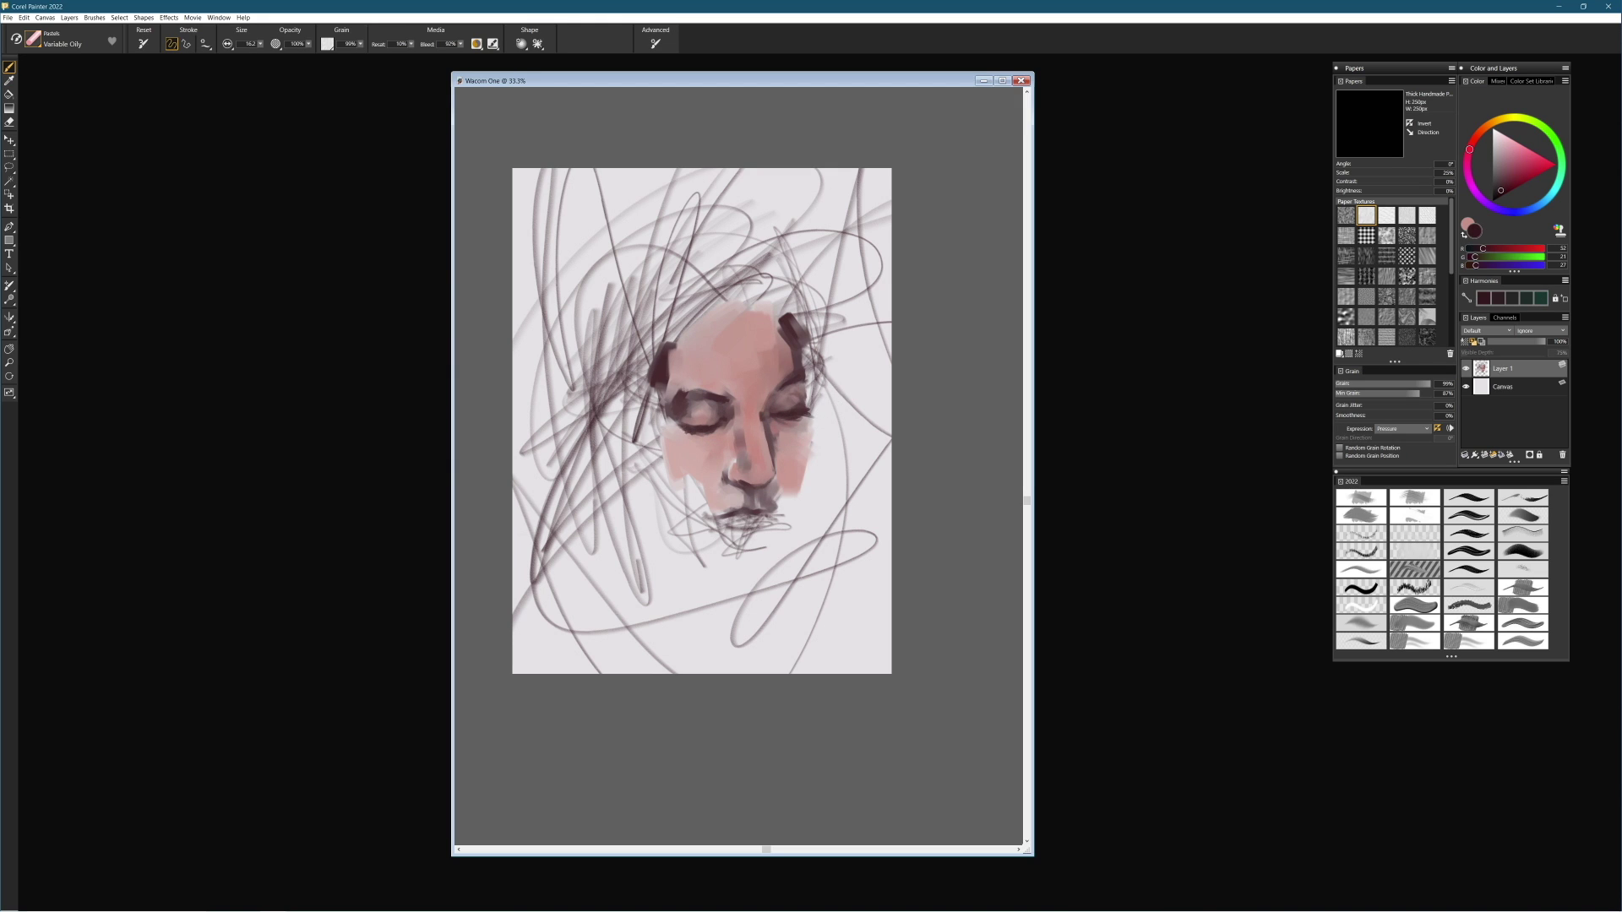
Add dark strokes near the nose and left eye and light pink strokes on the cheek.
{"action": "left_click_drag", "start_coordinate": [725, 473], "coordinate": [773, 486]}
{"action": "left_click_drag", "start_coordinate": [668, 313], "coordinate": [701, 376]}
{"action": "left_click", "coordinate": [781, 405], "text": "alt"}
{"action": "mouse_move", "coordinate": [769, 427]}
{"action": "left_mouse_down"}
{"action": "mouse_move", "coordinate": [789, 465]}
{"action": "mouse_move", "coordinate": [790, 515]}
{"action": "mouse_move", "coordinate": [773, 523]}
{"action": "left_mouse_up"}
{"action": "left_click", "coordinate": [747, 486], "text": "alt"}
Switch back to the Soft 6B pencil on Basic Paper and draw dark strokes on mouth and hair.
{"action": "left_click", "coordinate": [32, 38]}
{"action": "left_click", "coordinate": [160, 212]}
{"action": "left_click_drag", "start_coordinate": [668, 287], "coordinate": [701, 397]}
{"action": "left_click_drag", "start_coordinate": [718, 515], "coordinate": [786, 524]}
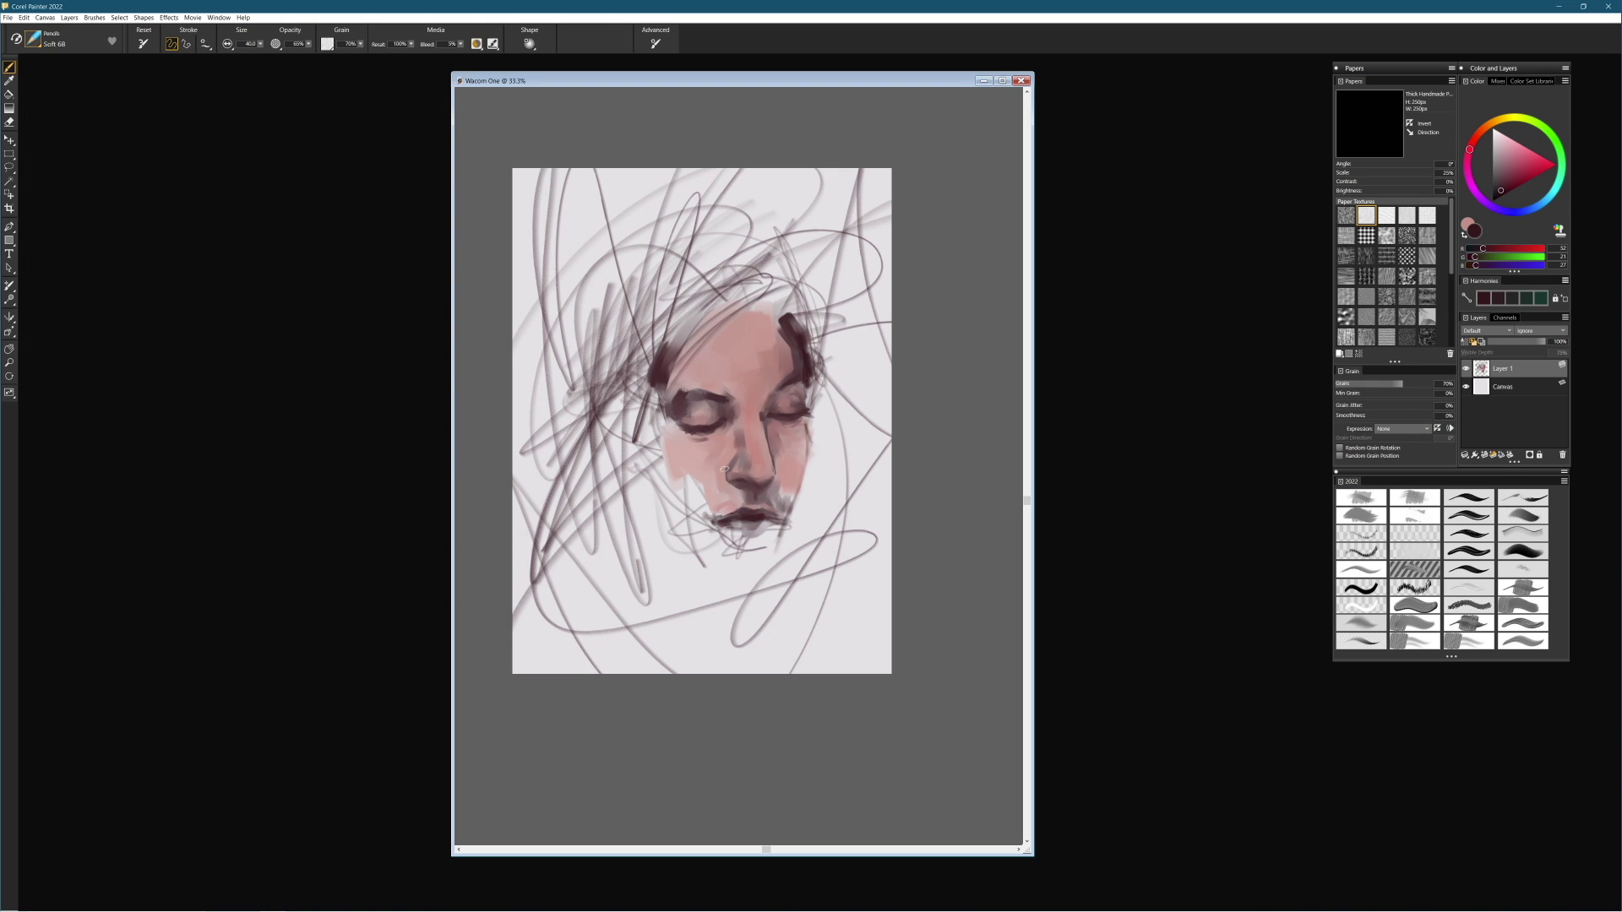
{"action": "left_click", "coordinate": [1346, 215]}
{"action": "left_click_drag", "start_coordinate": [625, 253], "coordinate": [667, 431]}
Hatch light pink over the forehead and lower face, then add dark brown strokes to hair and jaw.
{"action": "left_click", "coordinate": [760, 363], "text": "alt"}
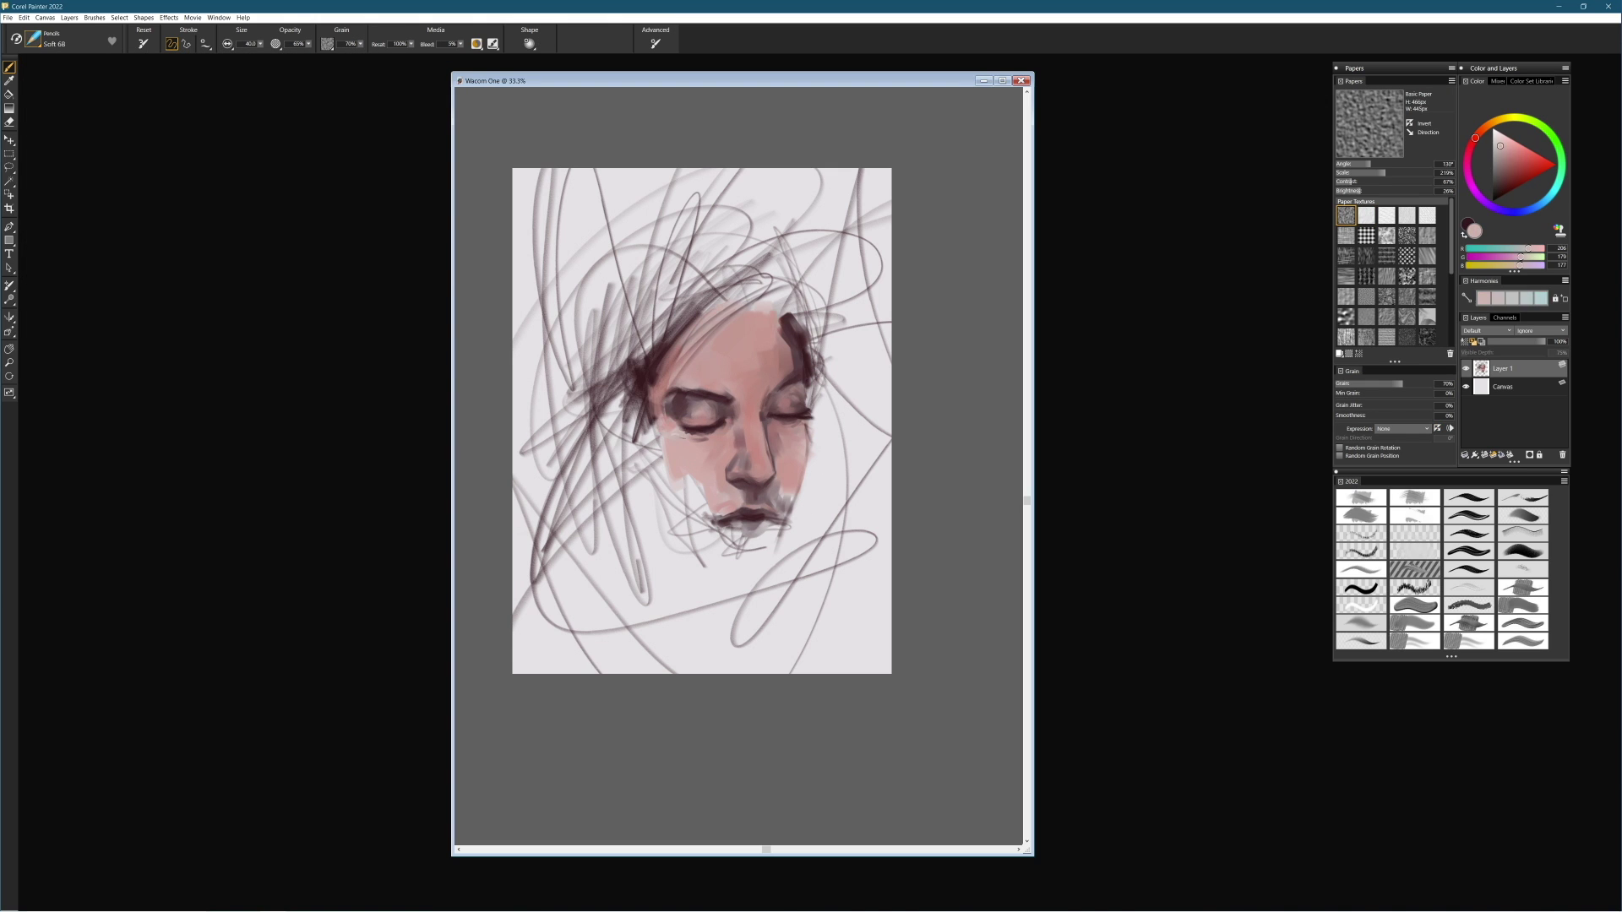
{"action": "left_click_drag", "start_coordinate": [714, 333], "coordinate": [731, 389]}
{"action": "left_click_drag", "start_coordinate": [667, 296], "coordinate": [718, 422]}
{"action": "left_click_drag", "start_coordinate": [642, 608], "coordinate": [837, 549]}
{"action": "left_click", "coordinate": [748, 486], "text": "alt"}
{"action": "left_click_drag", "start_coordinate": [709, 211], "coordinate": [803, 329]}
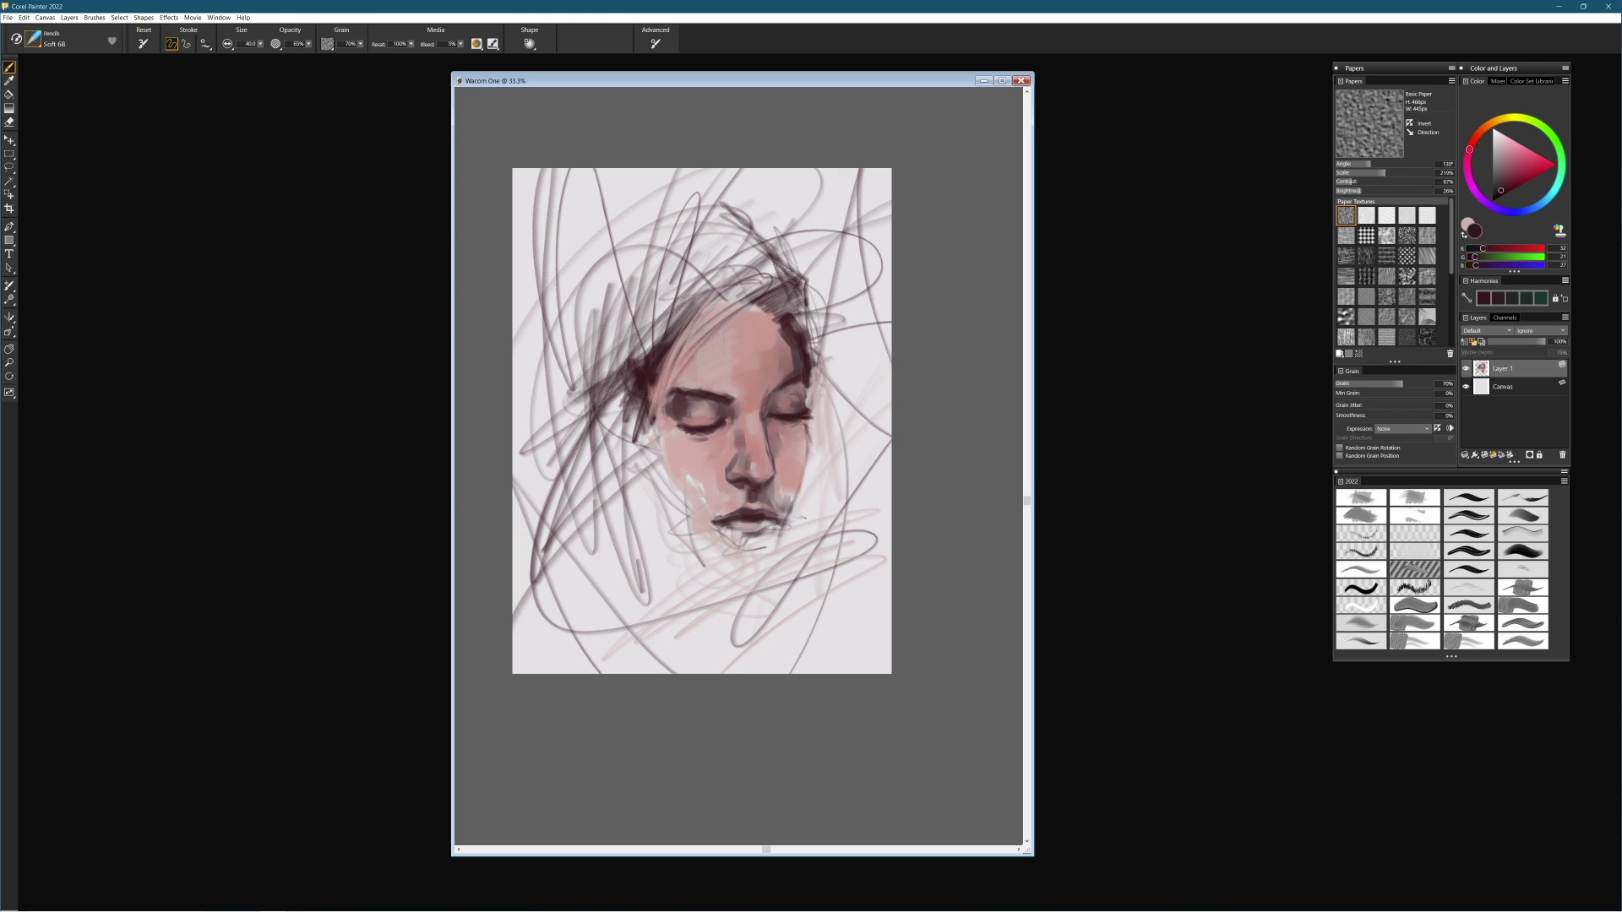
{"action": "left_click_drag", "start_coordinate": [760, 486], "coordinate": [795, 575]}
{"action": "left_click_drag", "start_coordinate": [617, 397], "coordinate": [650, 507]}
{"action": "left_click_drag", "start_coordinate": [574, 236], "coordinate": [642, 440]}
Return to the Variable Oily pastel on Artists Canvas paper and block in dark hair shapes.
{"action": "left_click", "coordinate": [33, 38]}
{"action": "left_click", "coordinate": [127, 186]}
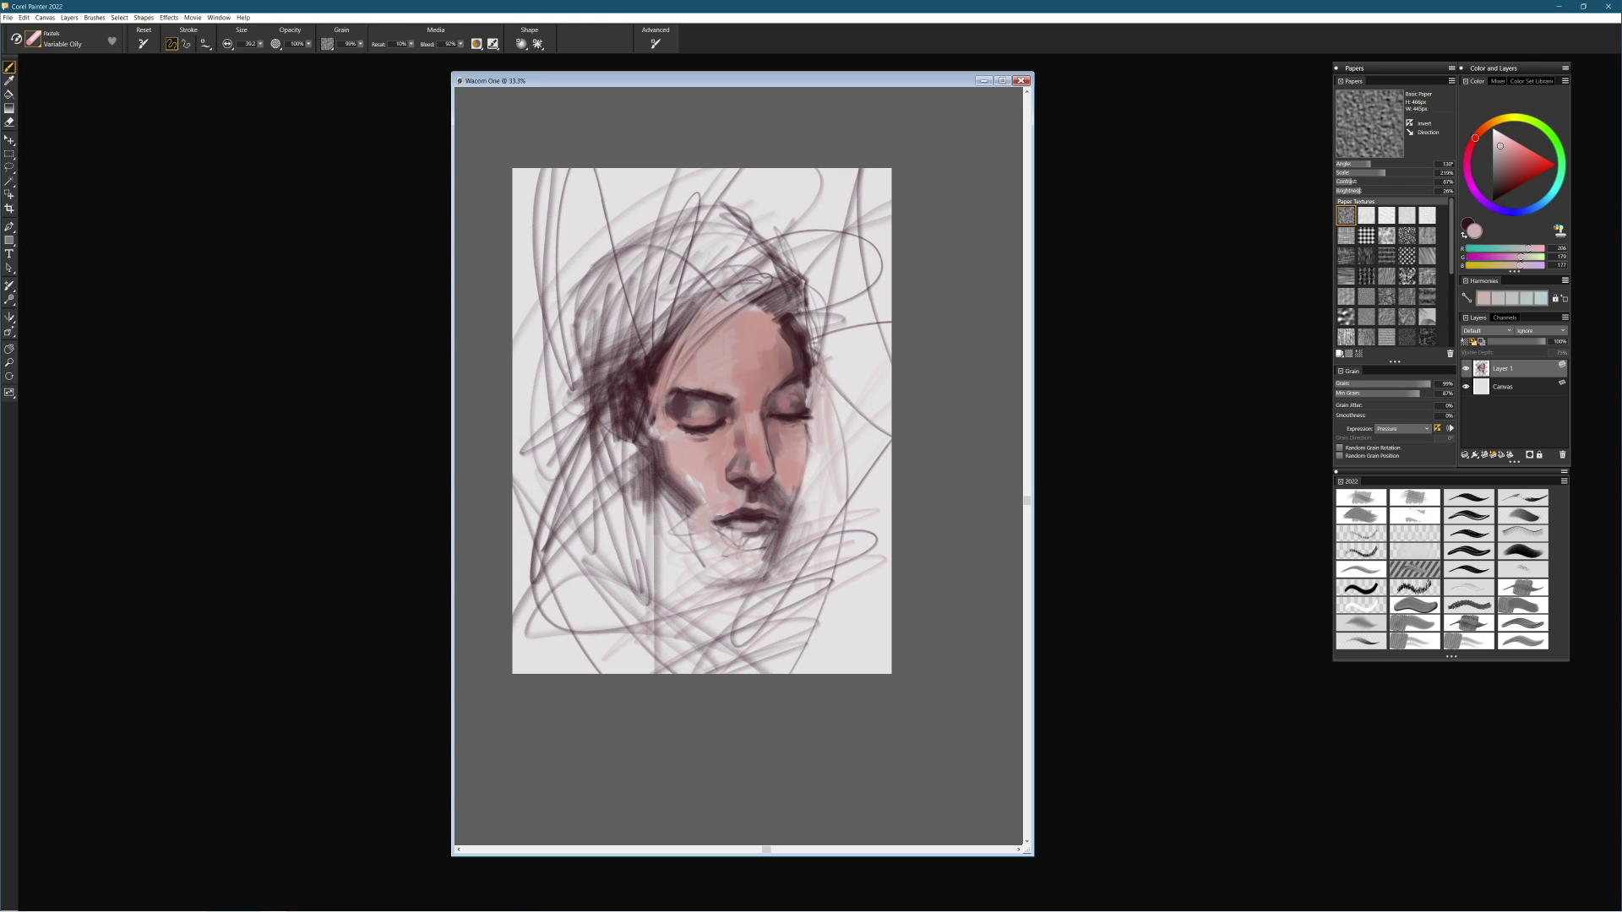
{"action": "left_click", "coordinate": [723, 498], "text": "alt"}
{"action": "left_click", "coordinate": [744, 427], "text": "alt"}
{"action": "key", "text": "ctrl+plus"}
{"action": "left_click", "coordinate": [1366, 215]}
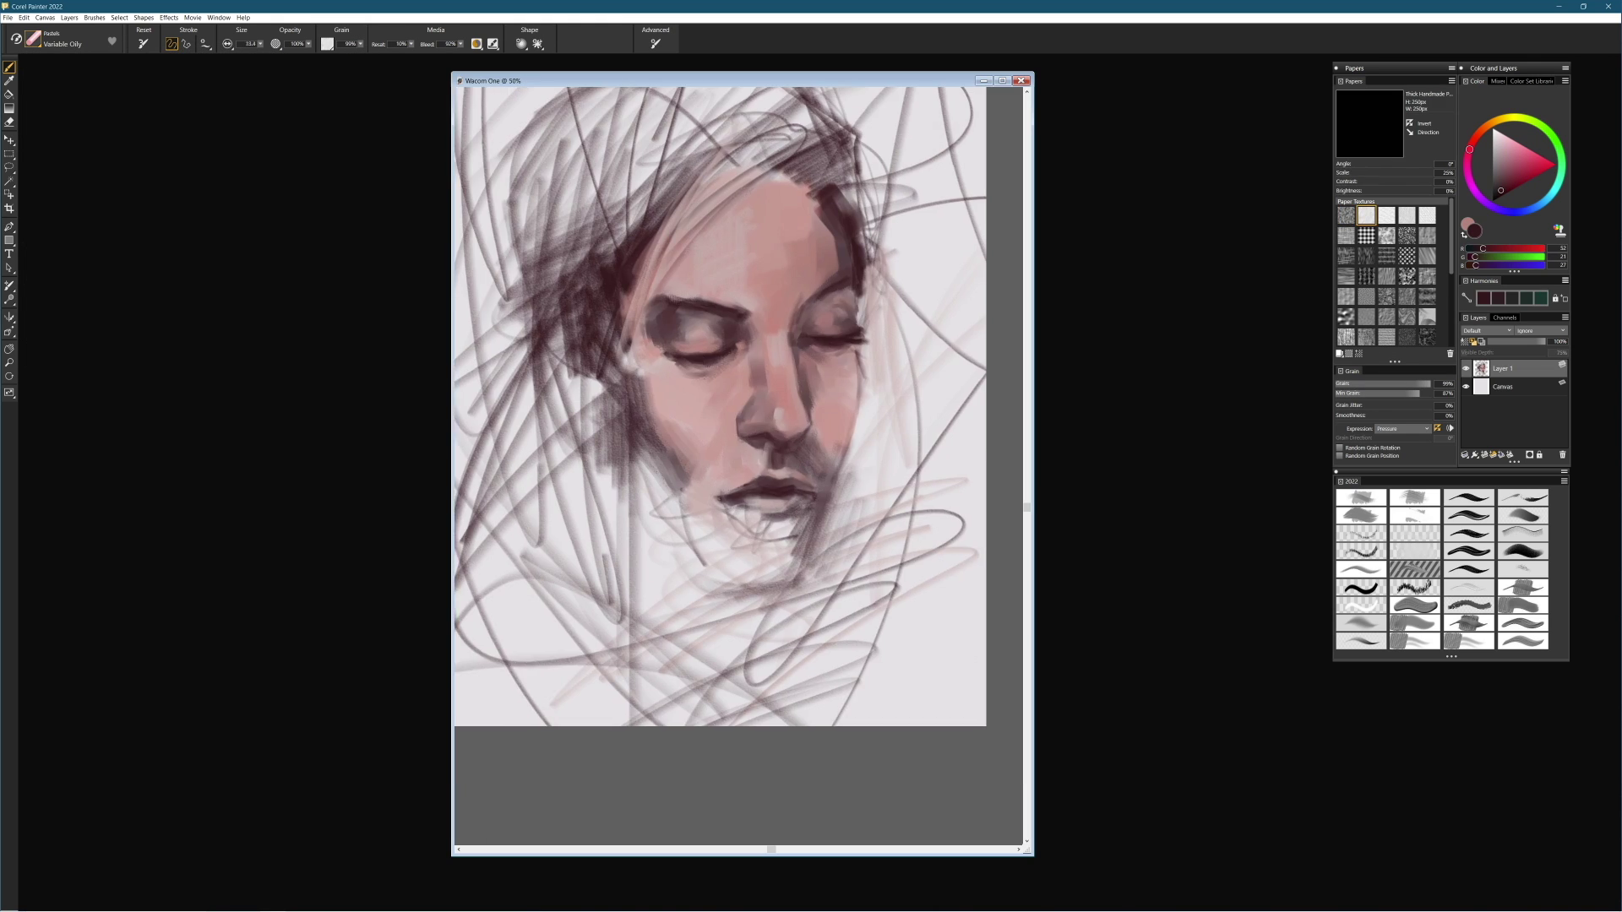
{"action": "left_click", "coordinate": [743, 422], "text": "alt"}
{"action": "left_click", "coordinate": [1366, 276]}
{"action": "left_click_drag", "start_coordinate": [659, 253], "coordinate": [591, 423]}
{"action": "left_click_drag", "start_coordinate": [540, 186], "coordinate": [591, 364]}
{"action": "mouse_move", "coordinate": [574, 296]}
{"action": "left_mouse_down"}
{"action": "mouse_move", "coordinate": [591, 380]}
{"action": "mouse_move", "coordinate": [617, 363]}
{"action": "left_mouse_up"}
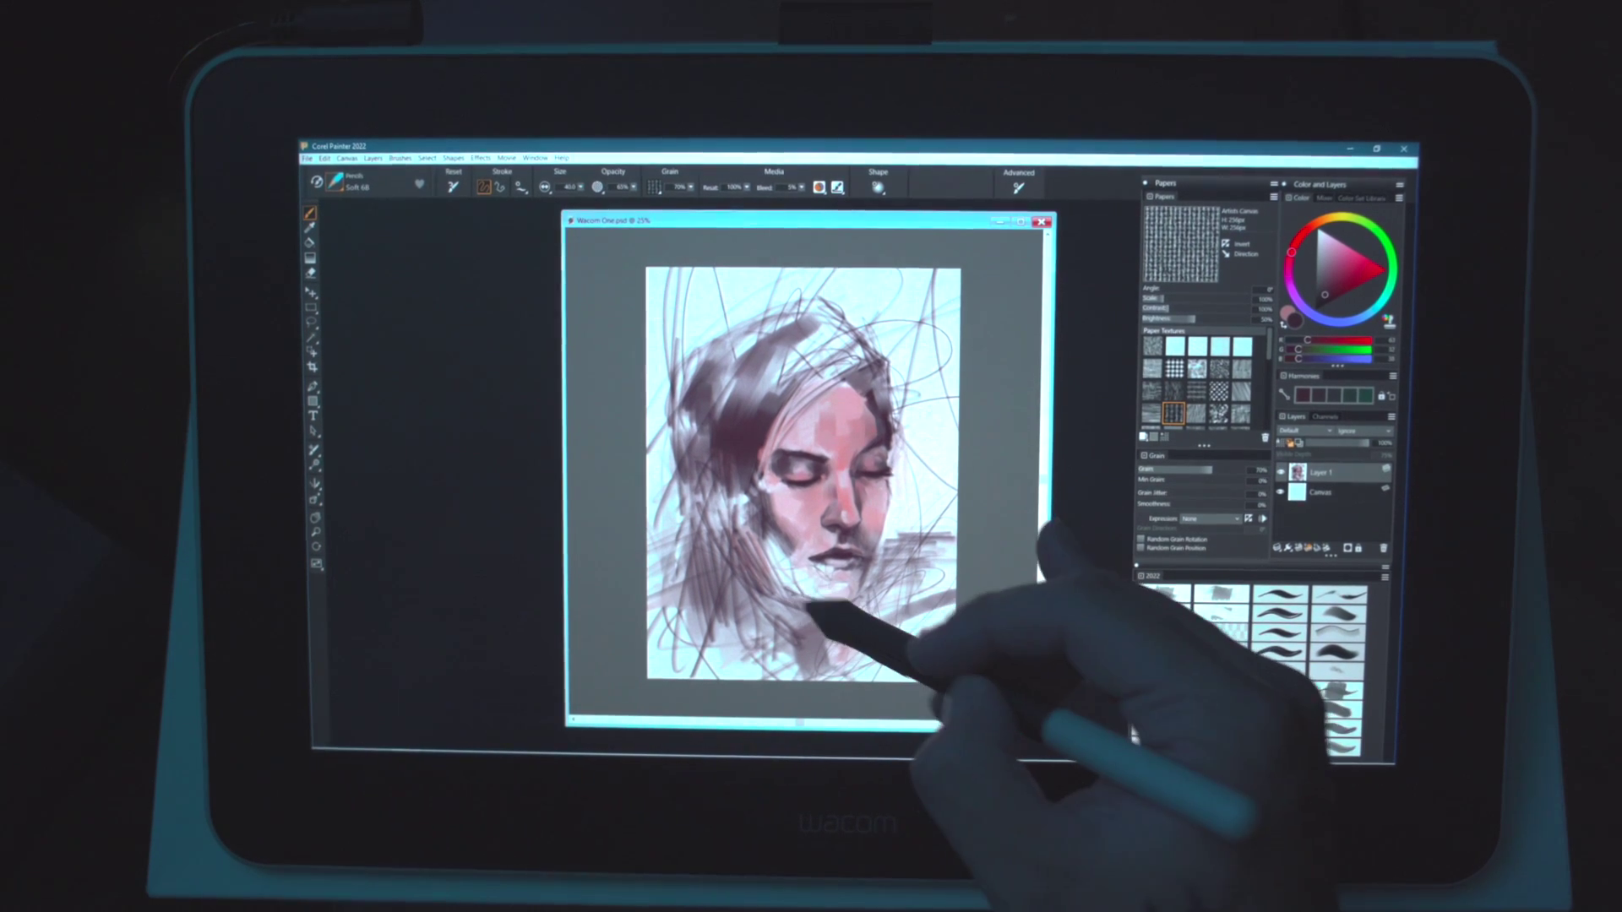